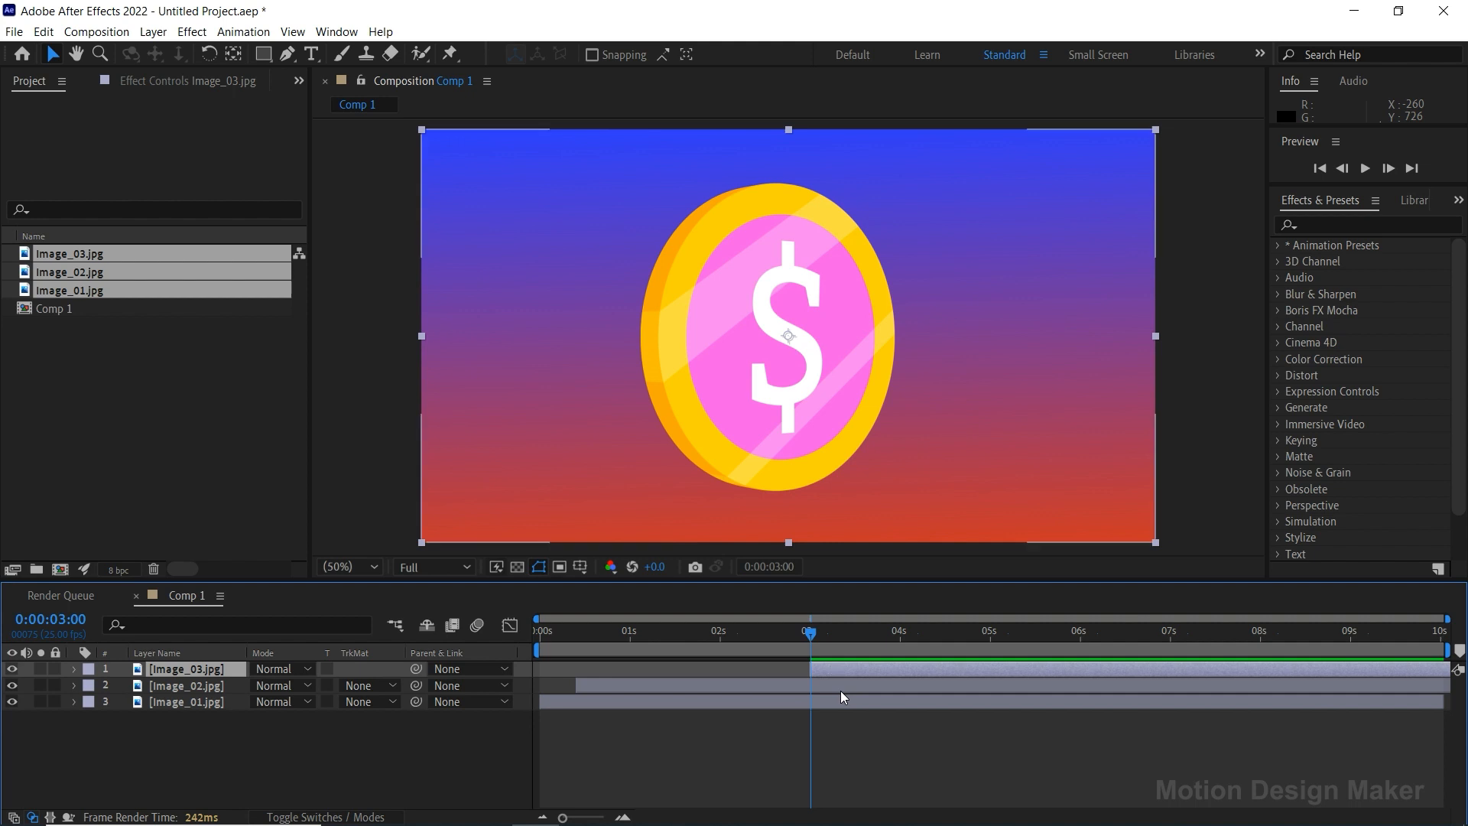
# Add a composition-sized white rectangle as a new shape layer and rename the layer Matte.
pyautogui.moveTo(809, 631); pyautogui.dragTo(627, 654)
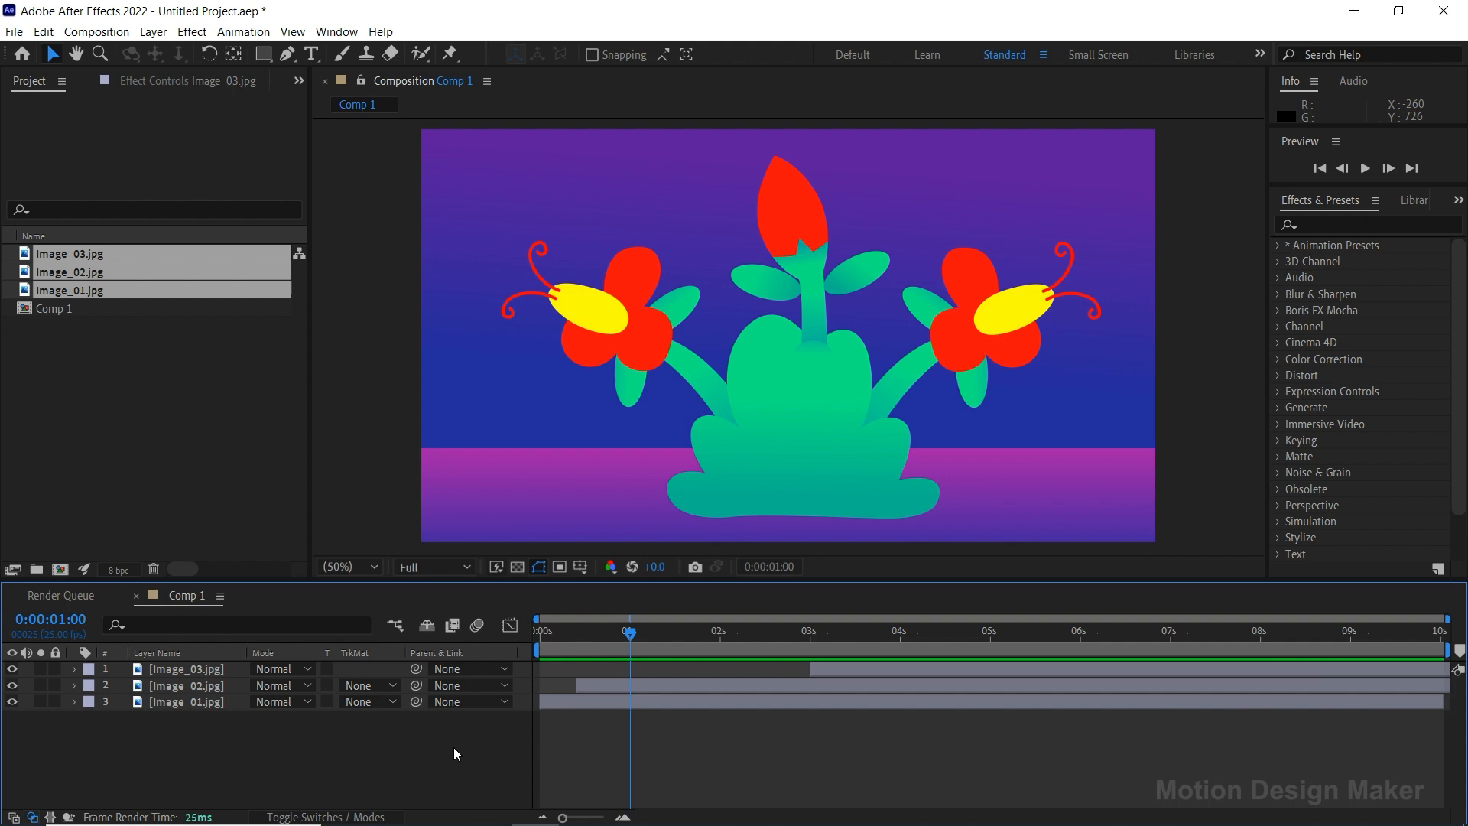
pyautogui.doubleClick(264, 54)
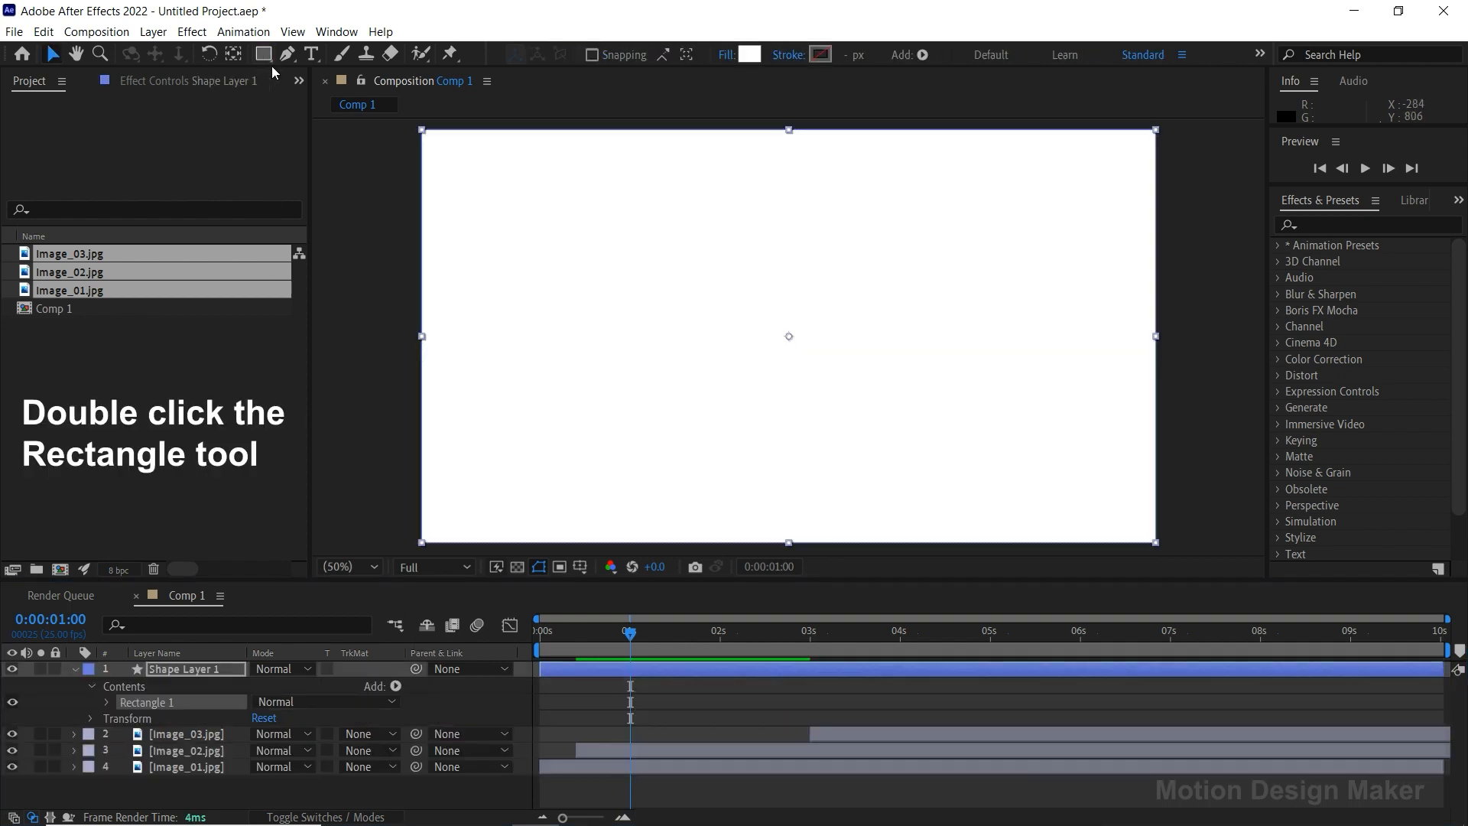
pyautogui.click(205, 669)
pyautogui.press('Return')
pyautogui.write('M')
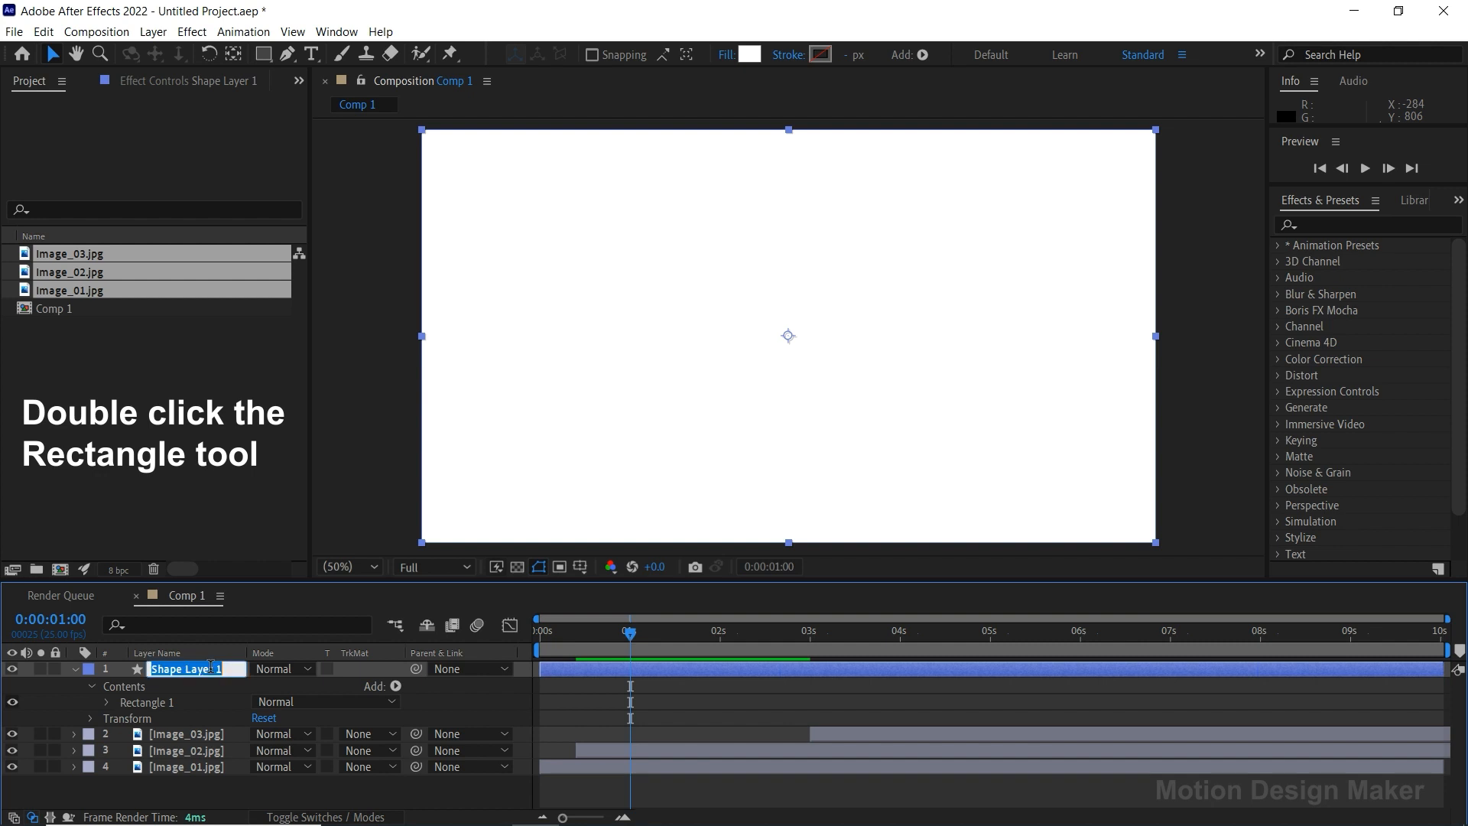
pyautogui.write('atte')
pyautogui.press('Return')
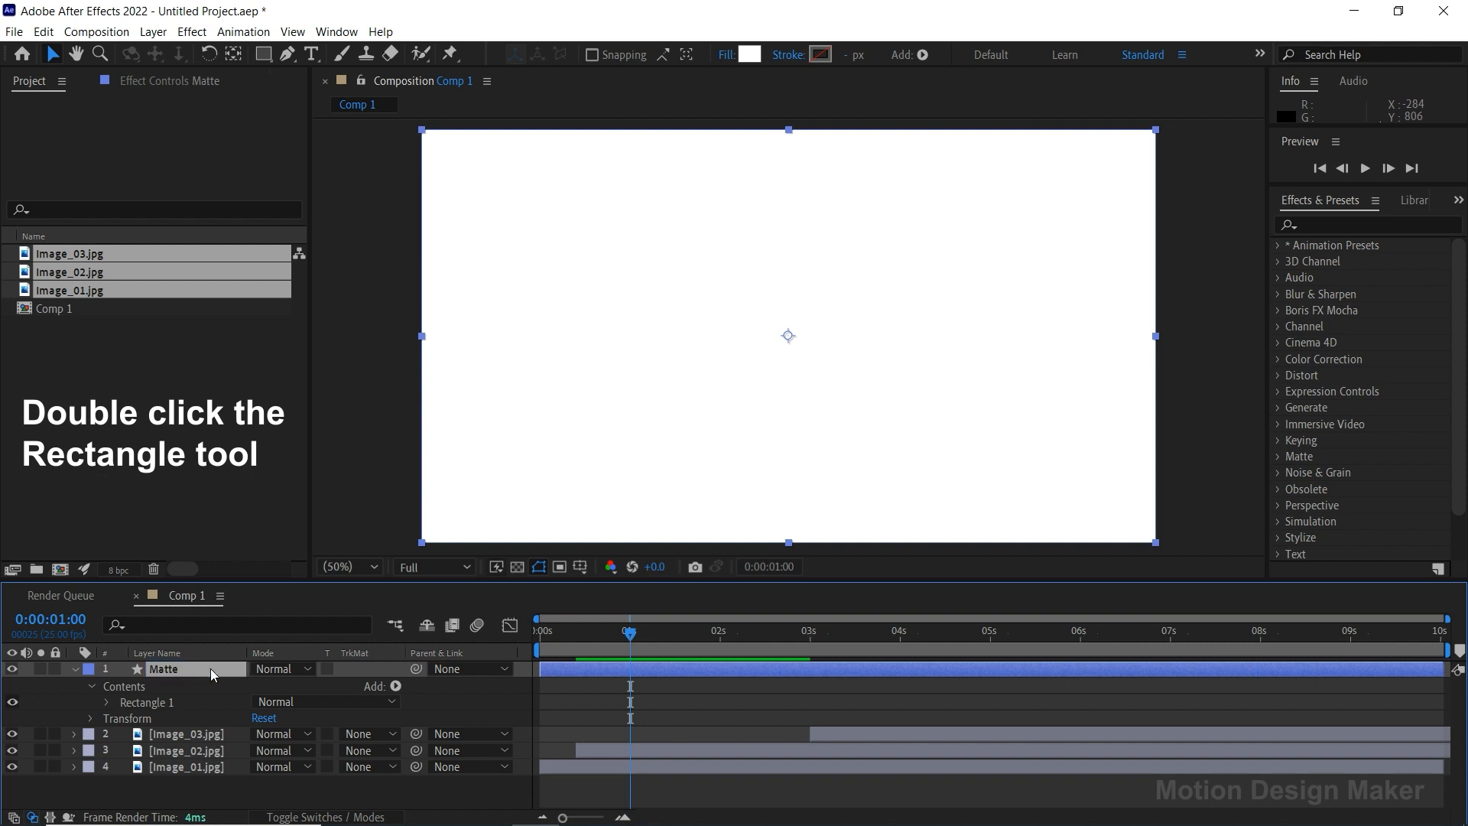
# Place the Matte layer between Image_03.jpg and Image_02.jpg and make it start at 0:00:00:10, in line with Image_02.jpg.
pyautogui.click(75, 668)
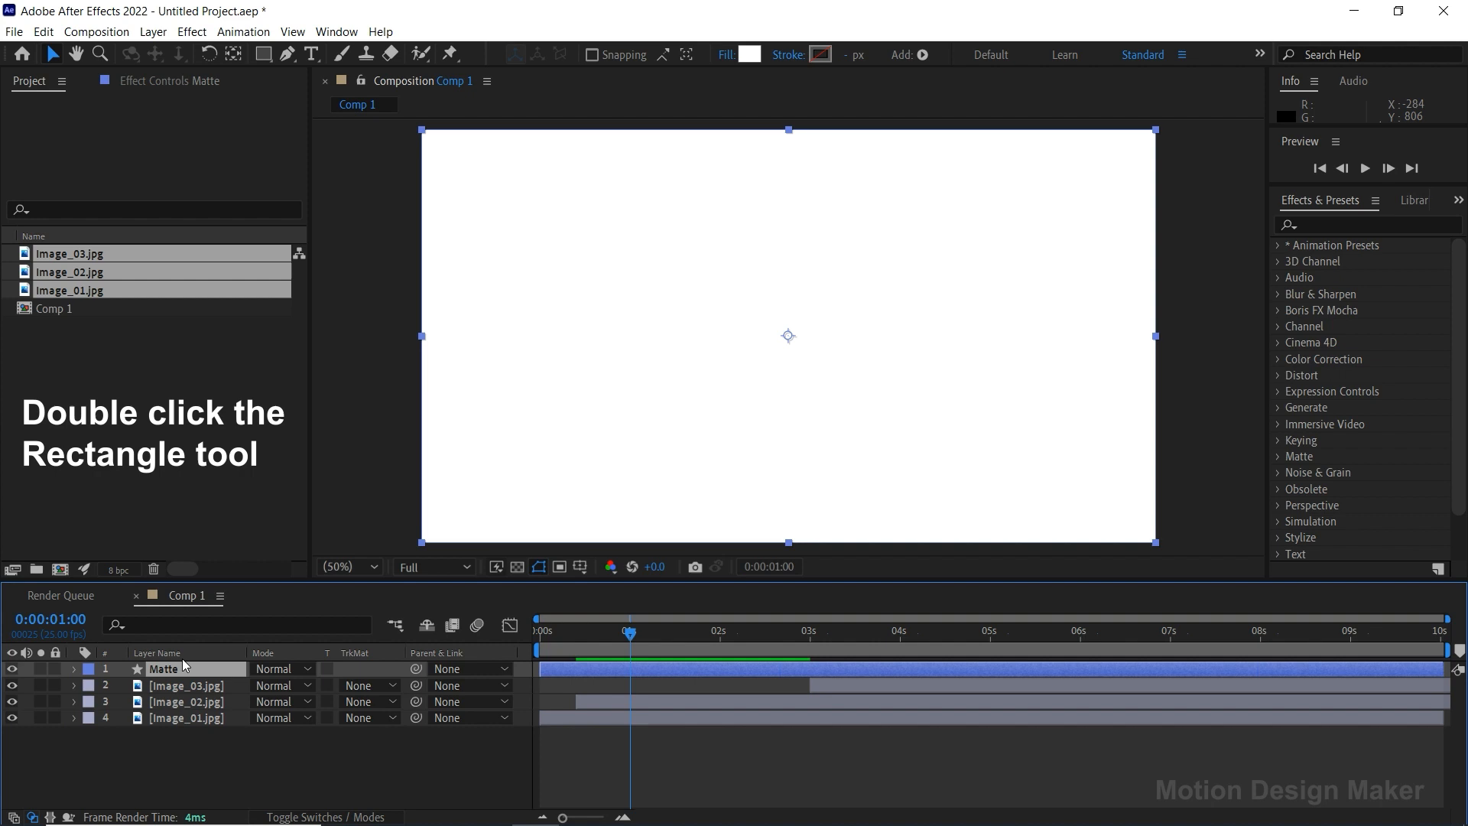
pyautogui.moveTo(183, 665); pyautogui.dragTo(191, 693)
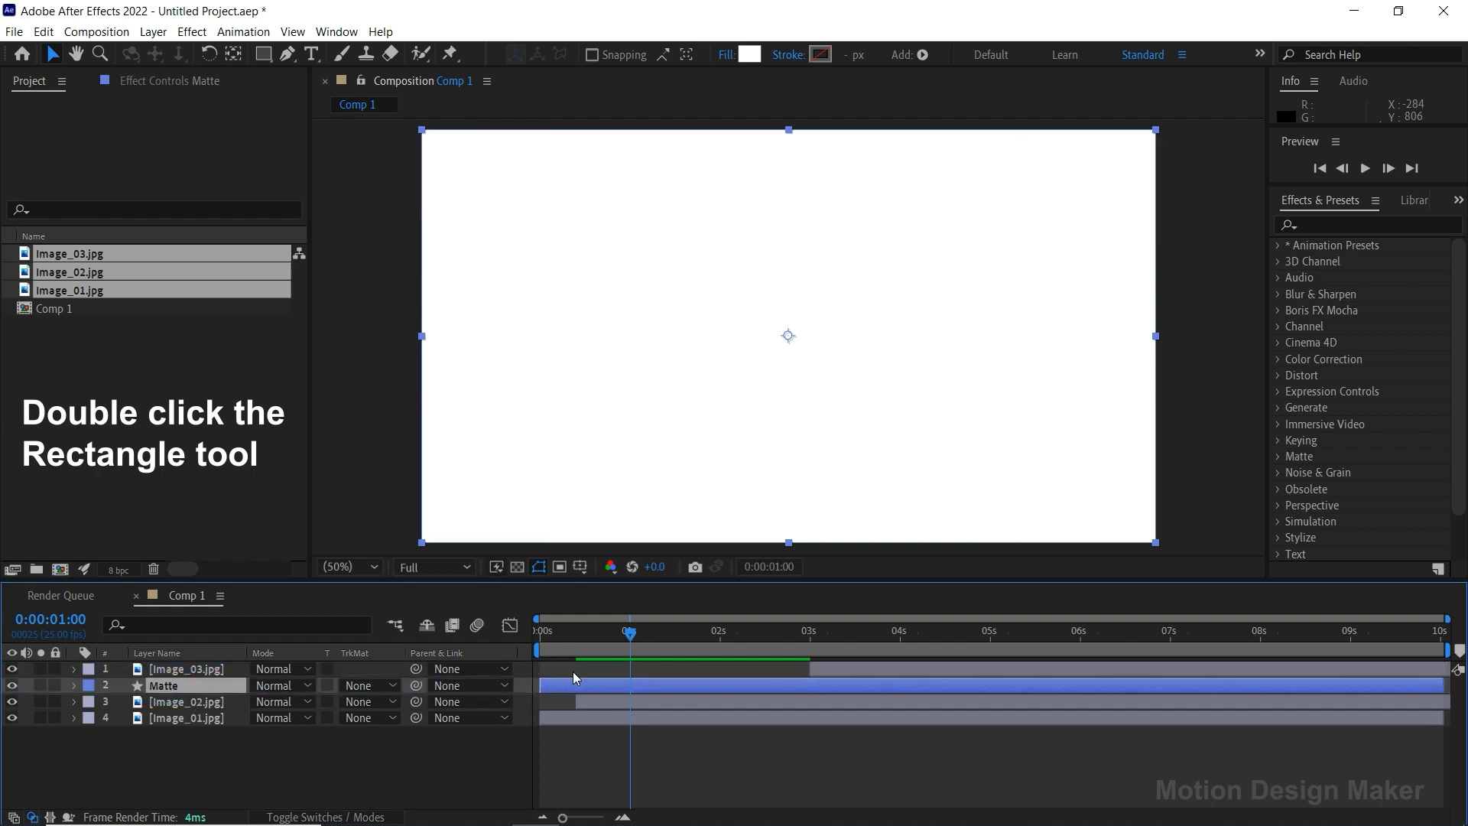
pyautogui.moveTo(624, 634); pyautogui.dragTo(578, 686)
pyautogui.press('=')
pyautogui.moveTo(645, 747); pyautogui.dragTo(684, 747)
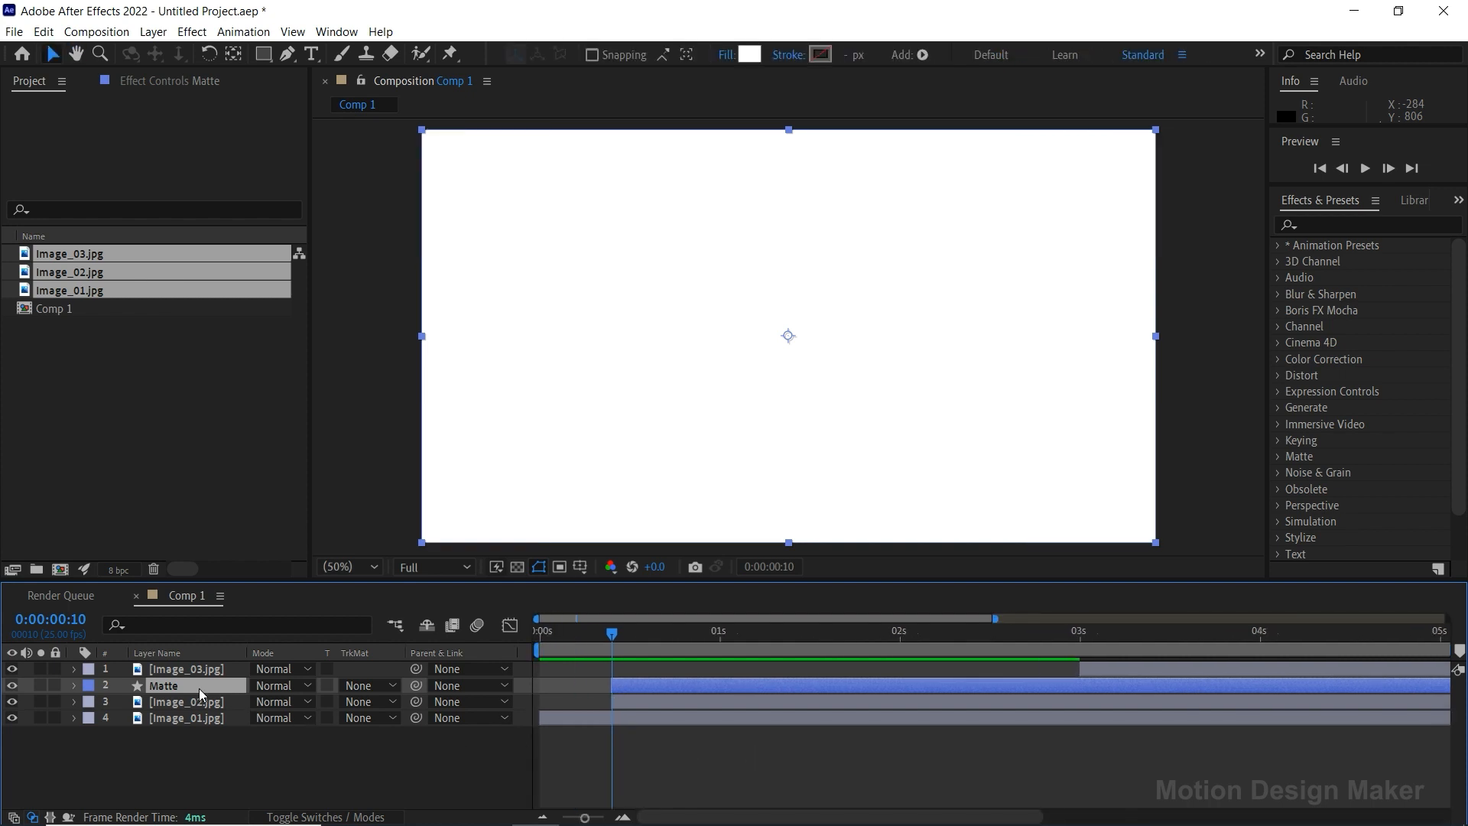
# Set the Matte layer's scale to 300%.
pyautogui.scroll(-1, 693, 414)
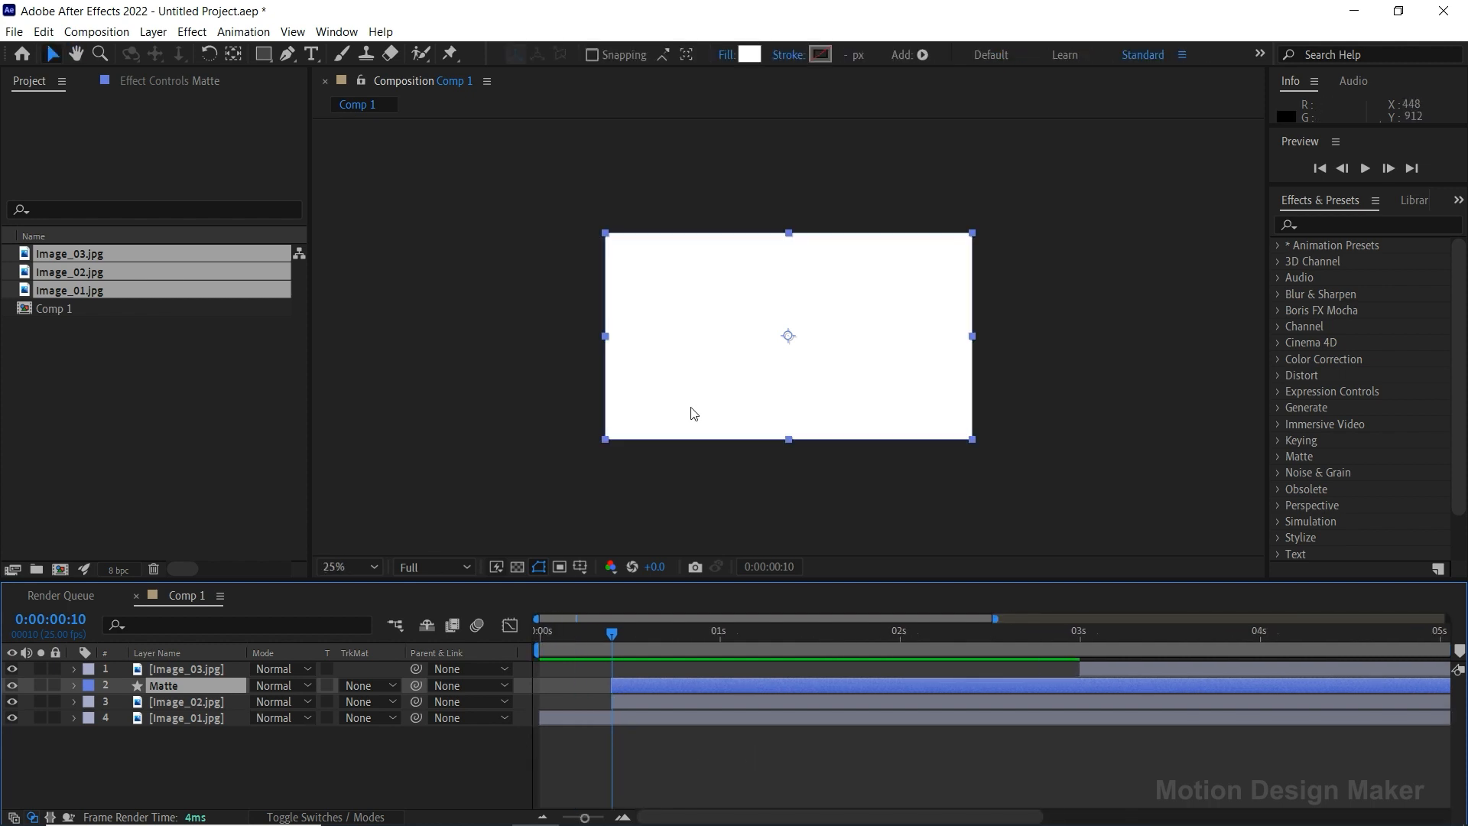
pyautogui.scroll(-1, 693, 413)
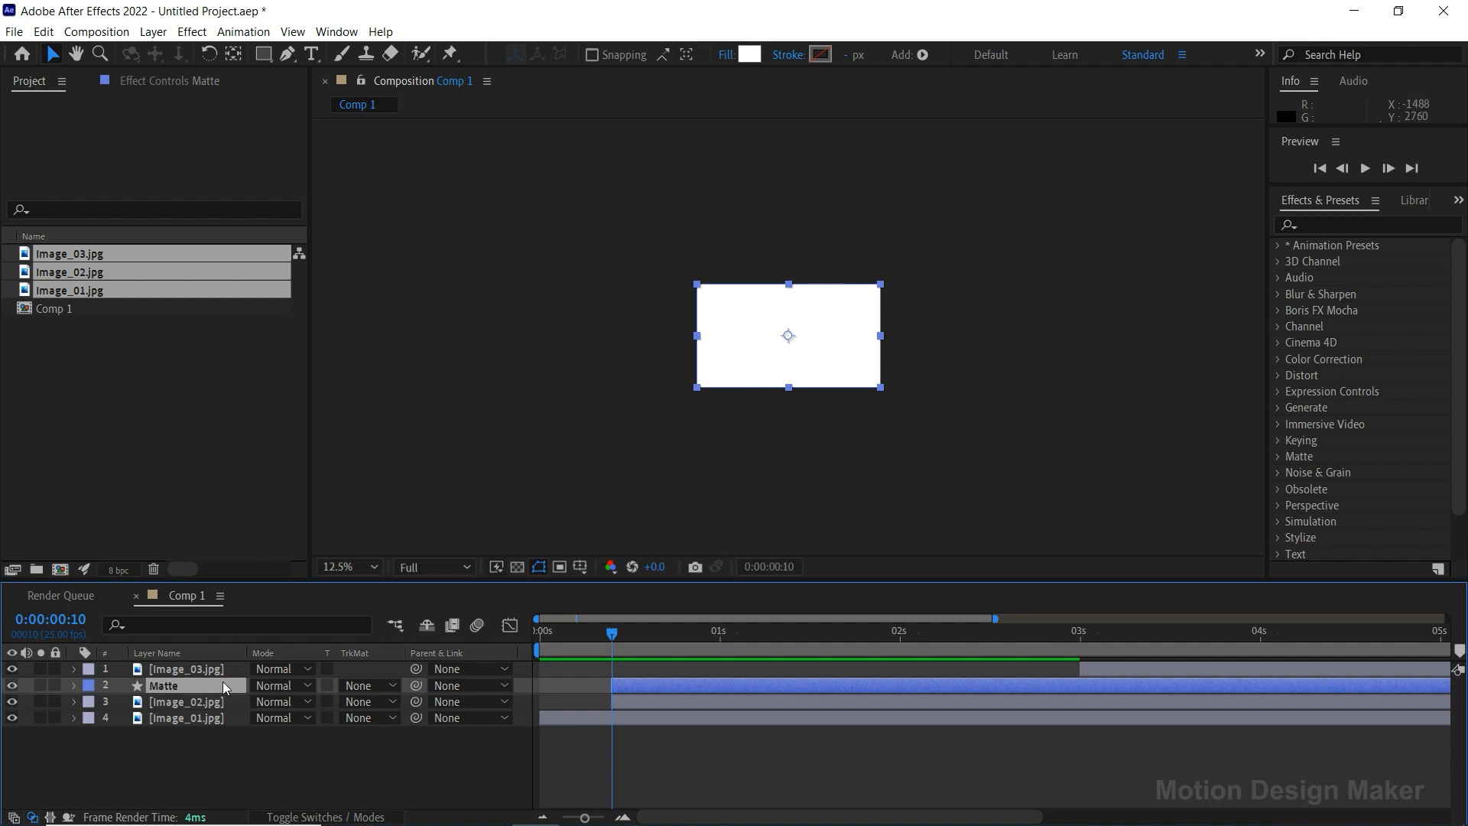
pyautogui.press('s')
pyautogui.click(312, 702)
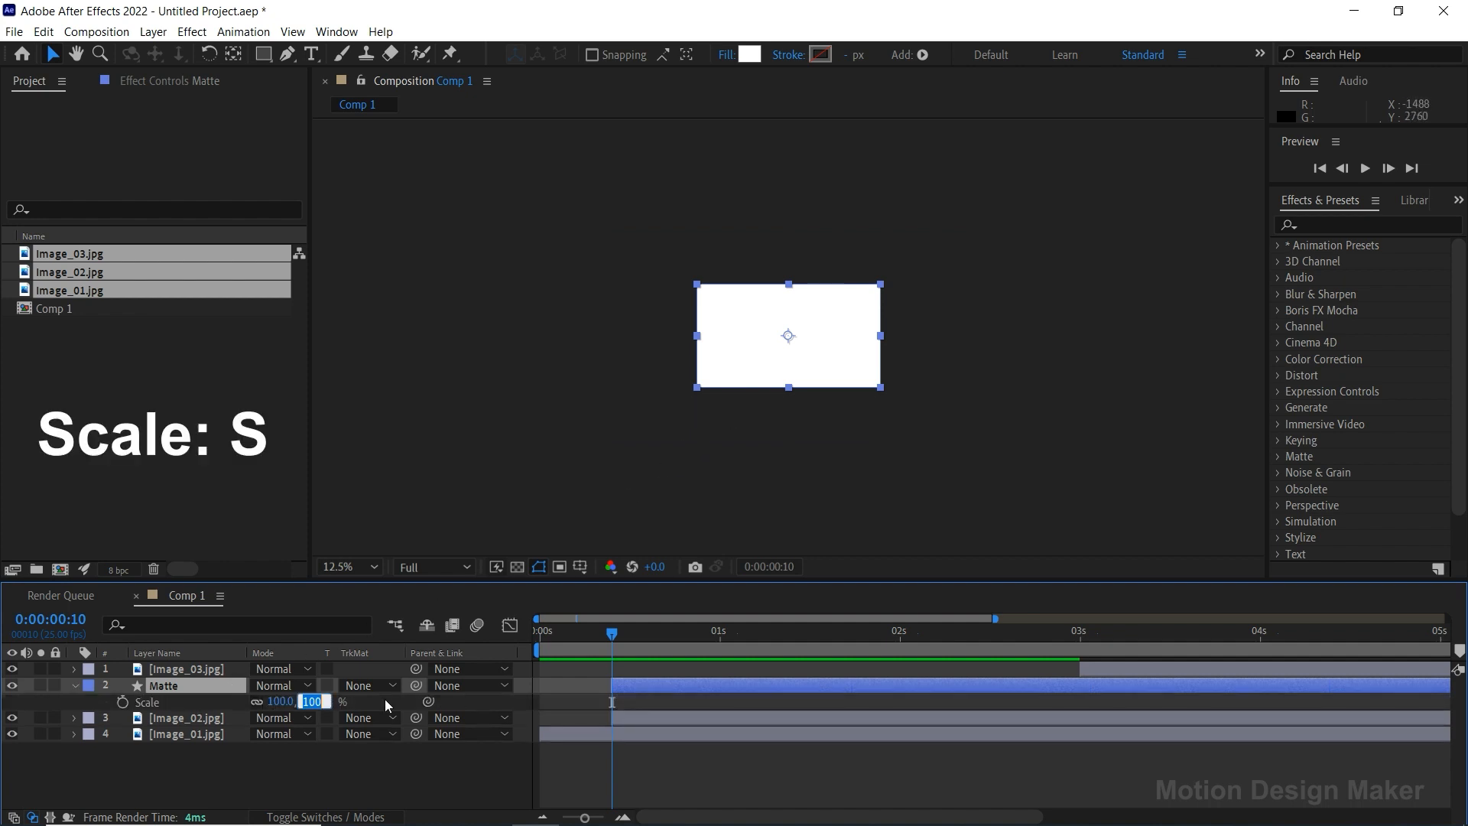
pyautogui.write('300')
pyautogui.press('Return')
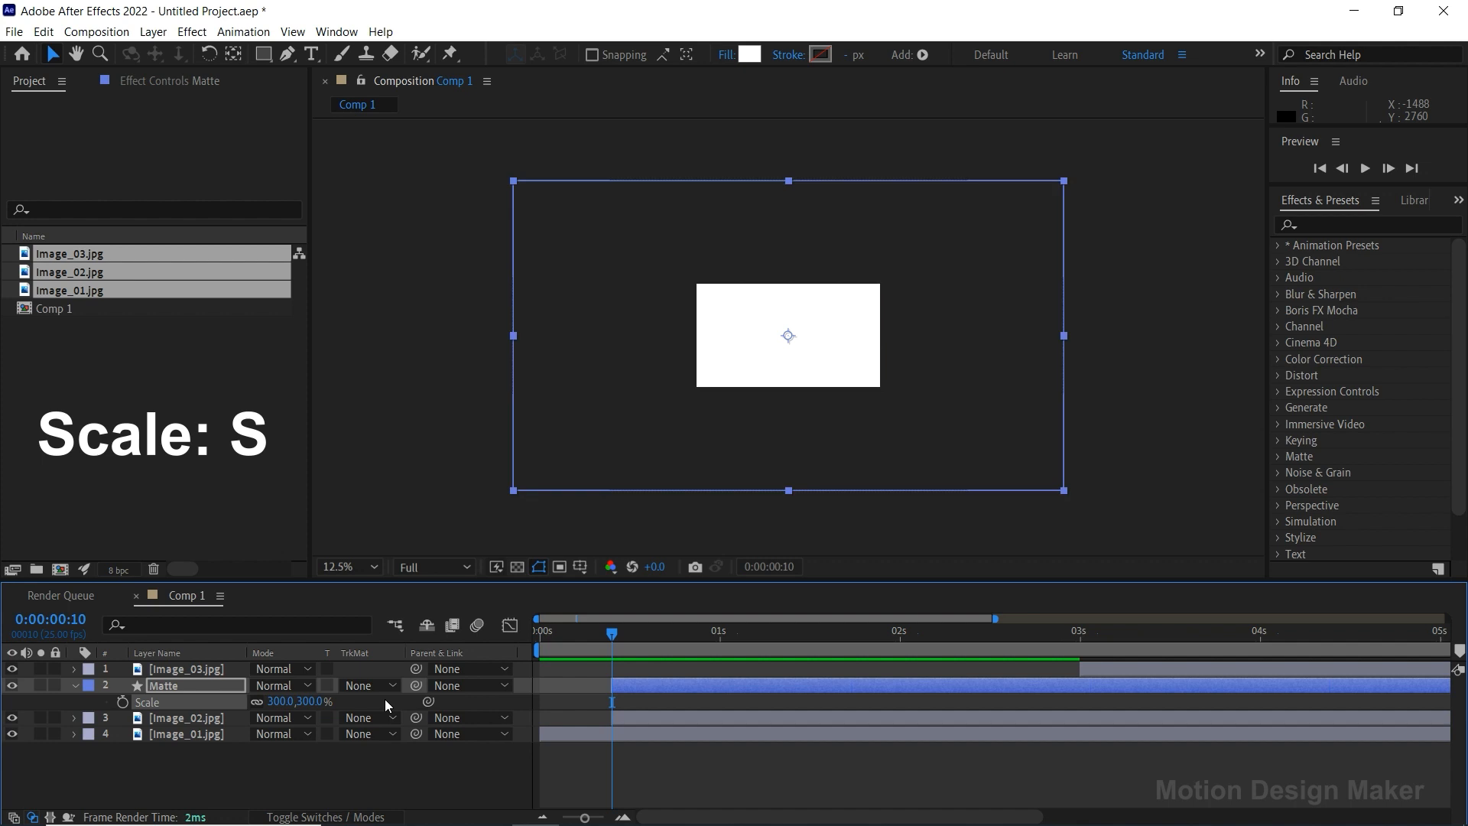
# Set the Matte layer's rotation to -45°.
pyautogui.click(213, 685)
pyautogui.press('r')
pyautogui.click(273, 701)
pyautogui.write('-45')
pyautogui.press('Return')
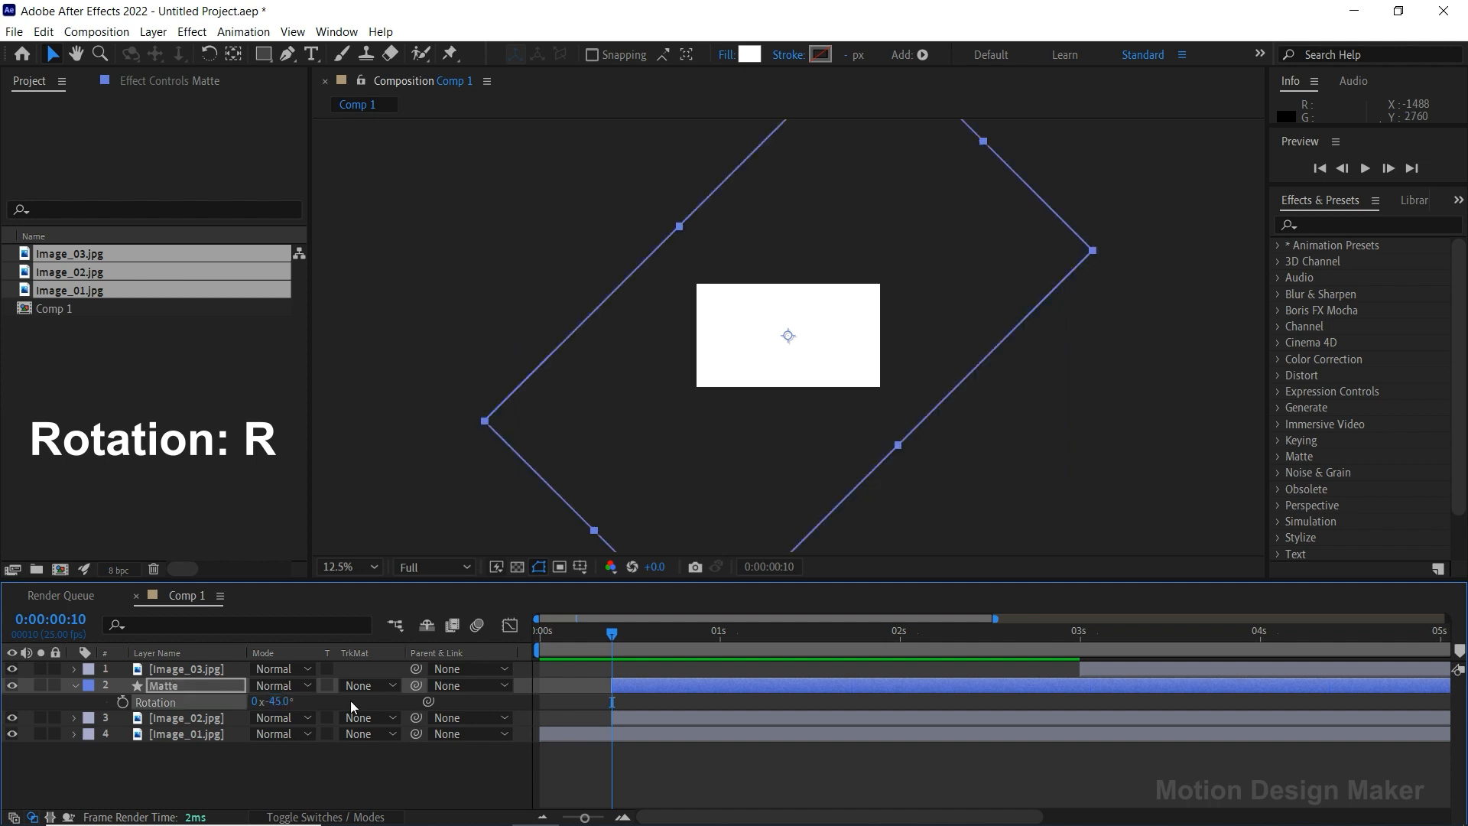
# Keyframe the Matte position from about 3264, 2348 outside the frame at 0:00:00:10 to about 864, 884 at 0:00:03:05.
pyautogui.click(200, 684)
pyautogui.press('p')
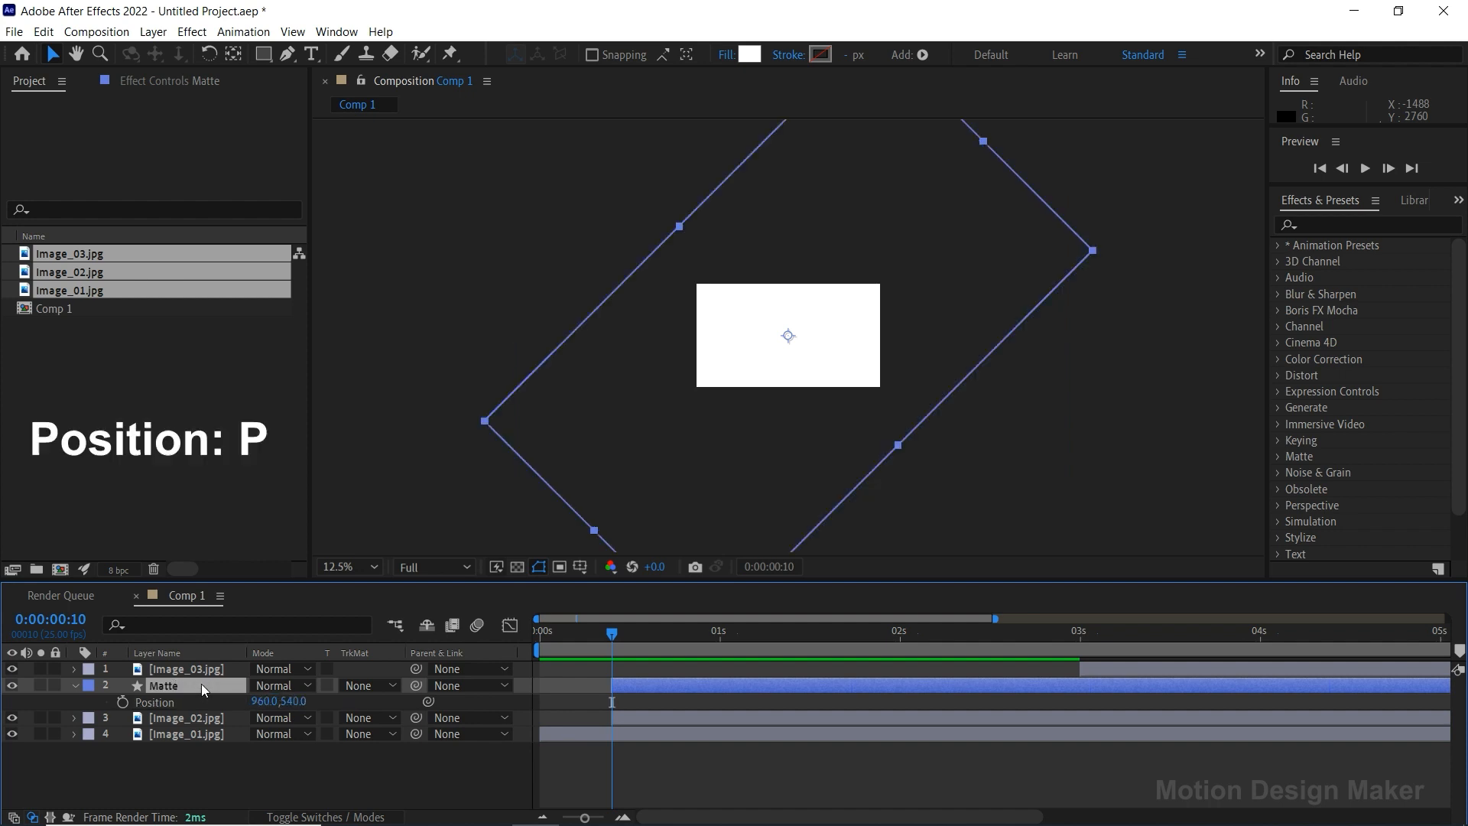
pyautogui.moveTo(740, 290); pyautogui.dragTo(941, 451)
pyautogui.click(122, 702)
pyautogui.moveTo(611, 635); pyautogui.dragTo(1115, 652)
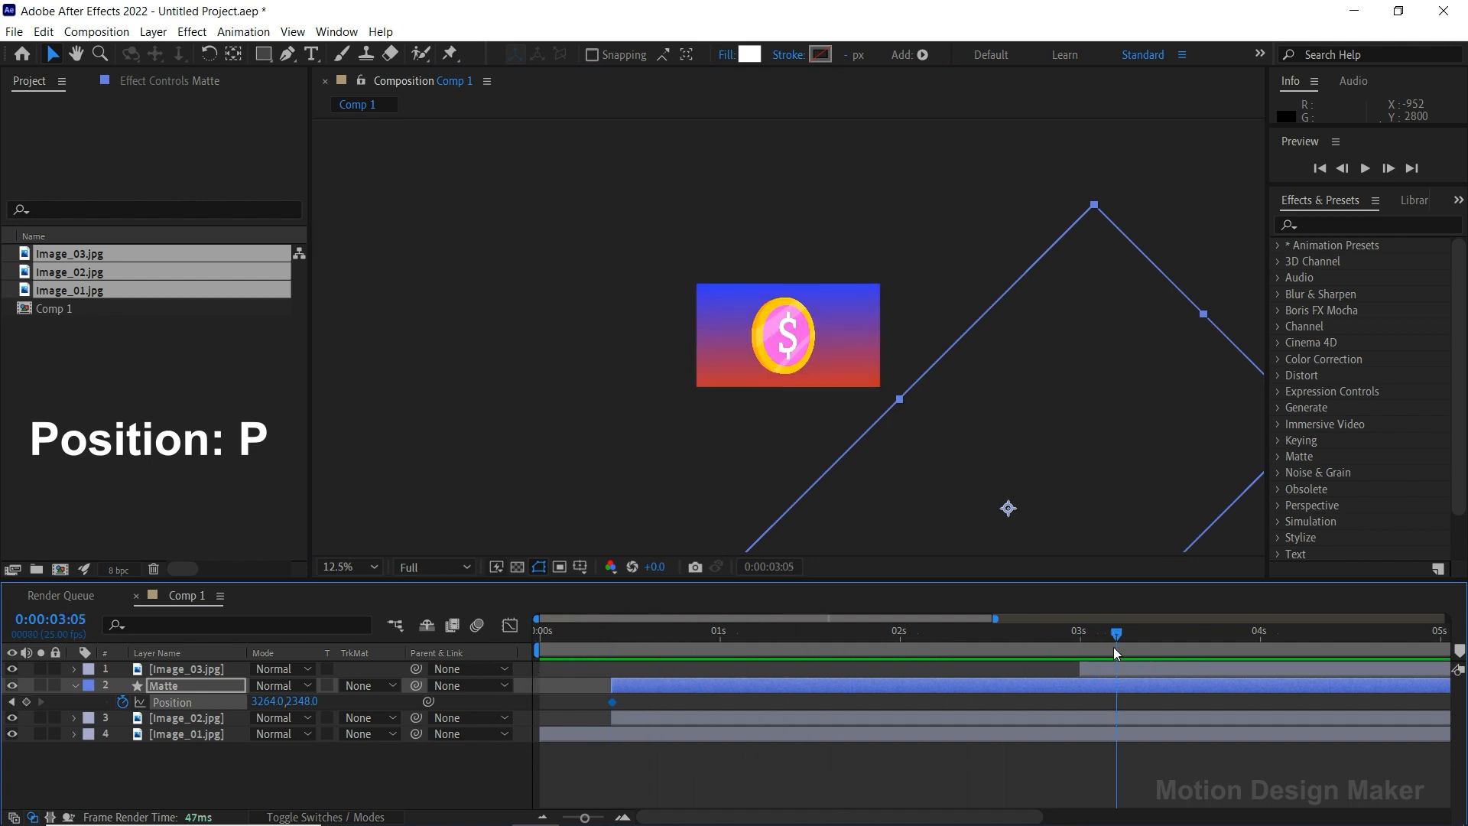
pyautogui.moveTo(1015, 491); pyautogui.dragTo(786, 350)
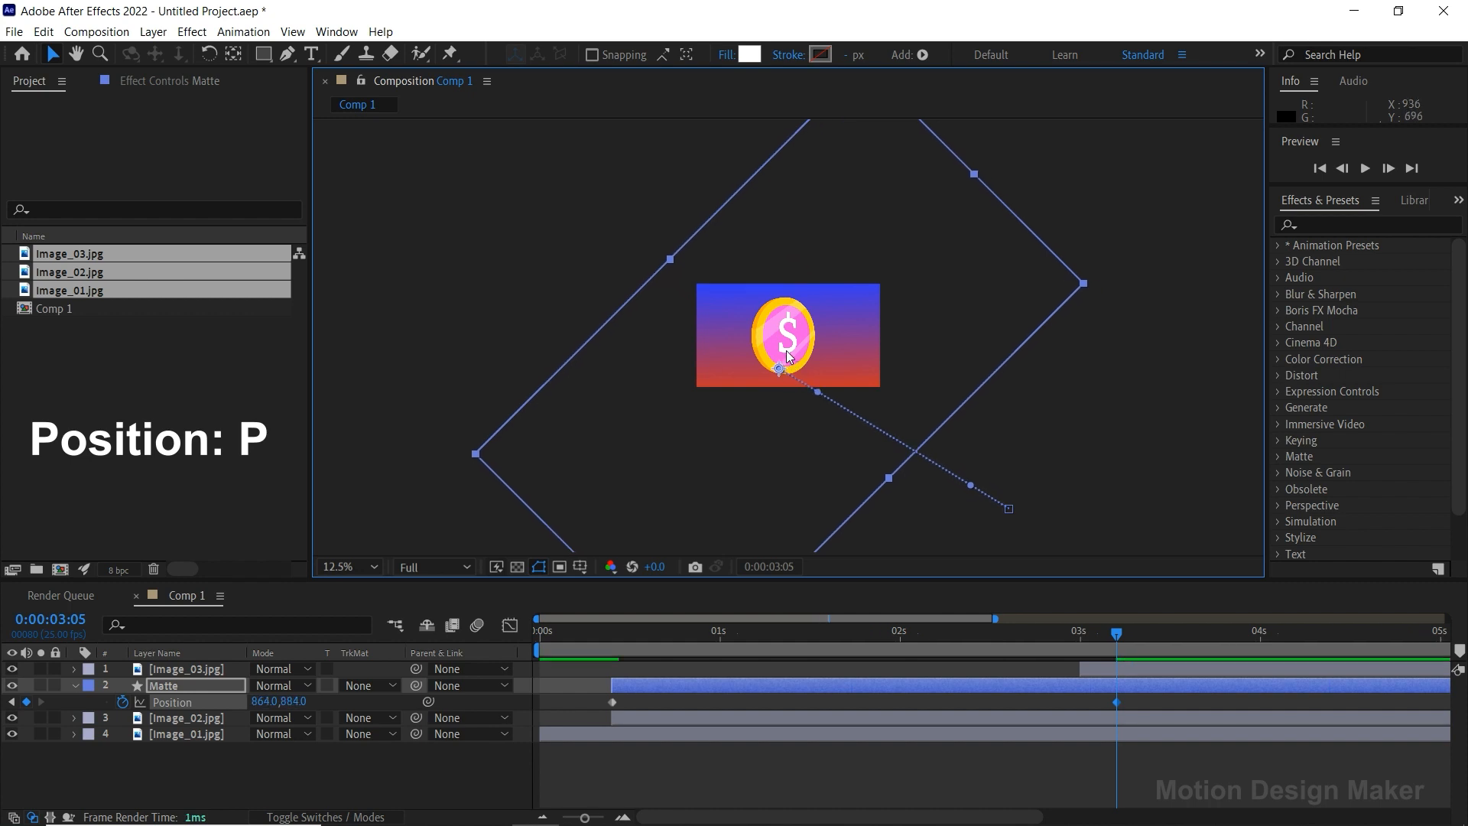
# Apply Easy Ease to the Matte layer's second position keyframe at 0:00:03:05.
pyautogui.press('F2')
pyautogui.click(1117, 701)
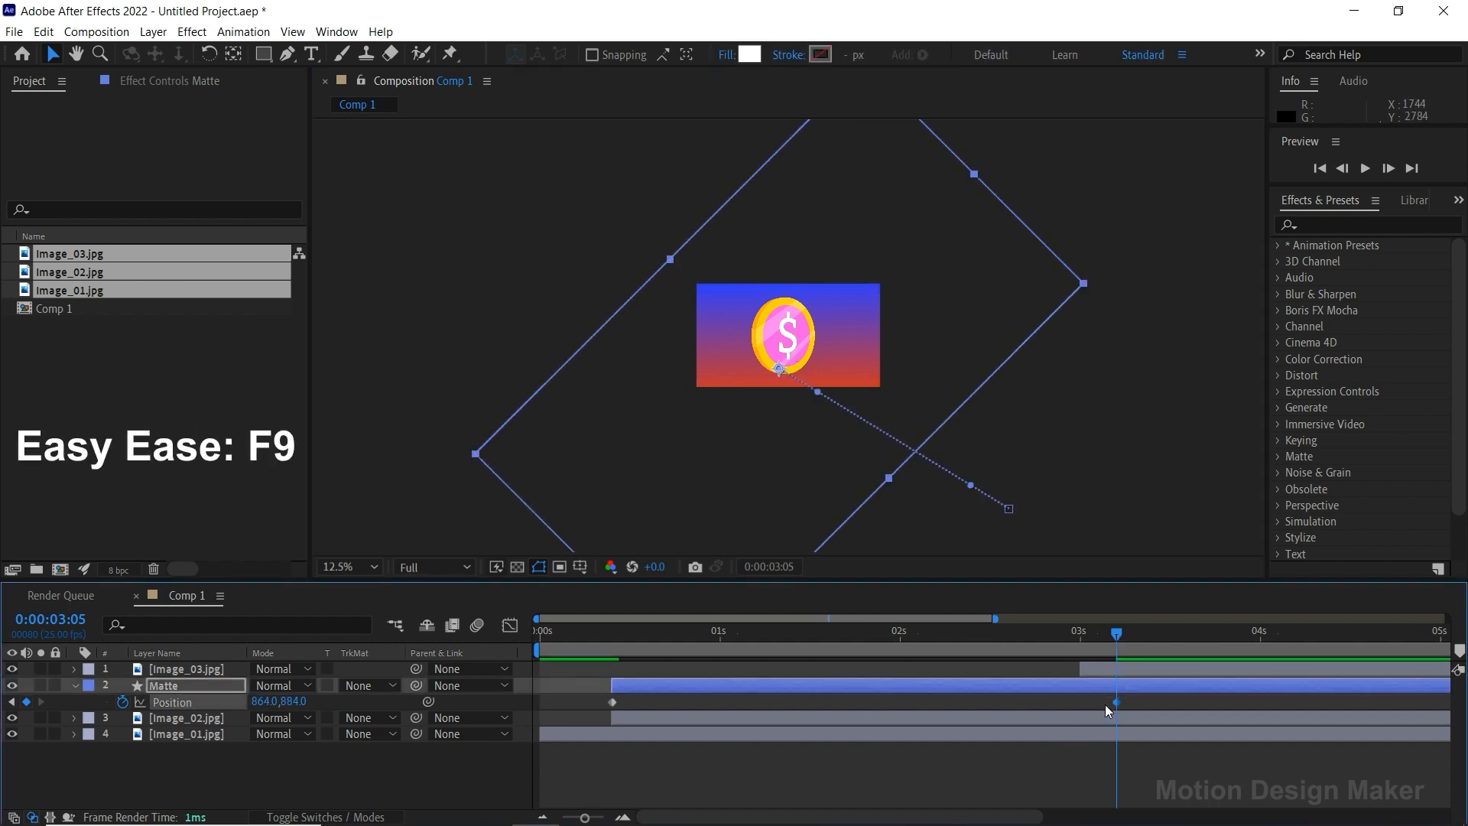
pyautogui.rightClick(1115, 700)
pyautogui.moveTo(1179, 692)
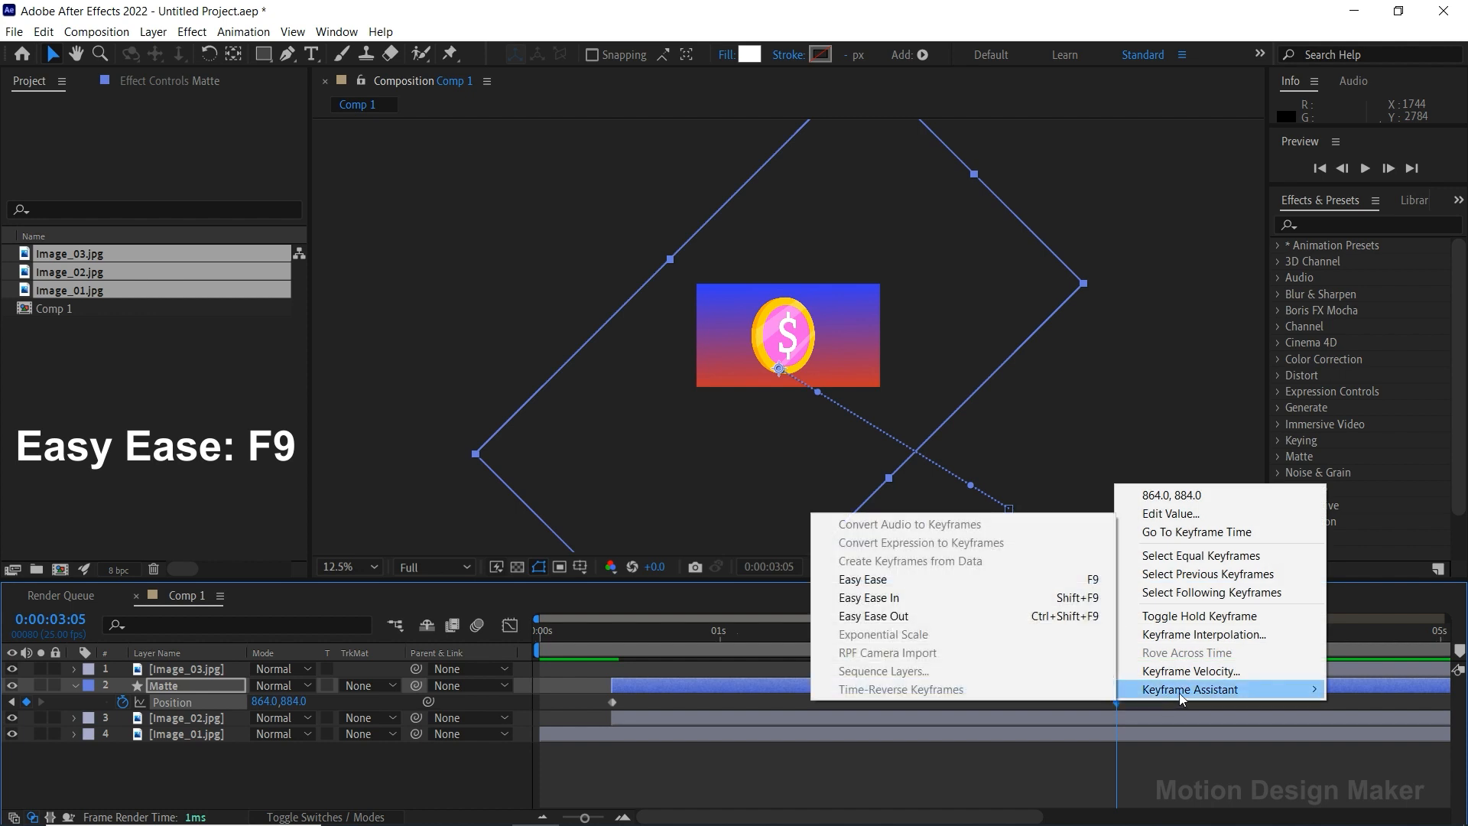
pyautogui.click(976, 580)
# Preview the Matte layer's diagonal wipe animation from 0:00:00:08.
pyautogui.moveTo(1116, 631); pyautogui.dragTo(595, 647)
pyautogui.press('space')
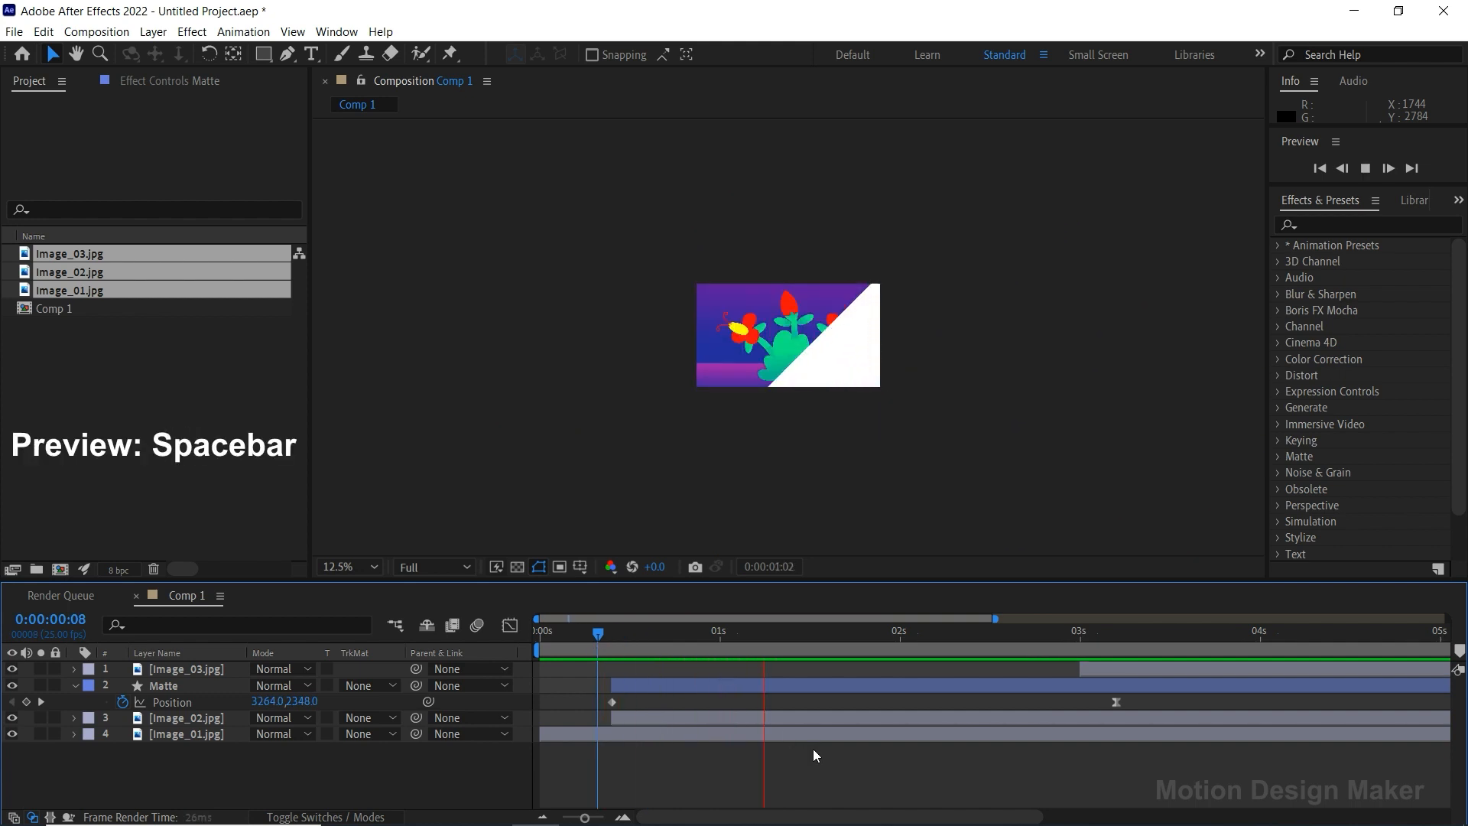
pyautogui.press('space')
# Apply the Wave Warp effect to the Matte layer and set its wave height to 60.
pyautogui.click(778, 635)
pyautogui.click(791, 681)
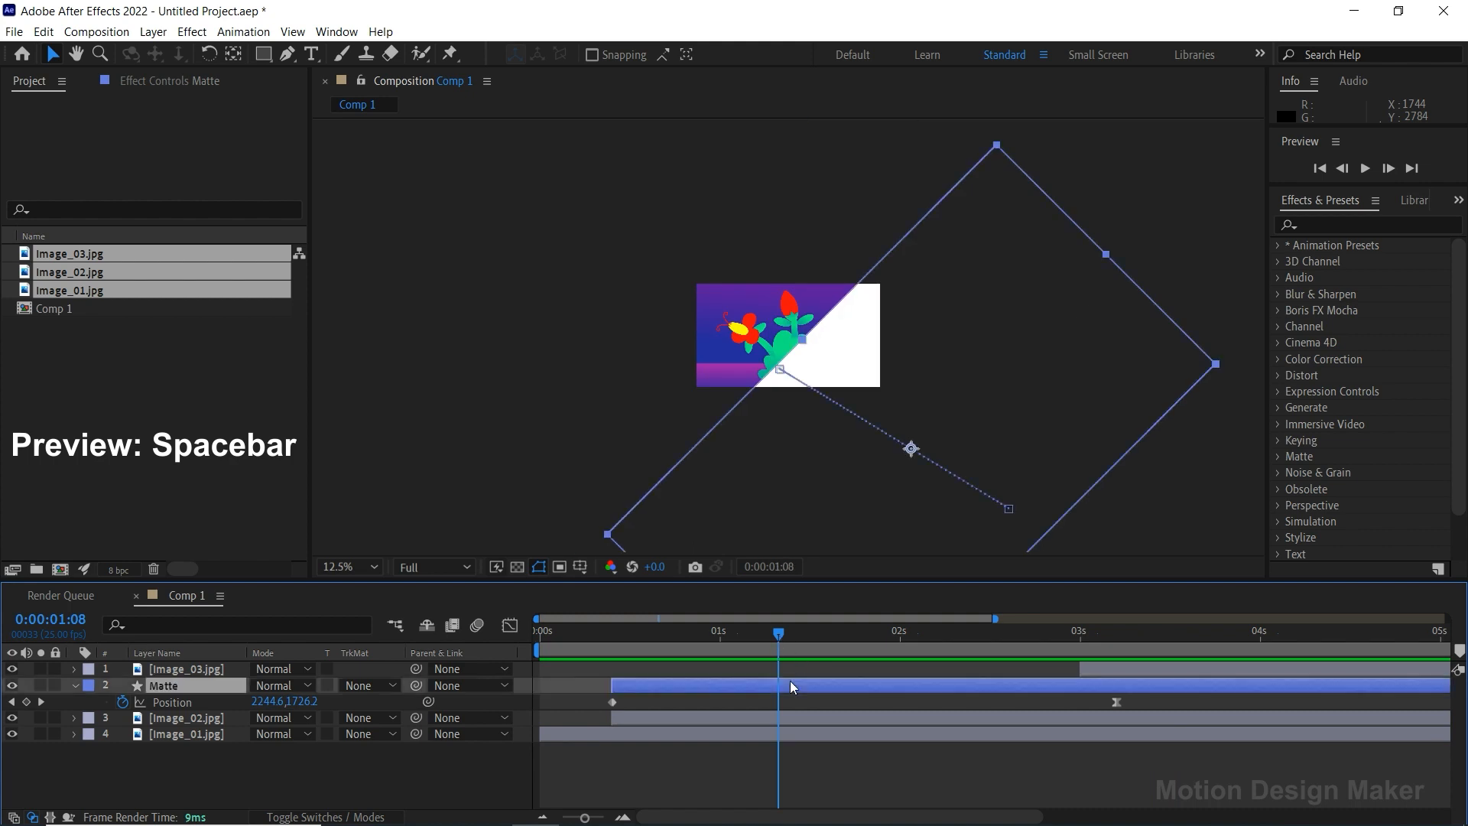
pyautogui.click(757, 633)
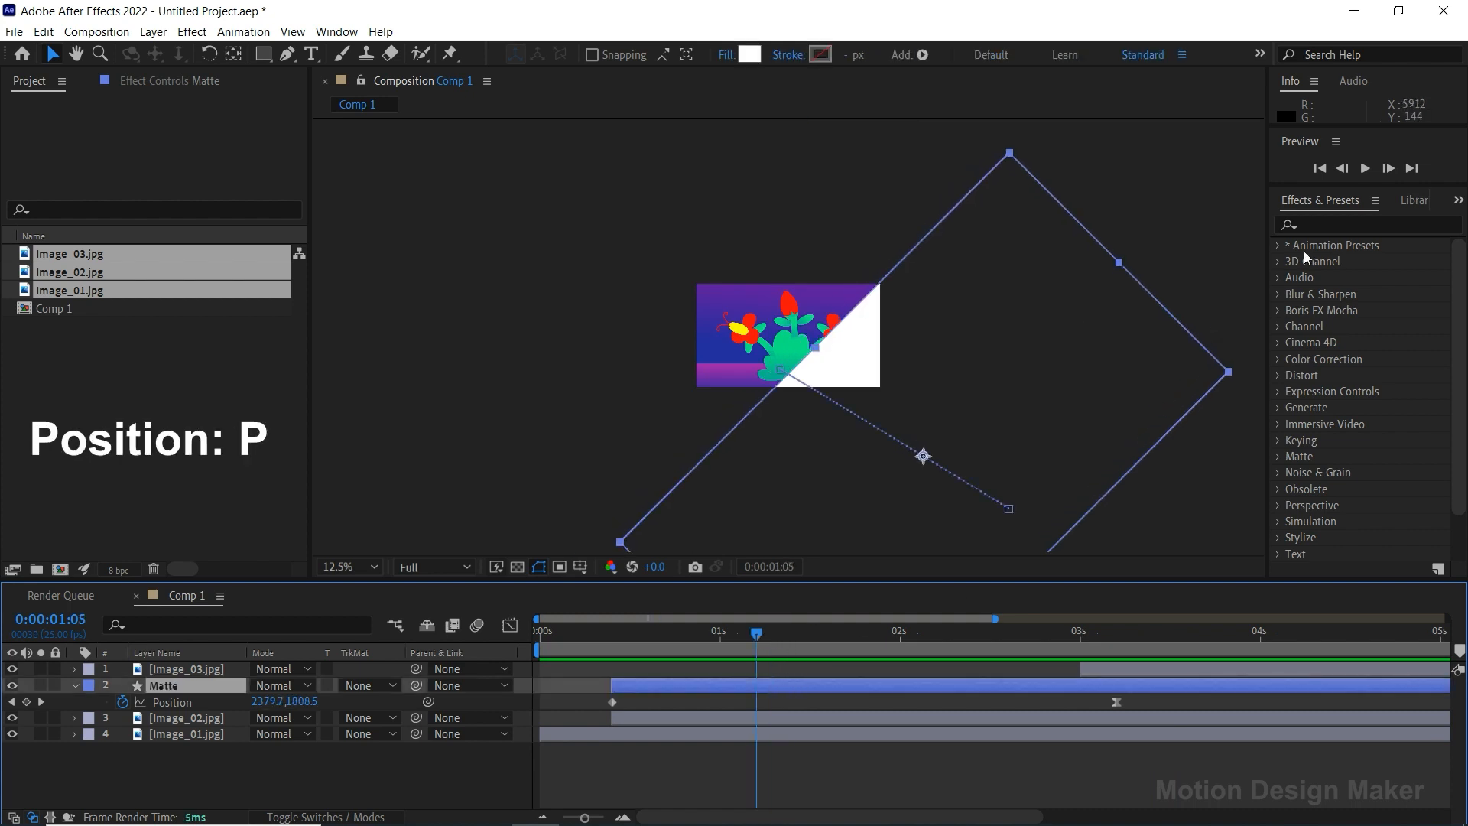
pyautogui.click(1316, 225)
pyautogui.write('wave')
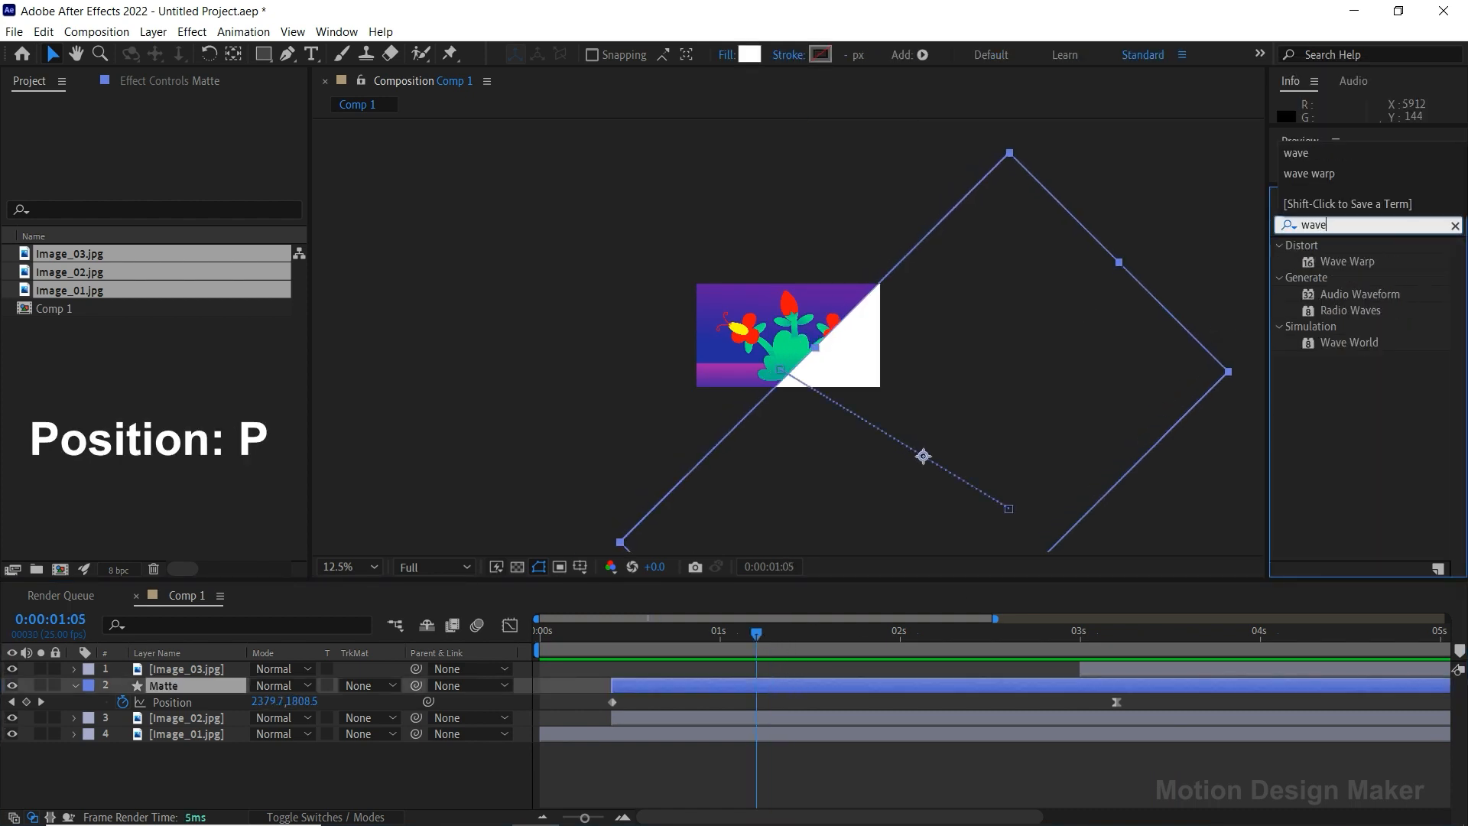
pyautogui.moveTo(1357, 260); pyautogui.dragTo(851, 682)
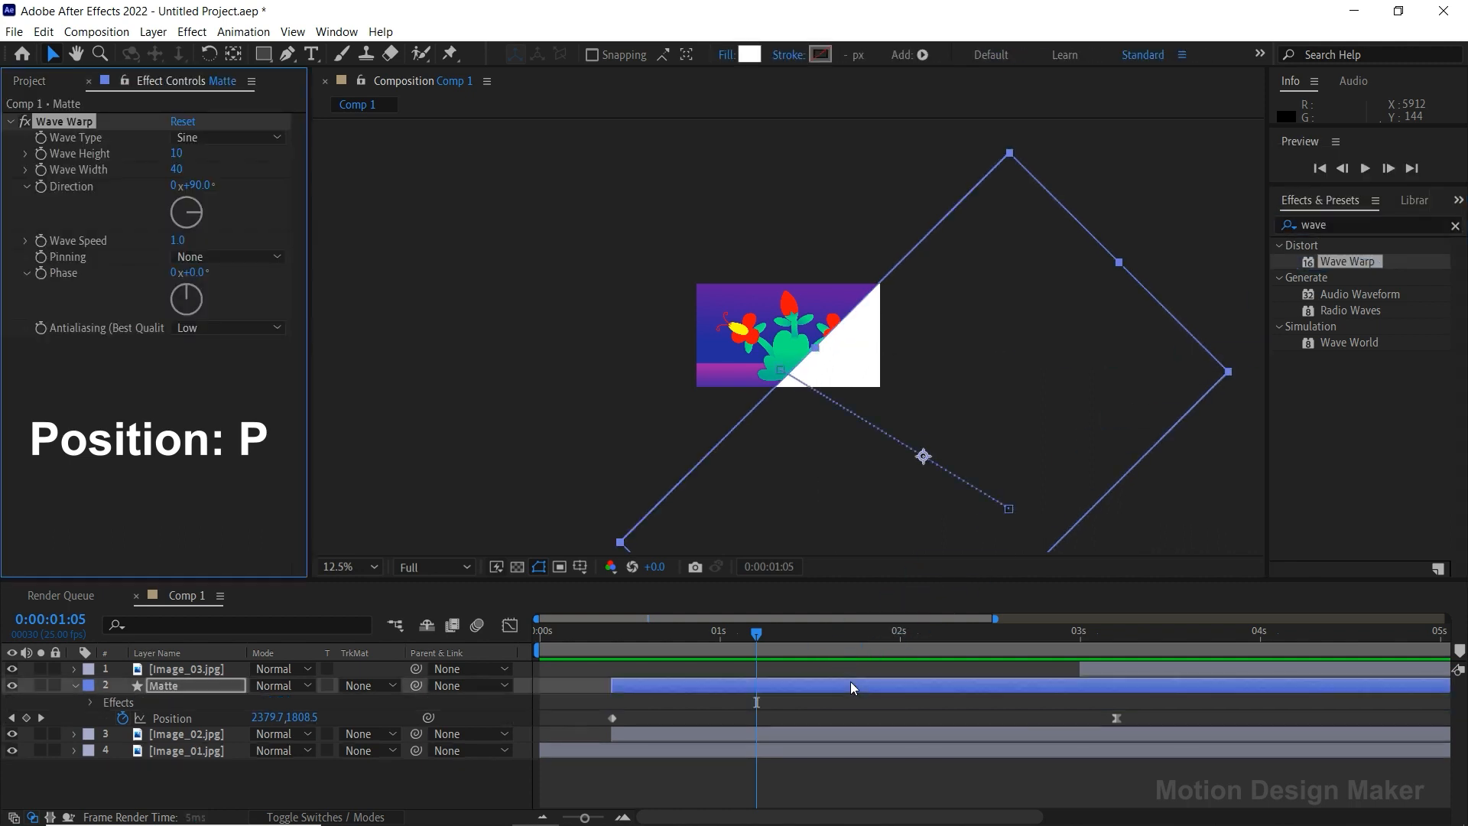
pyautogui.click(179, 154)
pyautogui.write('60')
pyautogui.press('Return')
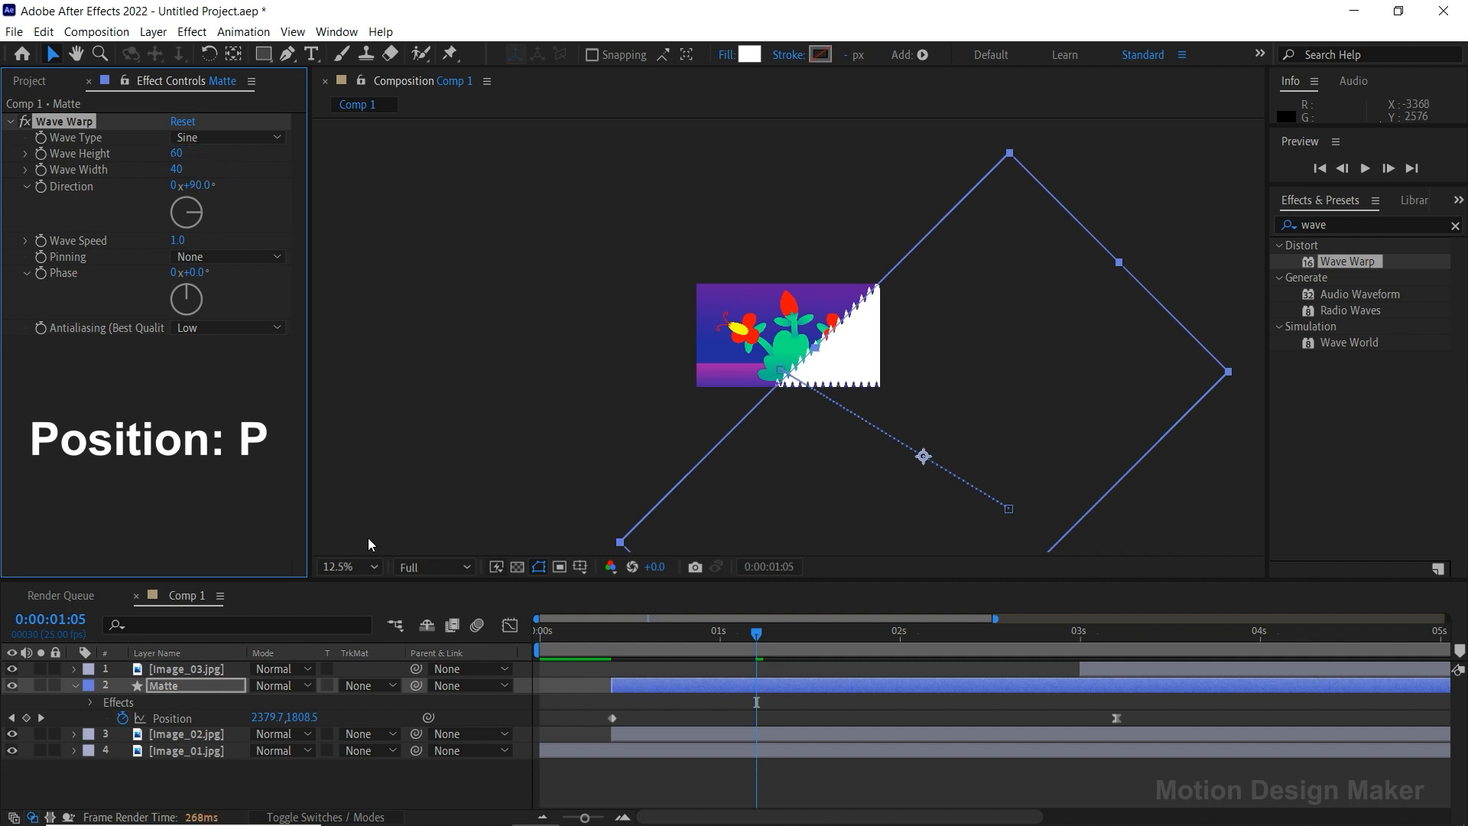
# Set the Wave Warp effect's wave width to 522 and its direction to 196°.
pyautogui.click(349, 567)
pyautogui.click(355, 228)
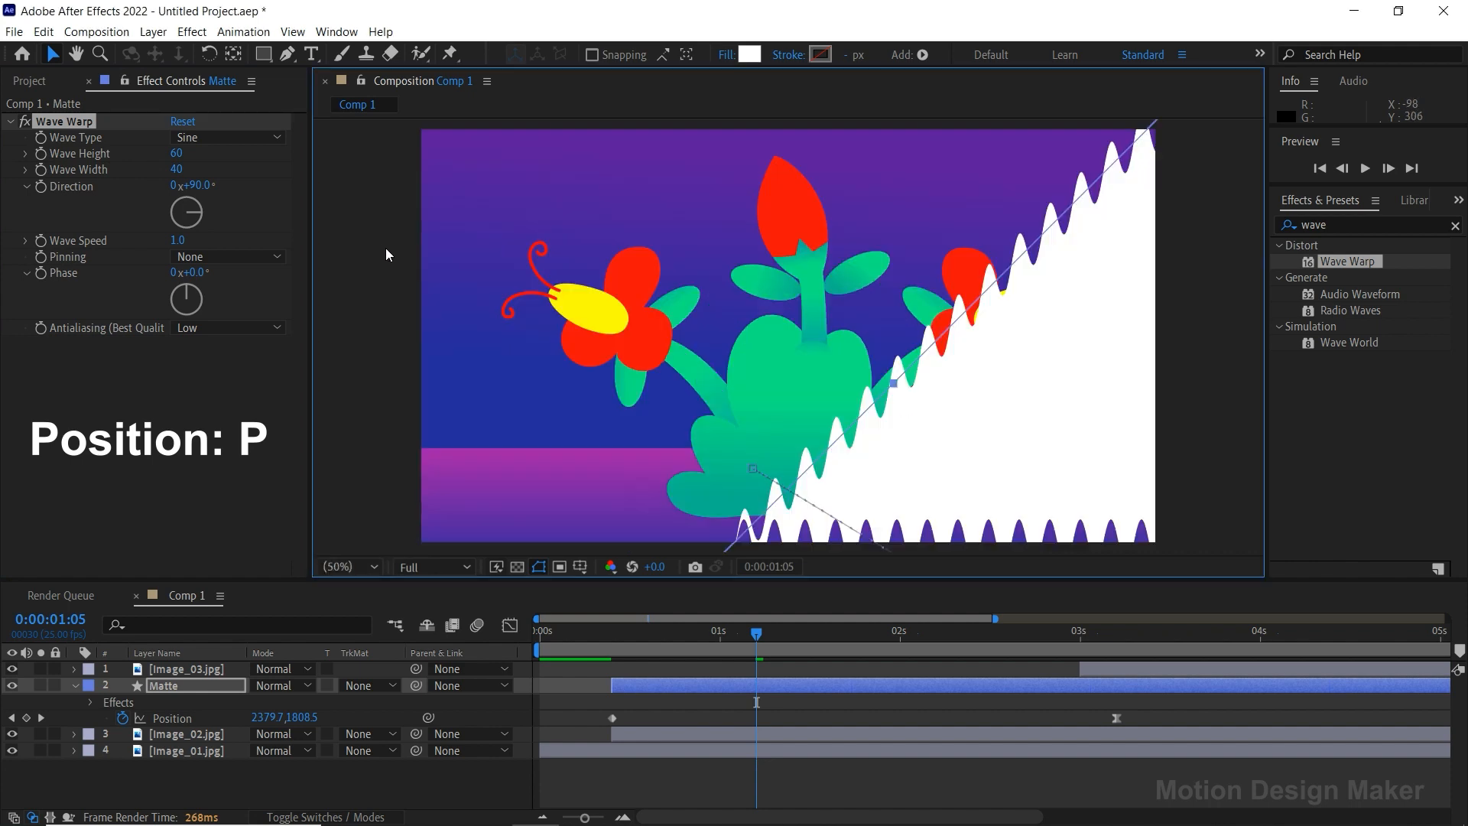
pyautogui.click(180, 169)
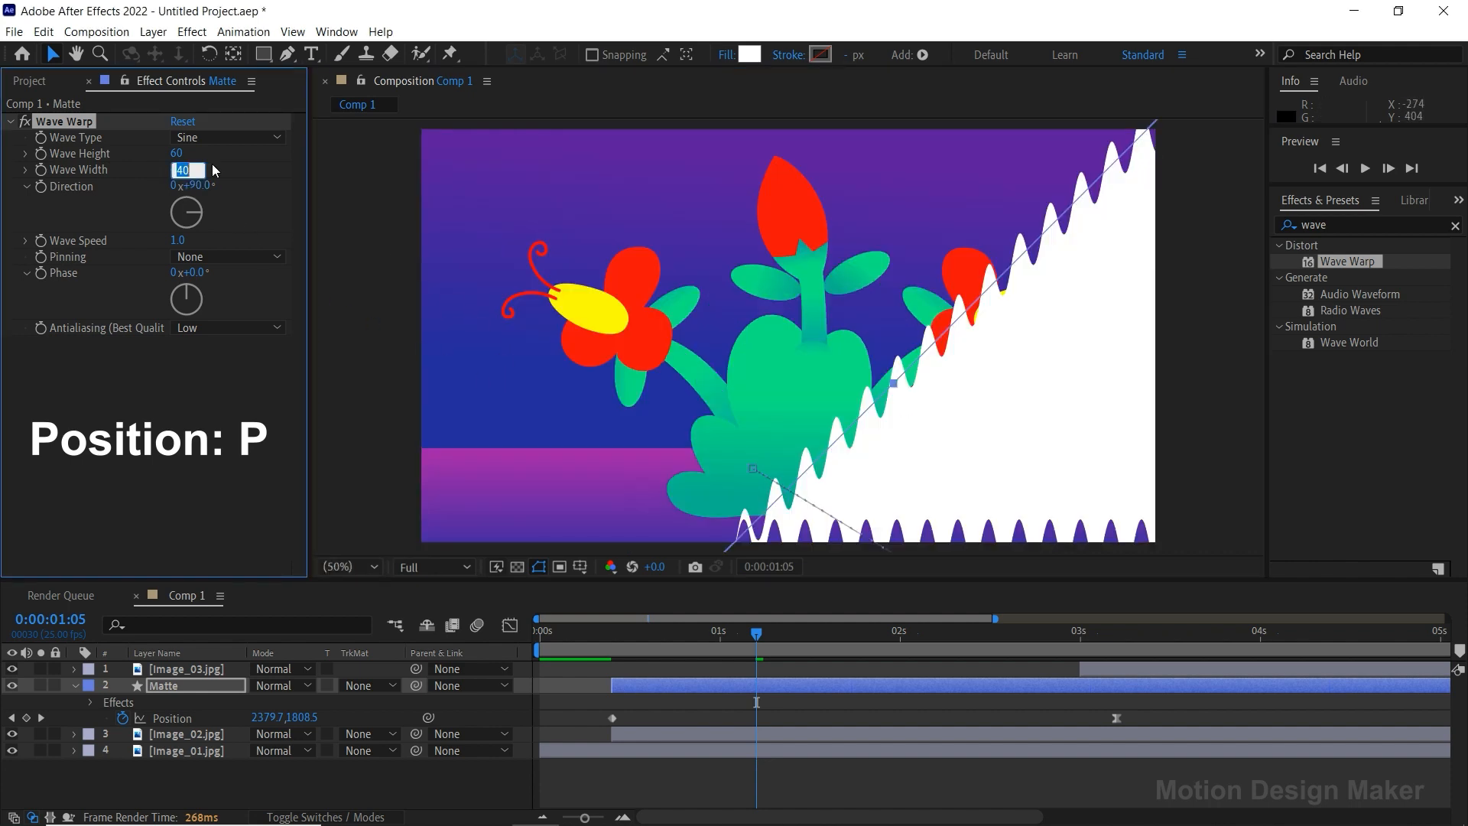
pyautogui.write('522')
pyautogui.press('Return')
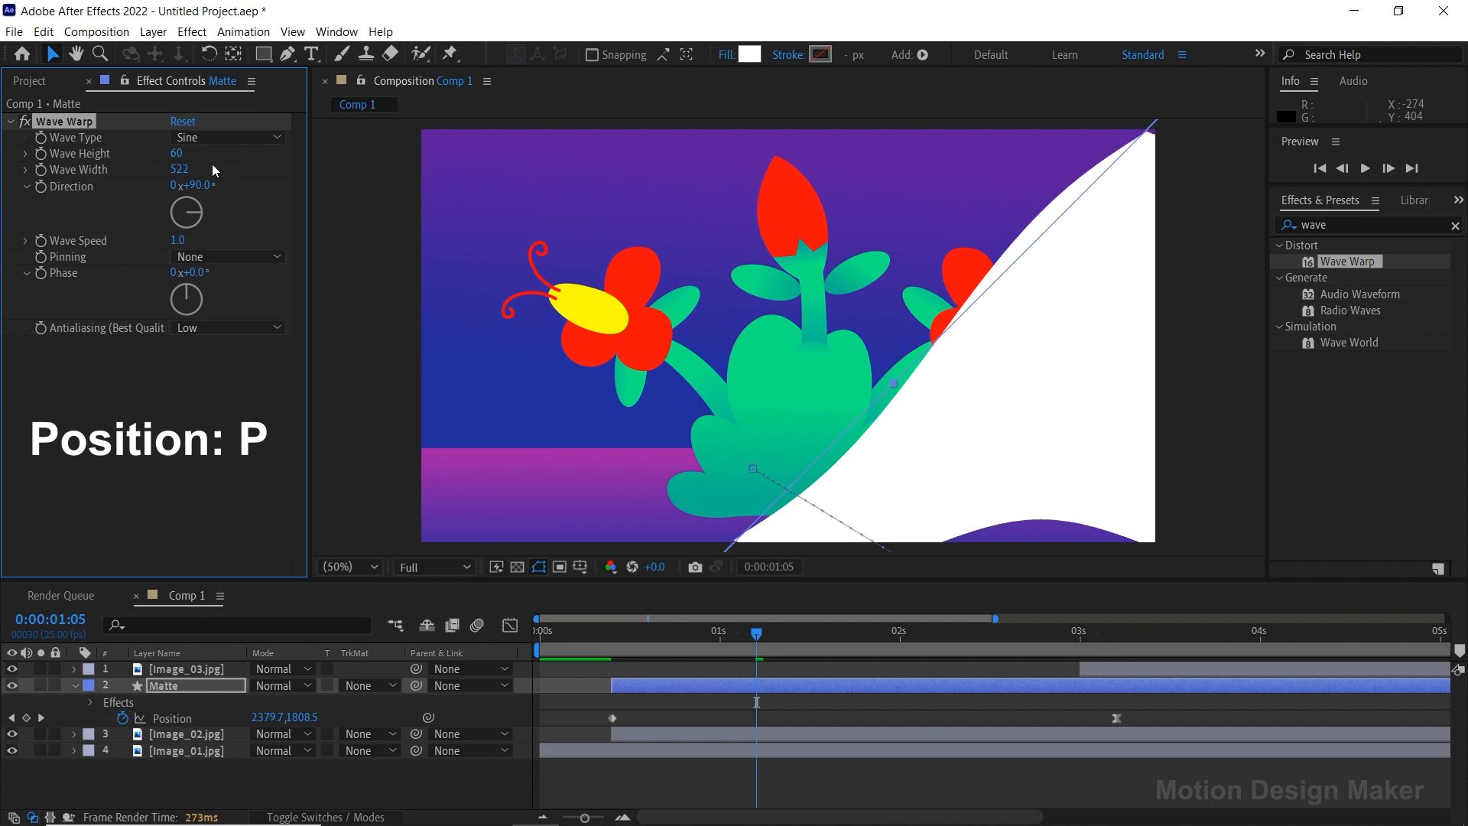
pyautogui.click(200, 186)
pyautogui.write('196')
pyautogui.press('Return')
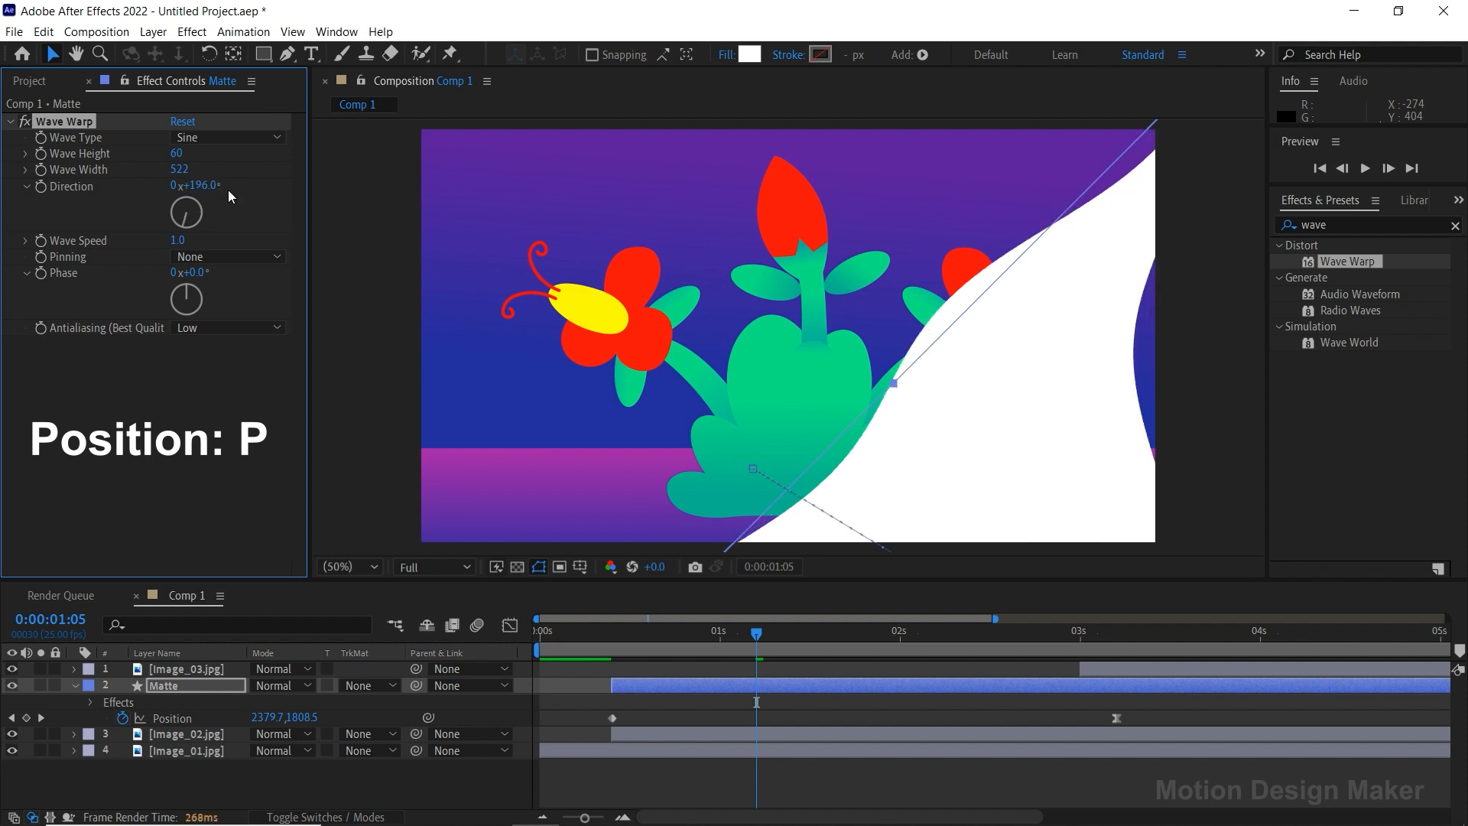
# Find the Grow Bounds effect and apply it to the Matte layer.
pyautogui.moveTo(613, 644); pyautogui.dragTo(748, 664)
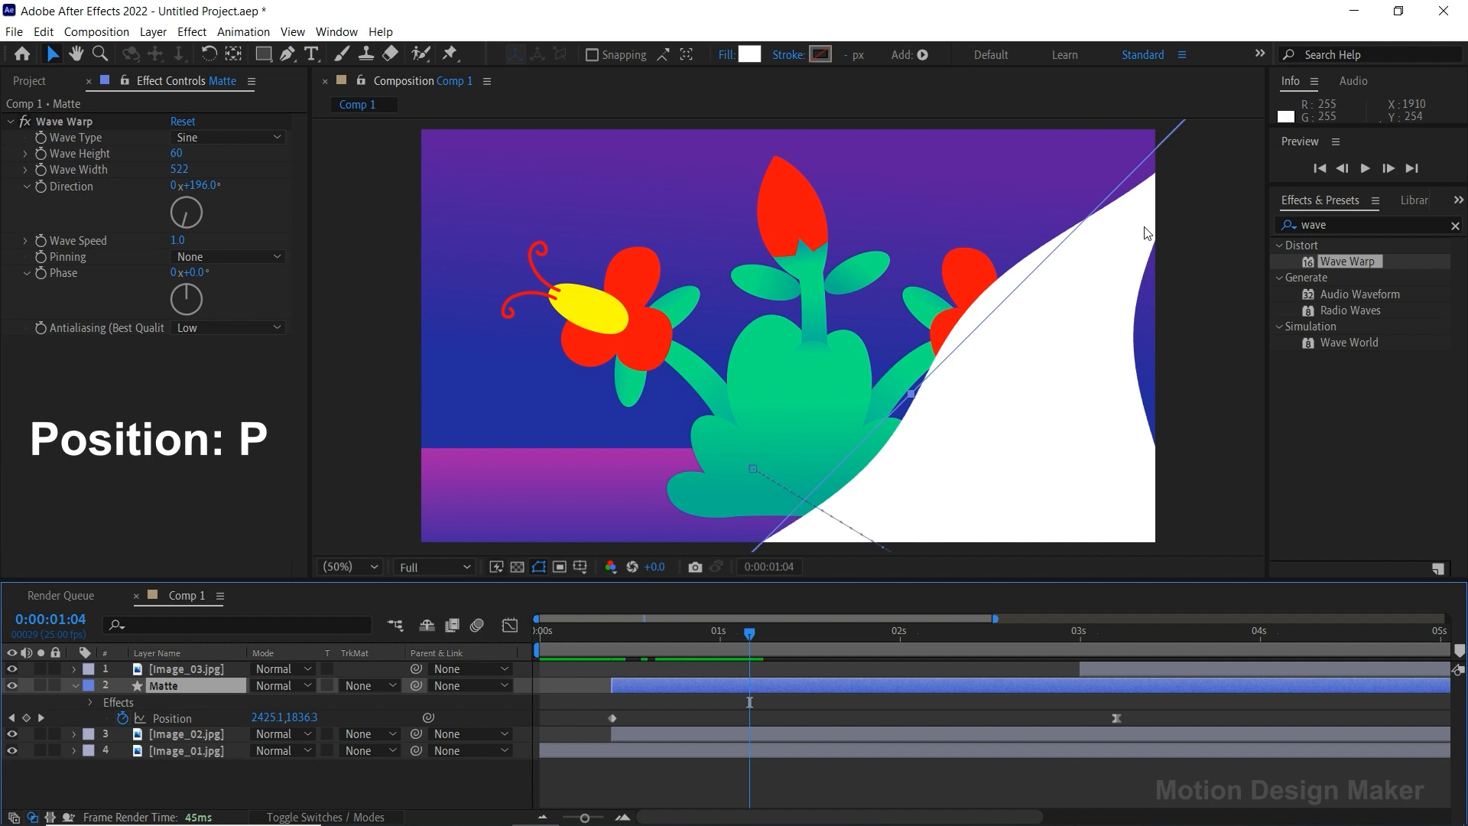
pyautogui.click(1342, 227)
pyautogui.write('grow')
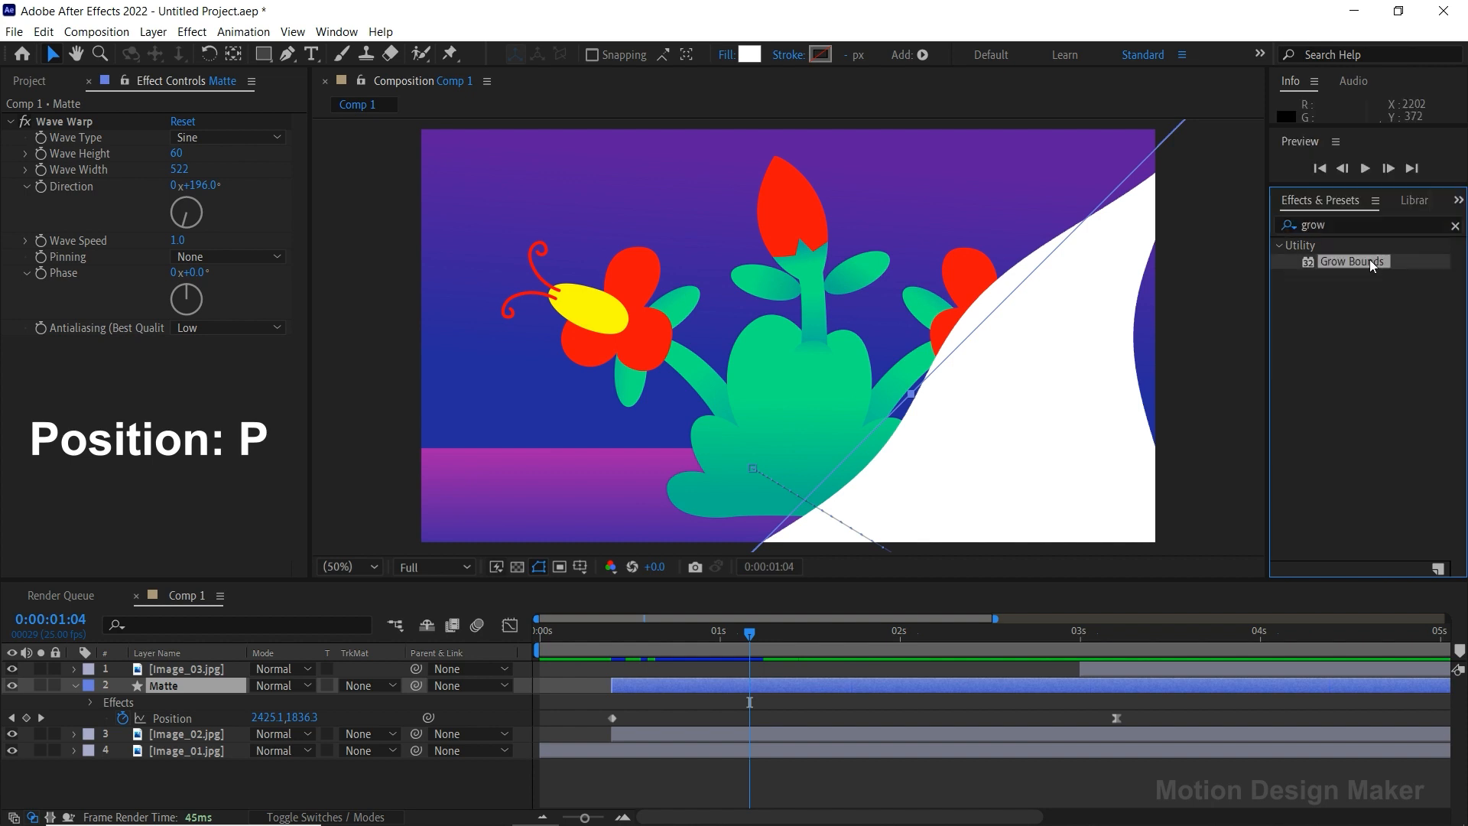
pyautogui.moveTo(1360, 260); pyautogui.dragTo(772, 681)
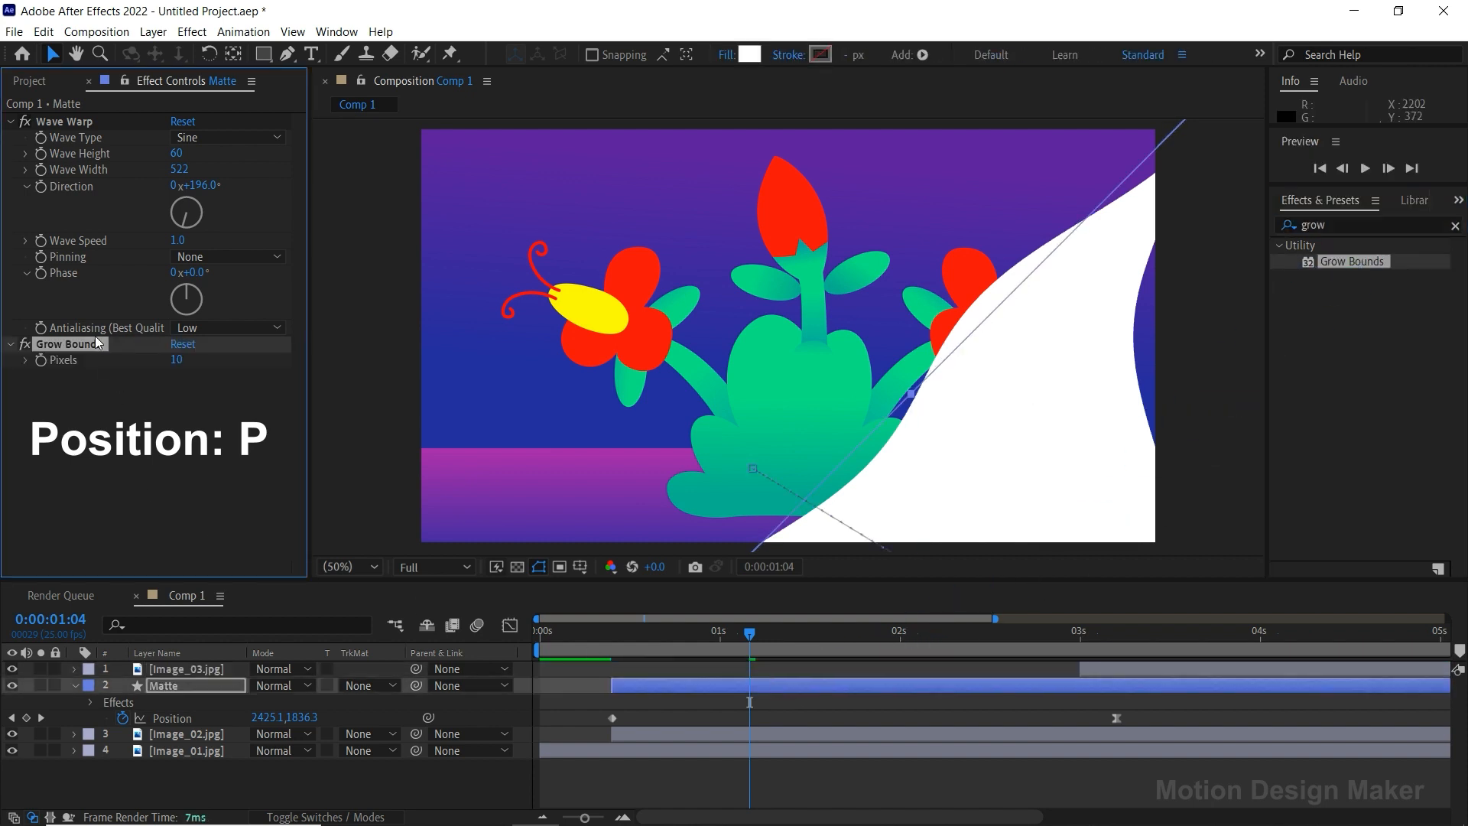
# Move Grow Bounds above Wave Warp in the effect order and set its pixels to 300.
pyautogui.moveTo(90, 343); pyautogui.dragTo(85, 121)
pyautogui.click(176, 137)
pyautogui.write('300')
pyautogui.press('Return')
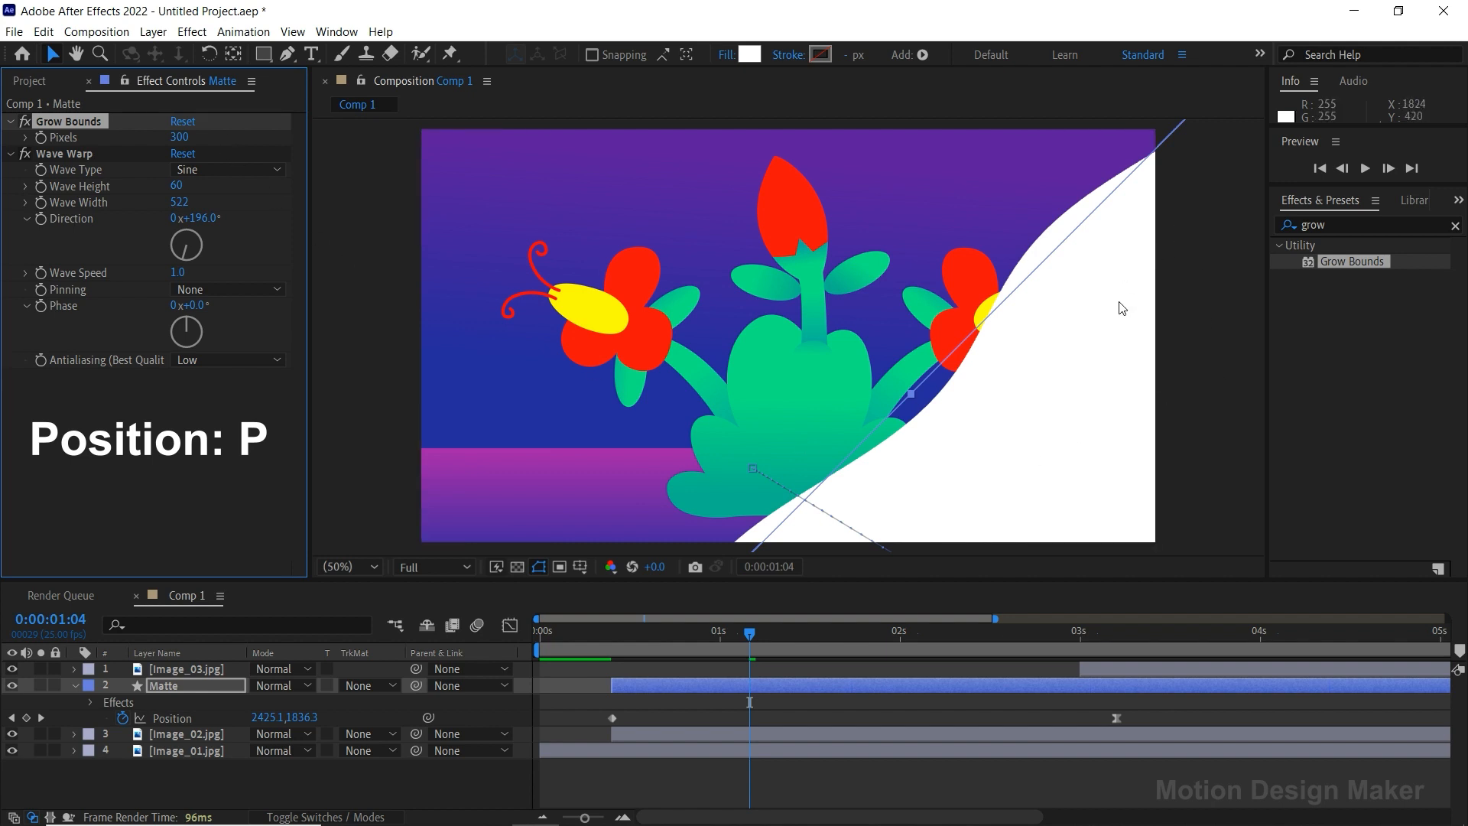
# Scrub through the wavy wipe, then set Image_02.jpg's track matte to Alpha Matte "Matte".
pyautogui.click(738, 704)
pyautogui.moveTo(689, 639); pyautogui.dragTo(786, 634)
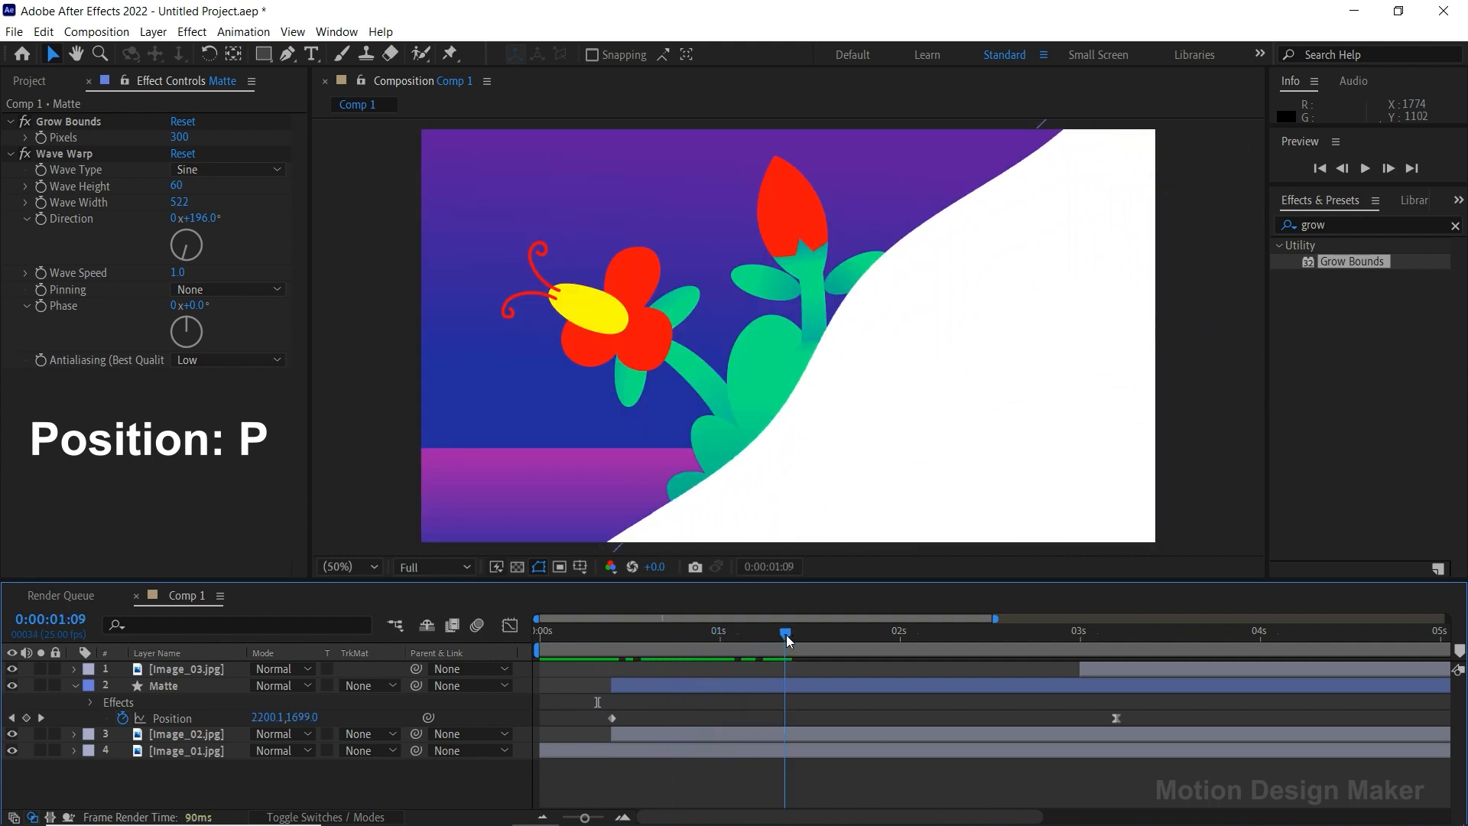
pyautogui.click(735, 686)
pyautogui.click(189, 736)
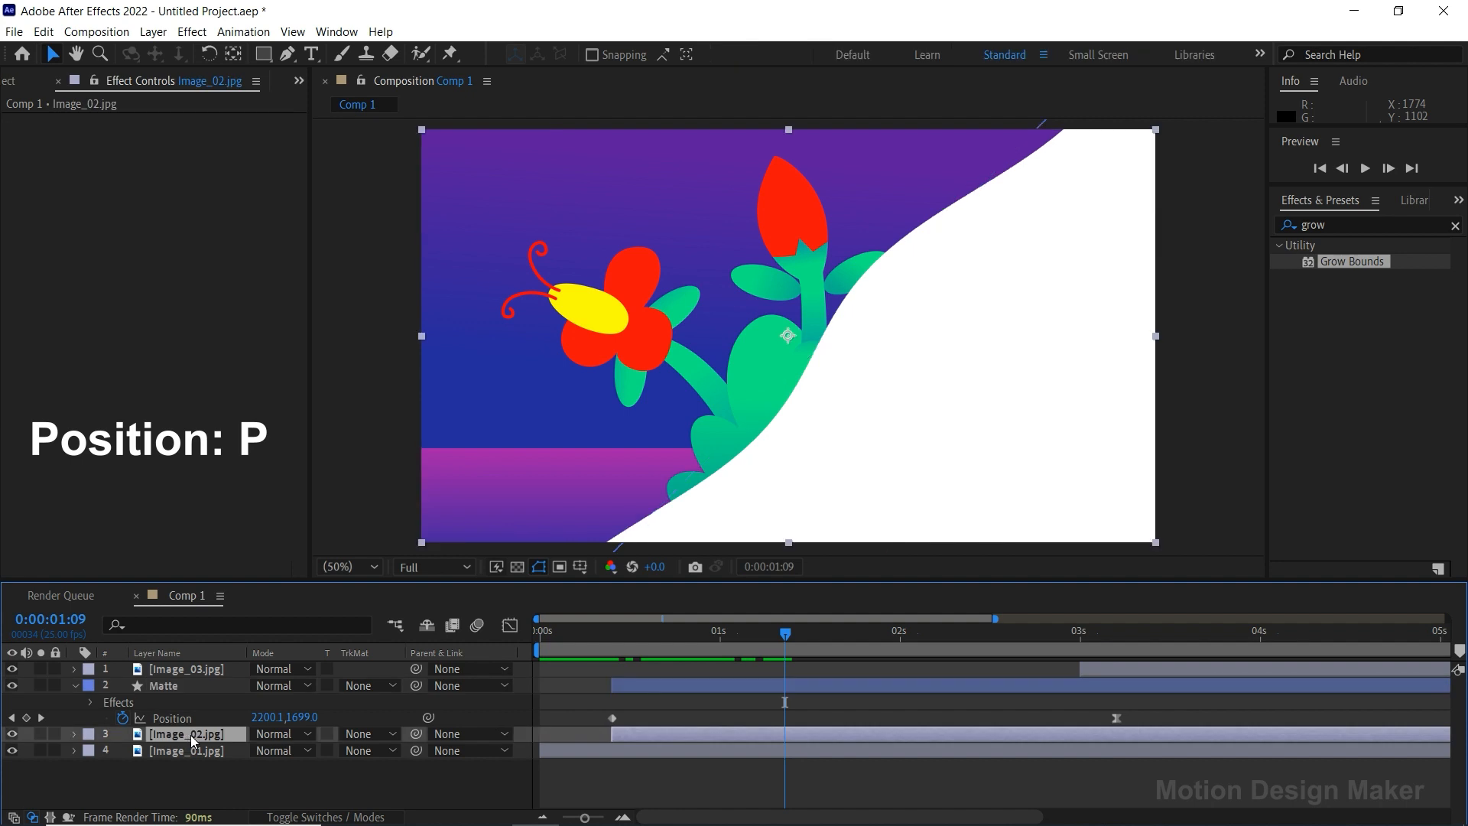
pyautogui.click(387, 732)
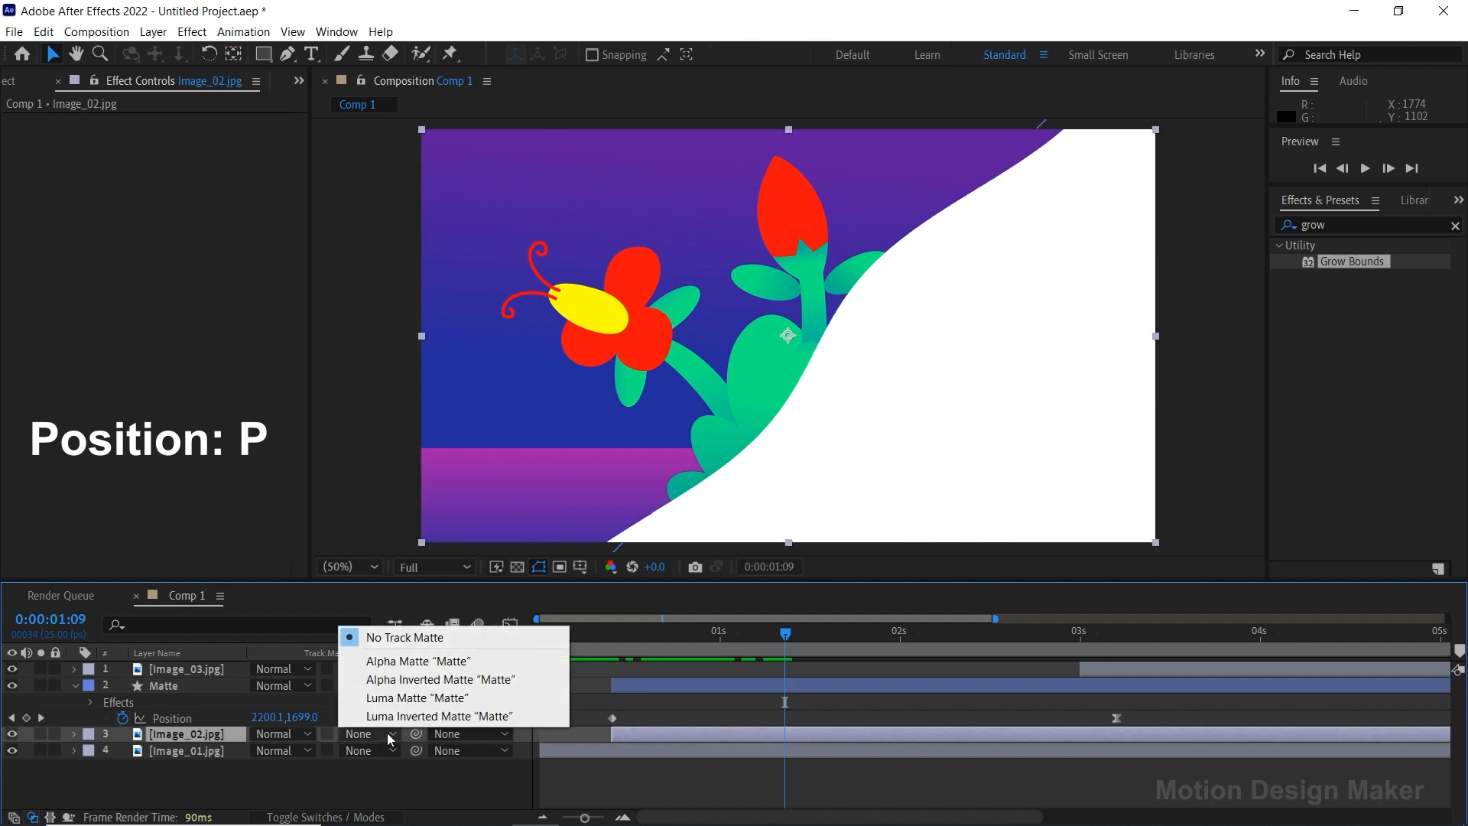
pyautogui.click(419, 662)
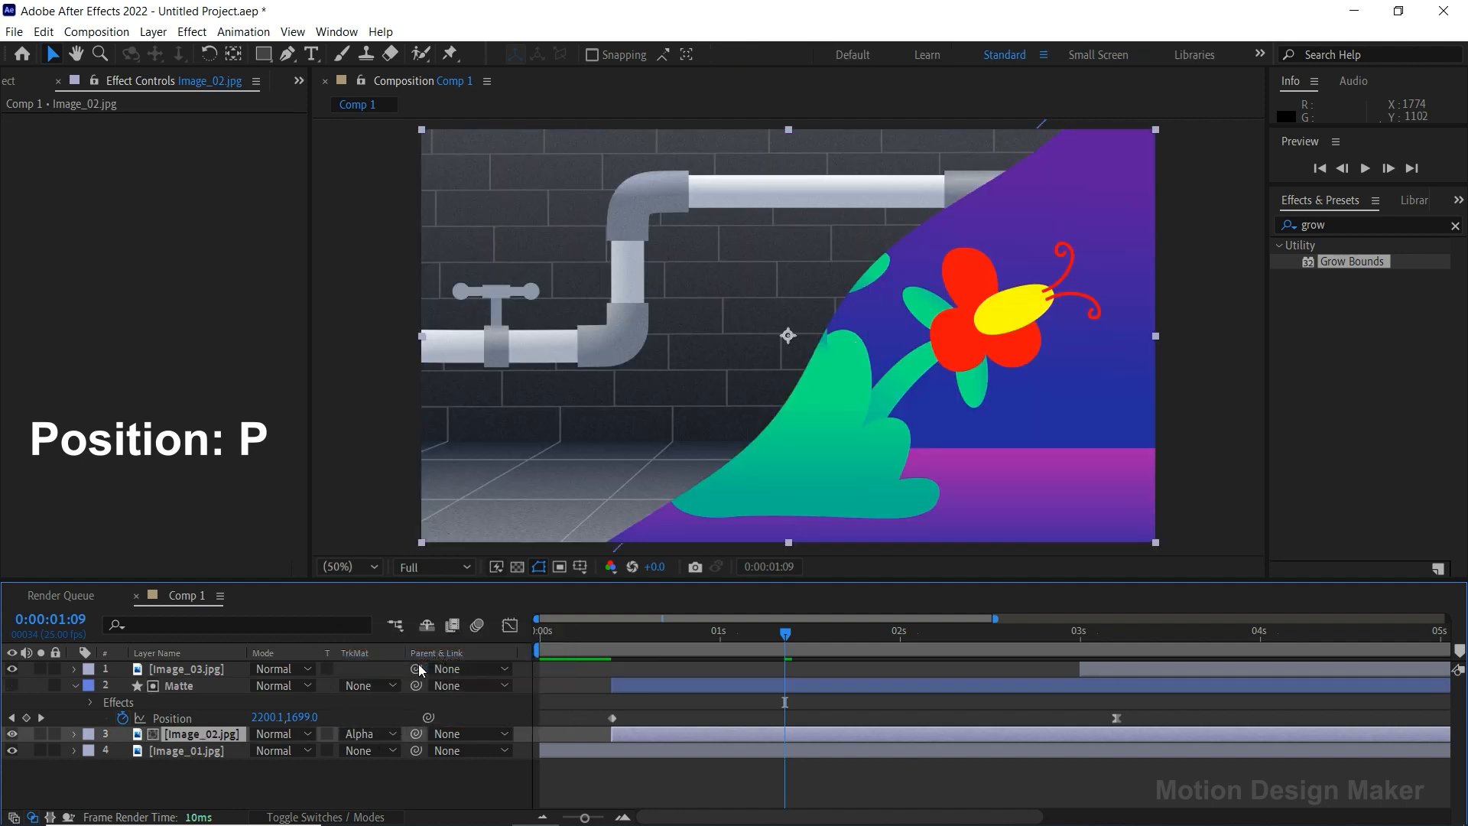
# Preview the wavy wipe from the start of the composition.
pyautogui.click(587, 642)
pyautogui.press('Home')
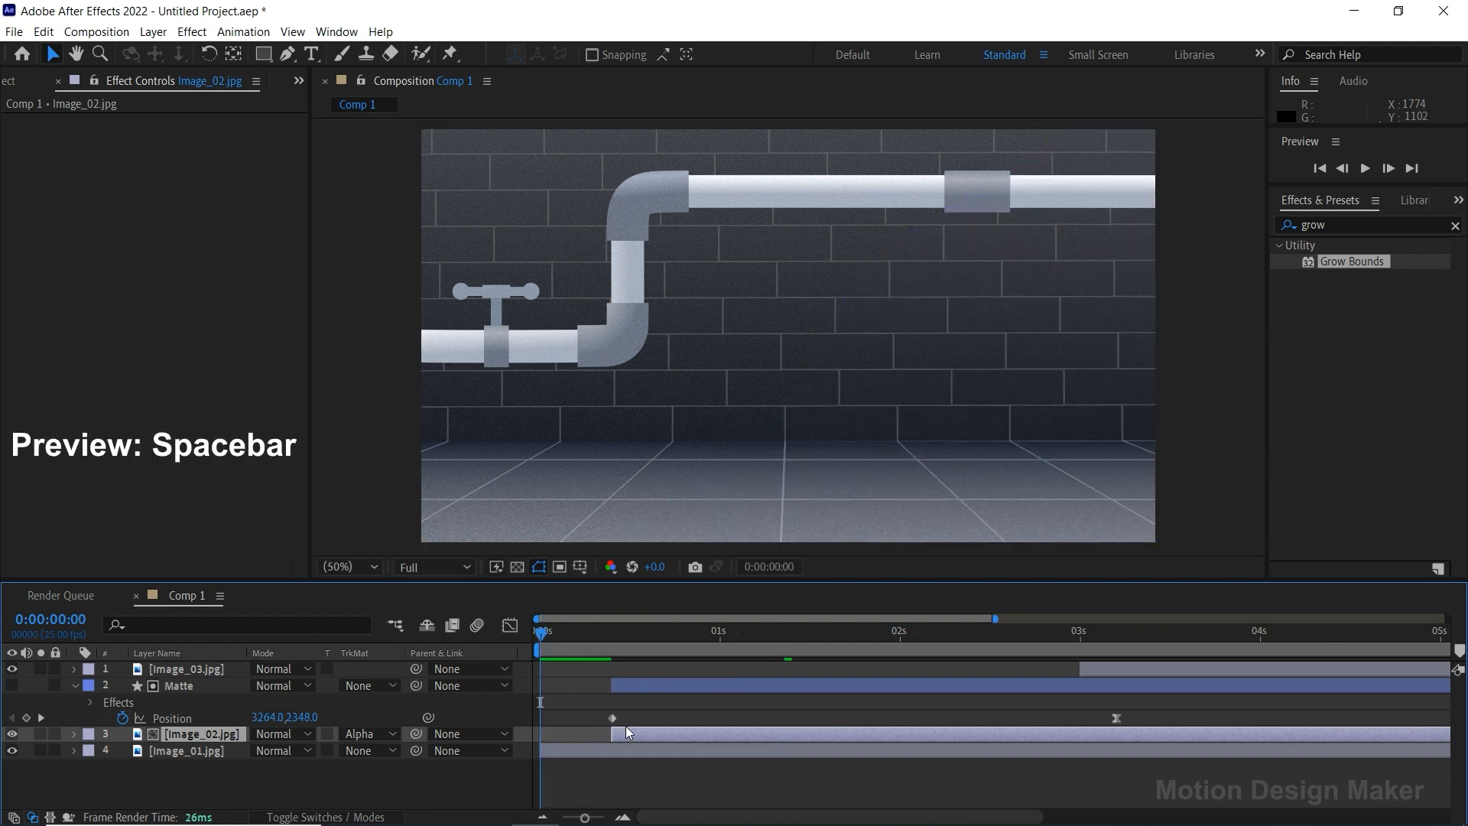
pyautogui.click(676, 778)
pyautogui.press('space')
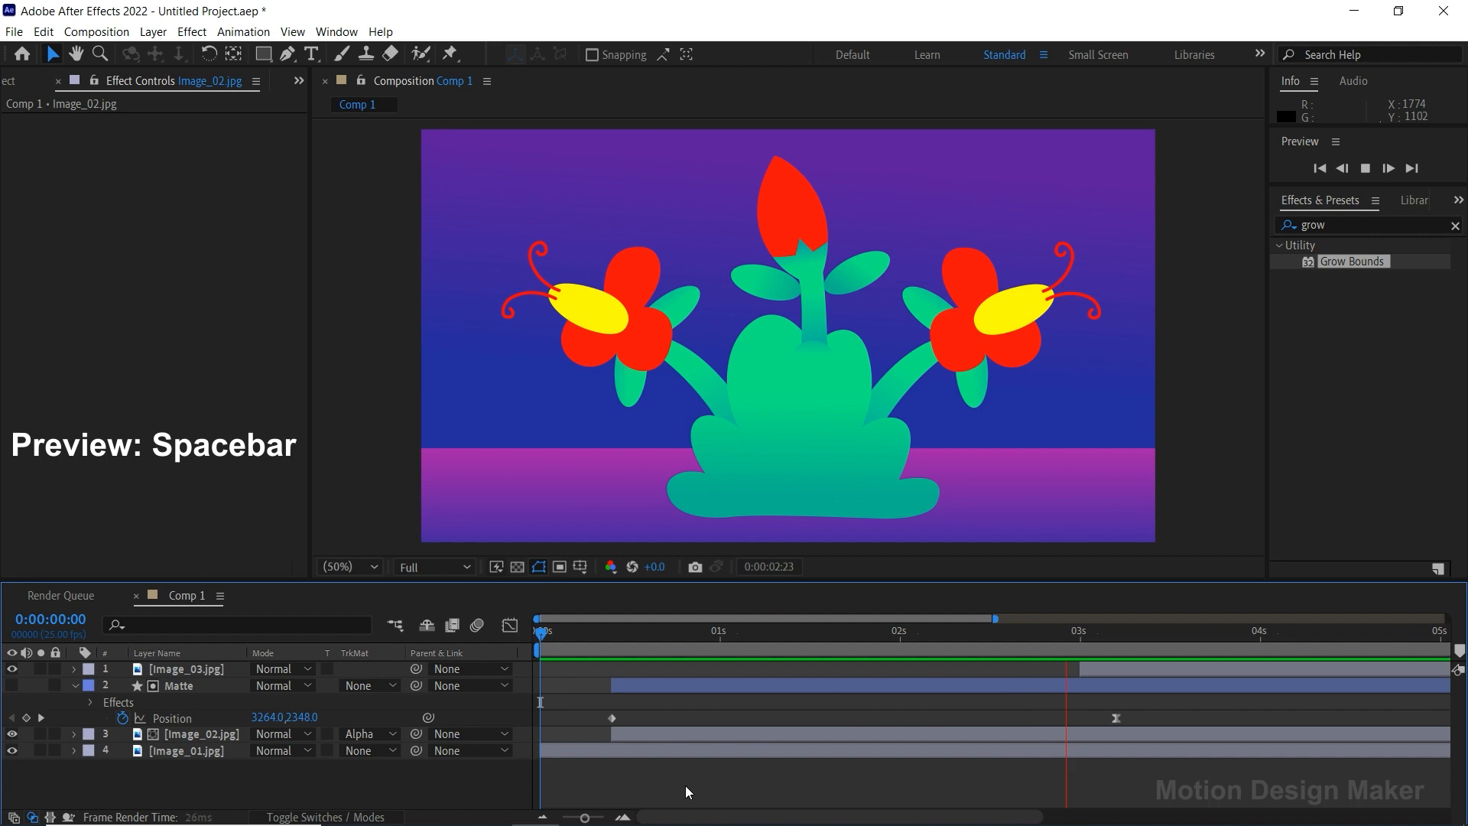
pyautogui.press('space')
# Duplicate the Matte layer, move the copy above Image_03.jpg and make it visible.
pyautogui.moveTo(820, 639); pyautogui.dragTo(737, 653)
pyautogui.click(740, 686)
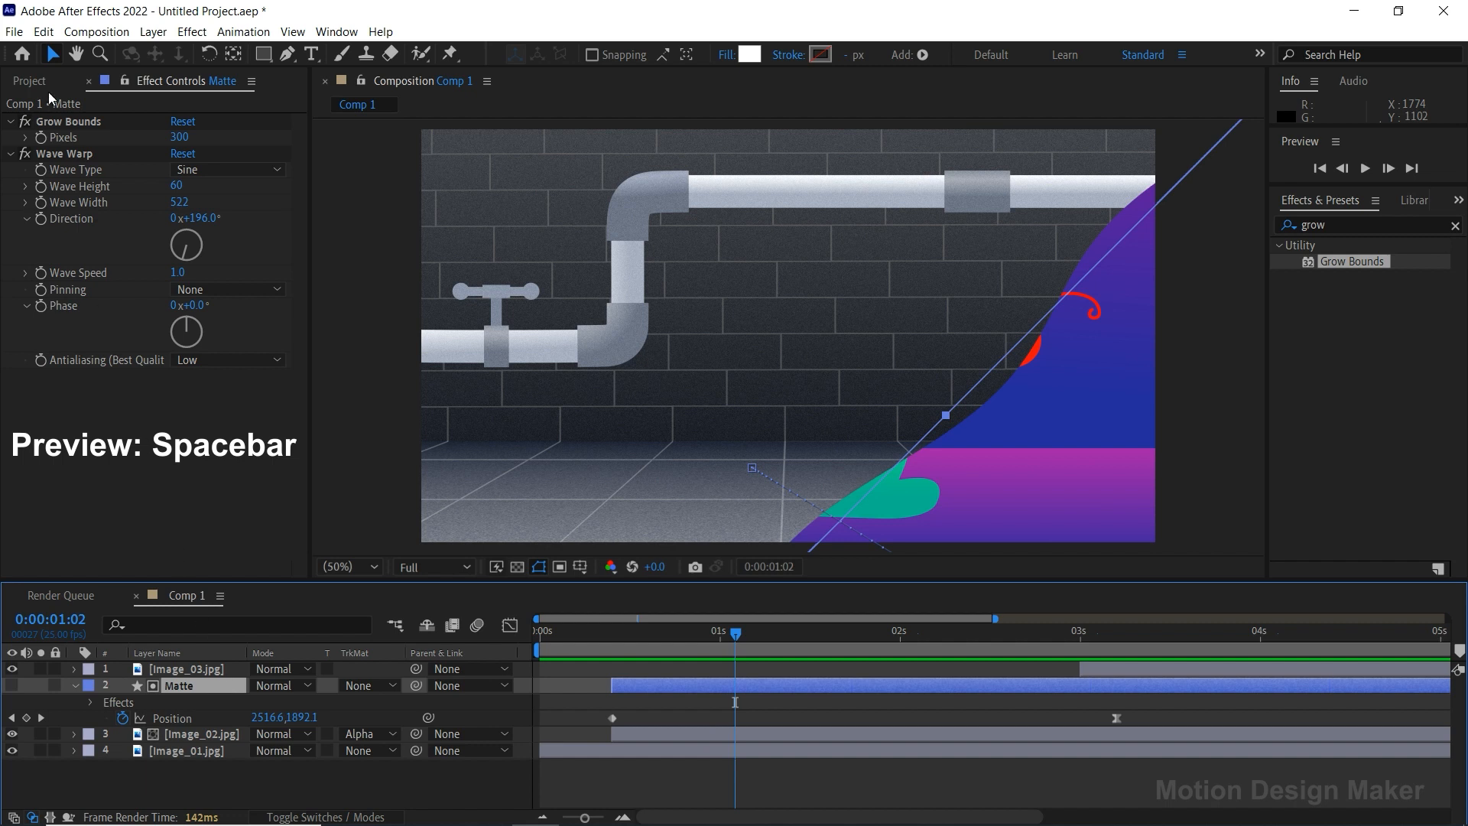
pyautogui.click(43, 32)
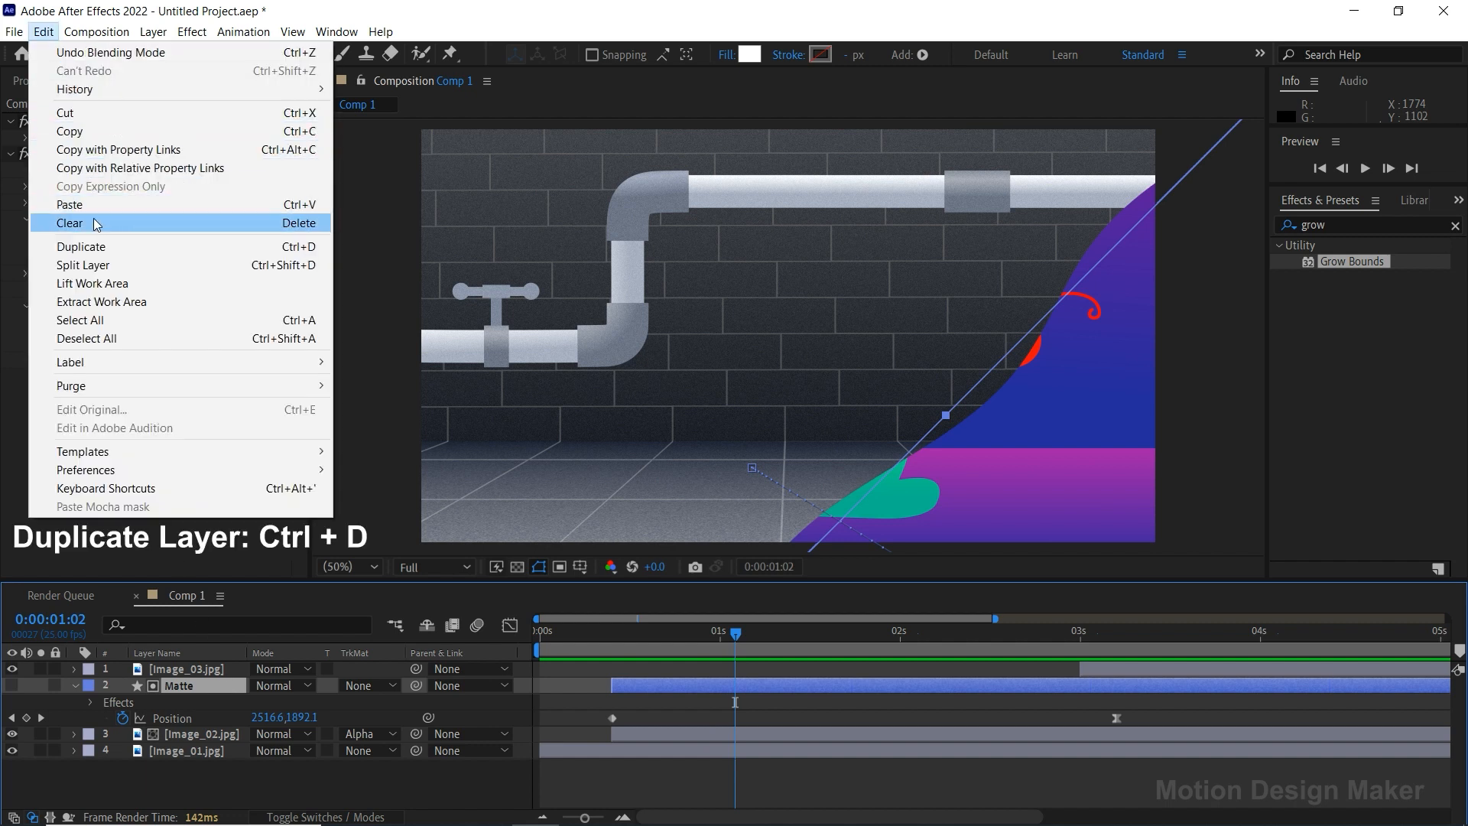
pyautogui.click(81, 247)
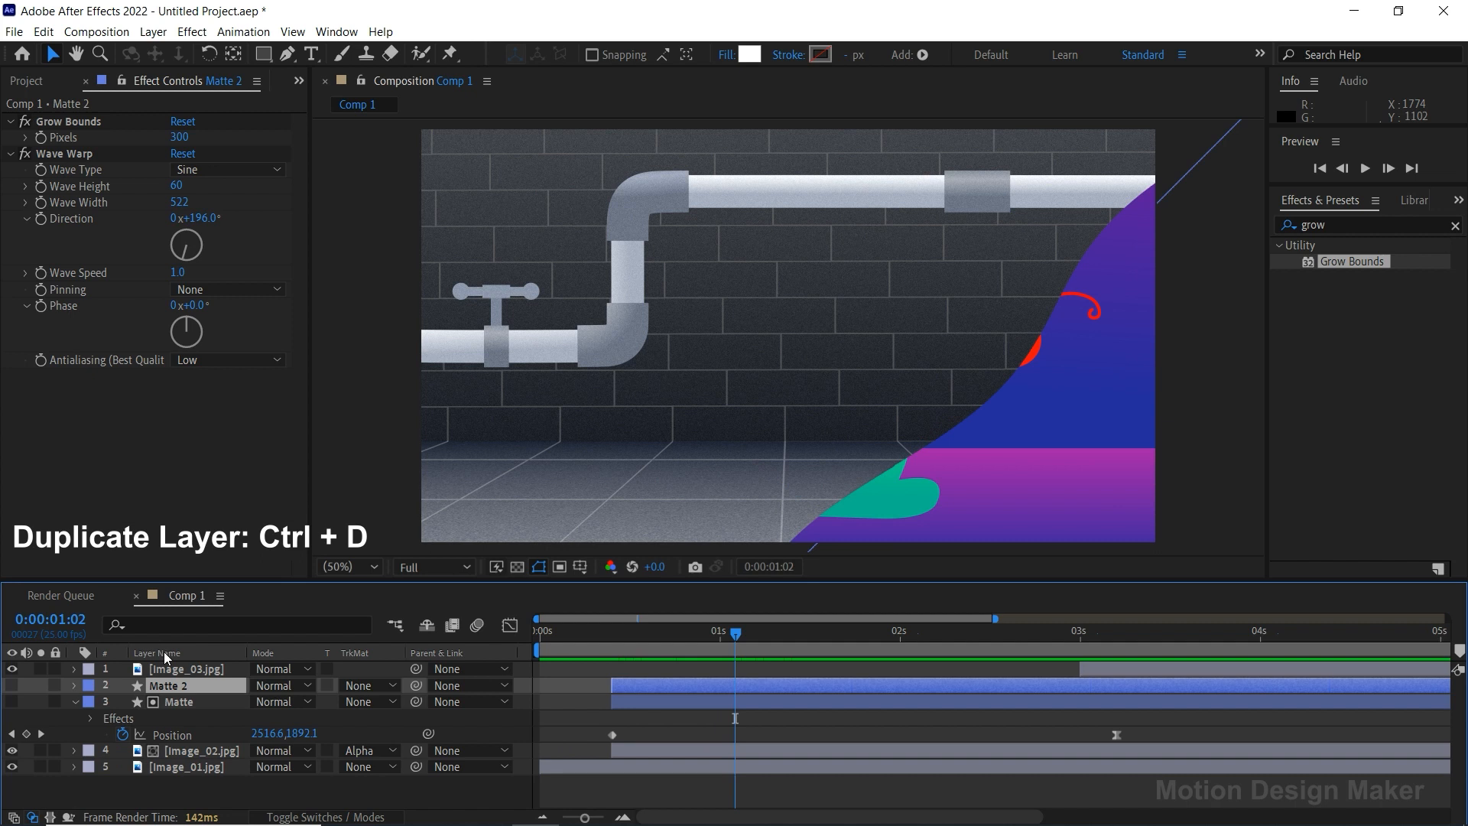
pyautogui.moveTo(173, 685); pyautogui.dragTo(172, 663)
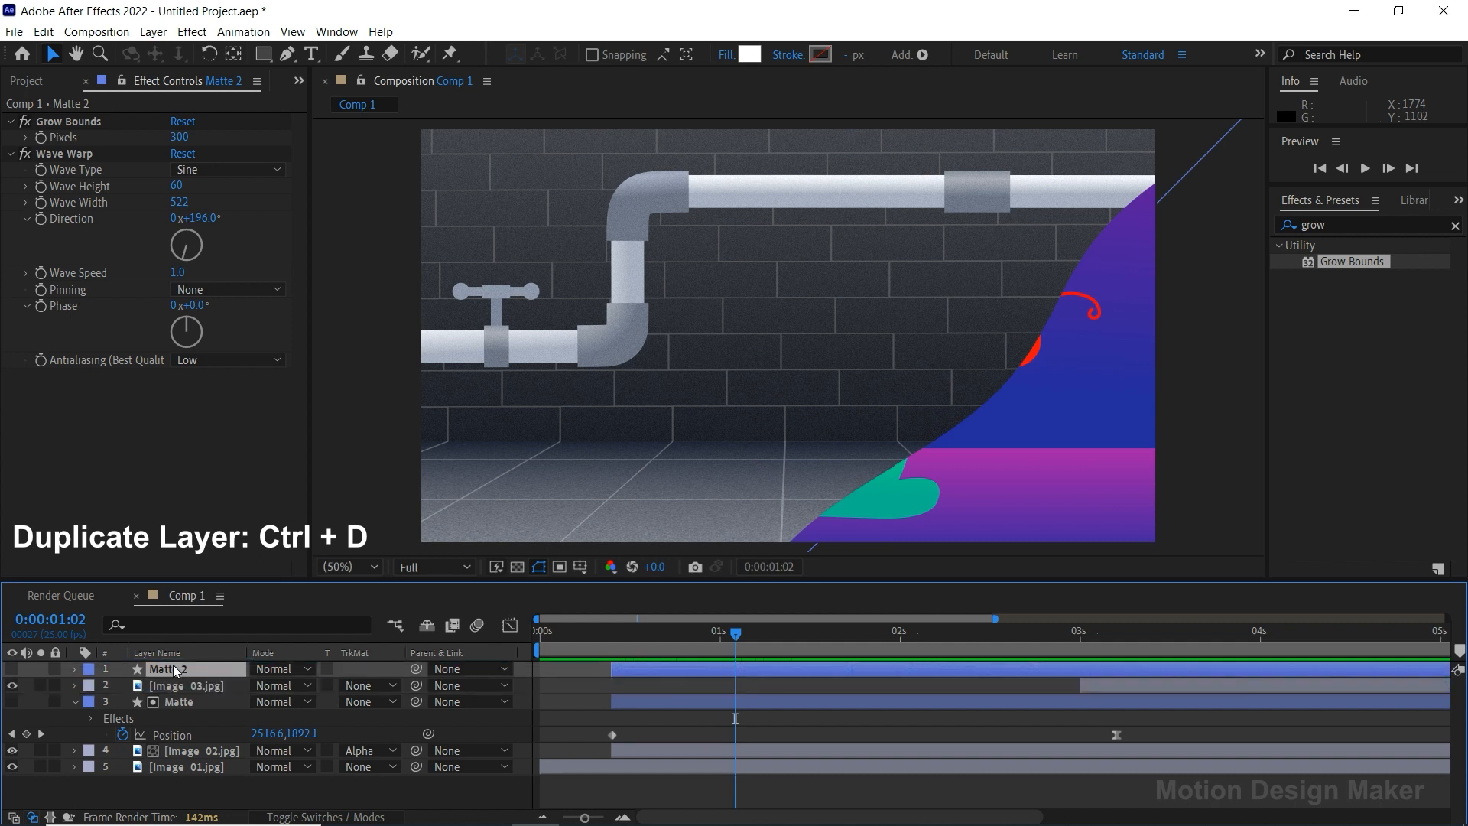
pyautogui.click(12, 668)
pyautogui.moveTo(640, 650); pyautogui.dragTo(705, 638)
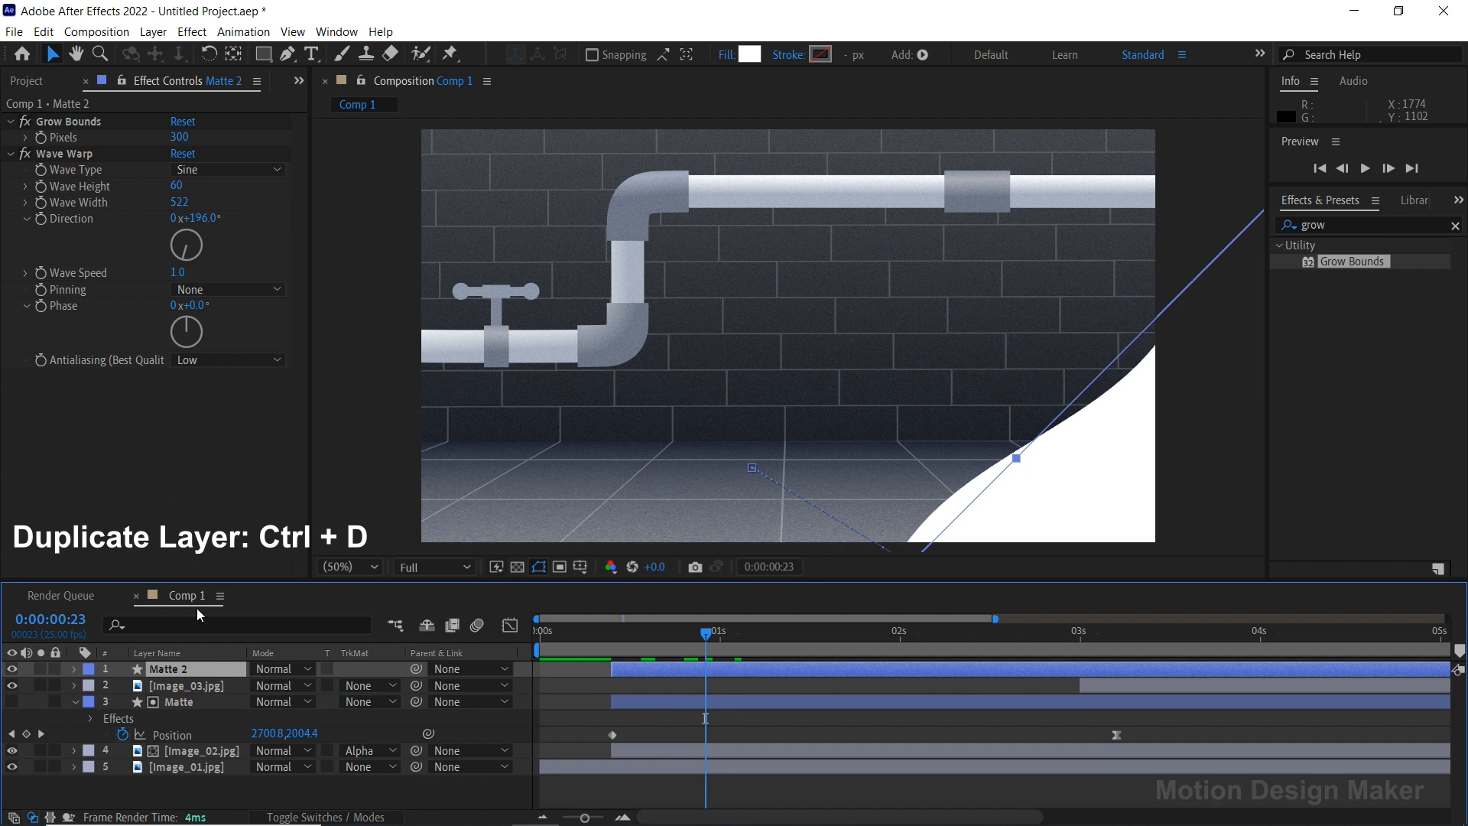
# Duplicate the Matte 2 layer and change the new copy's shape fill to dark red.
pyautogui.click(49, 38)
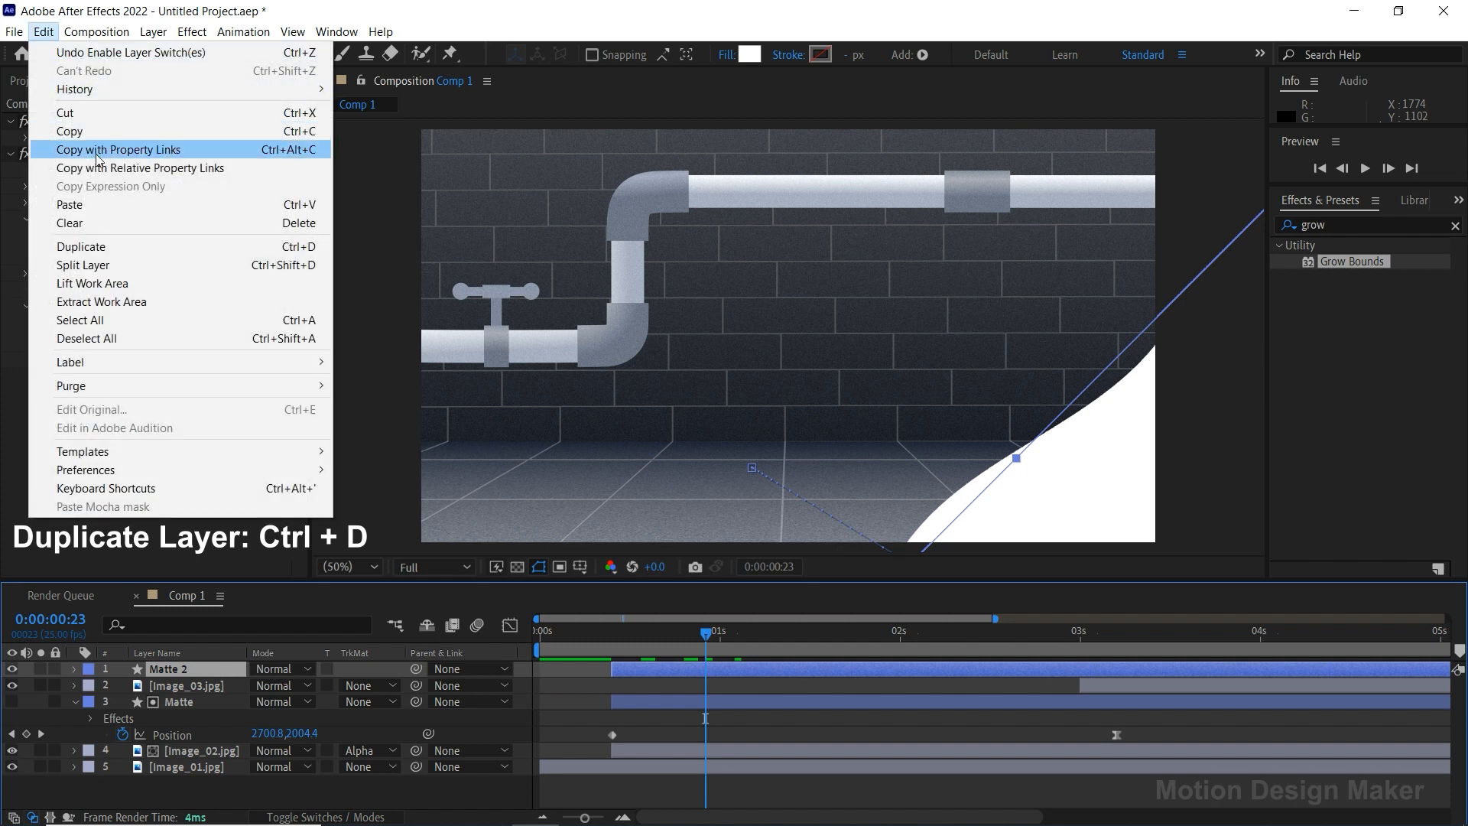
pyautogui.click(122, 243)
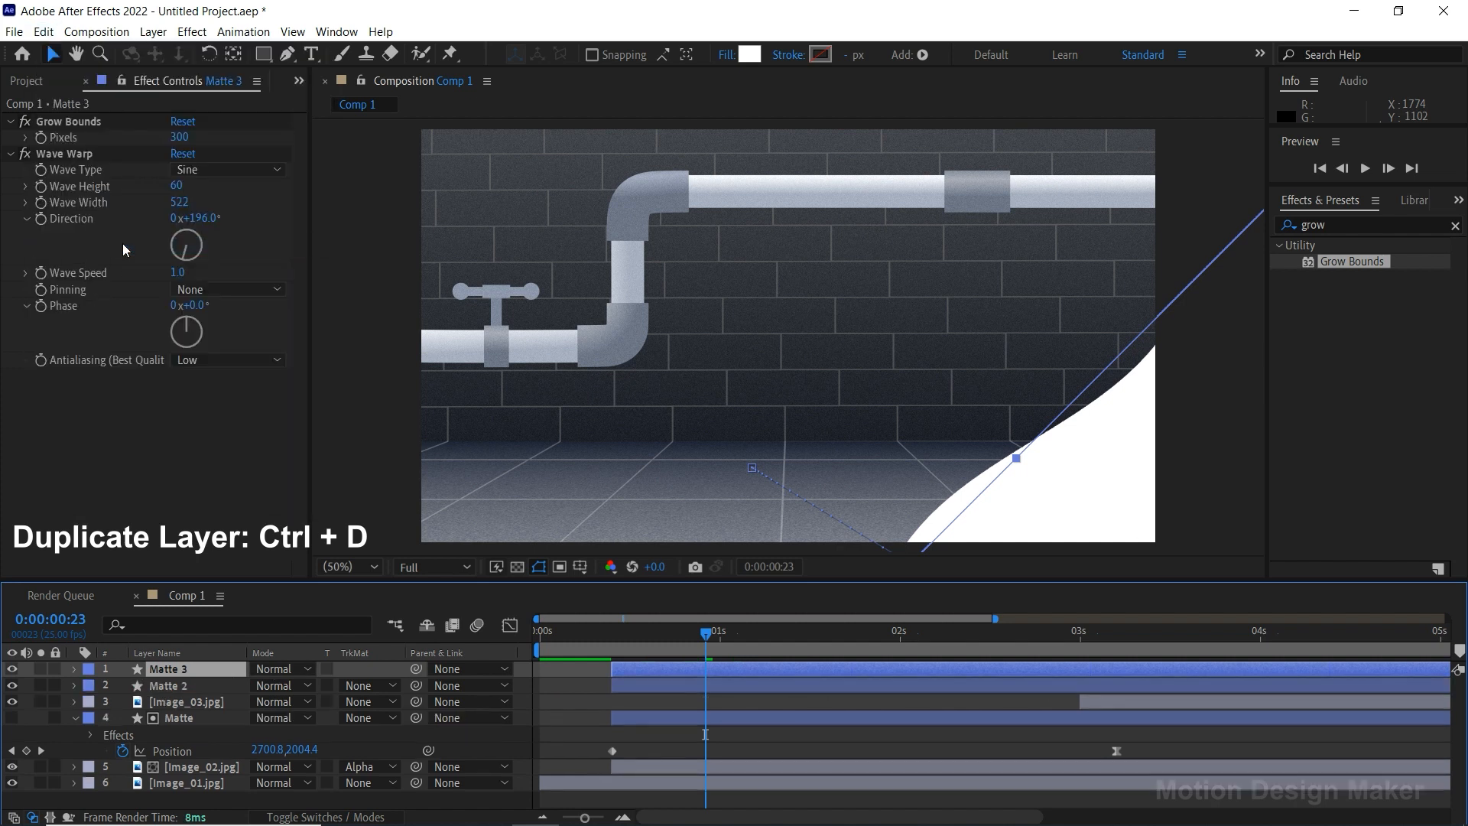
pyautogui.click(747, 57)
pyautogui.click(238, 368)
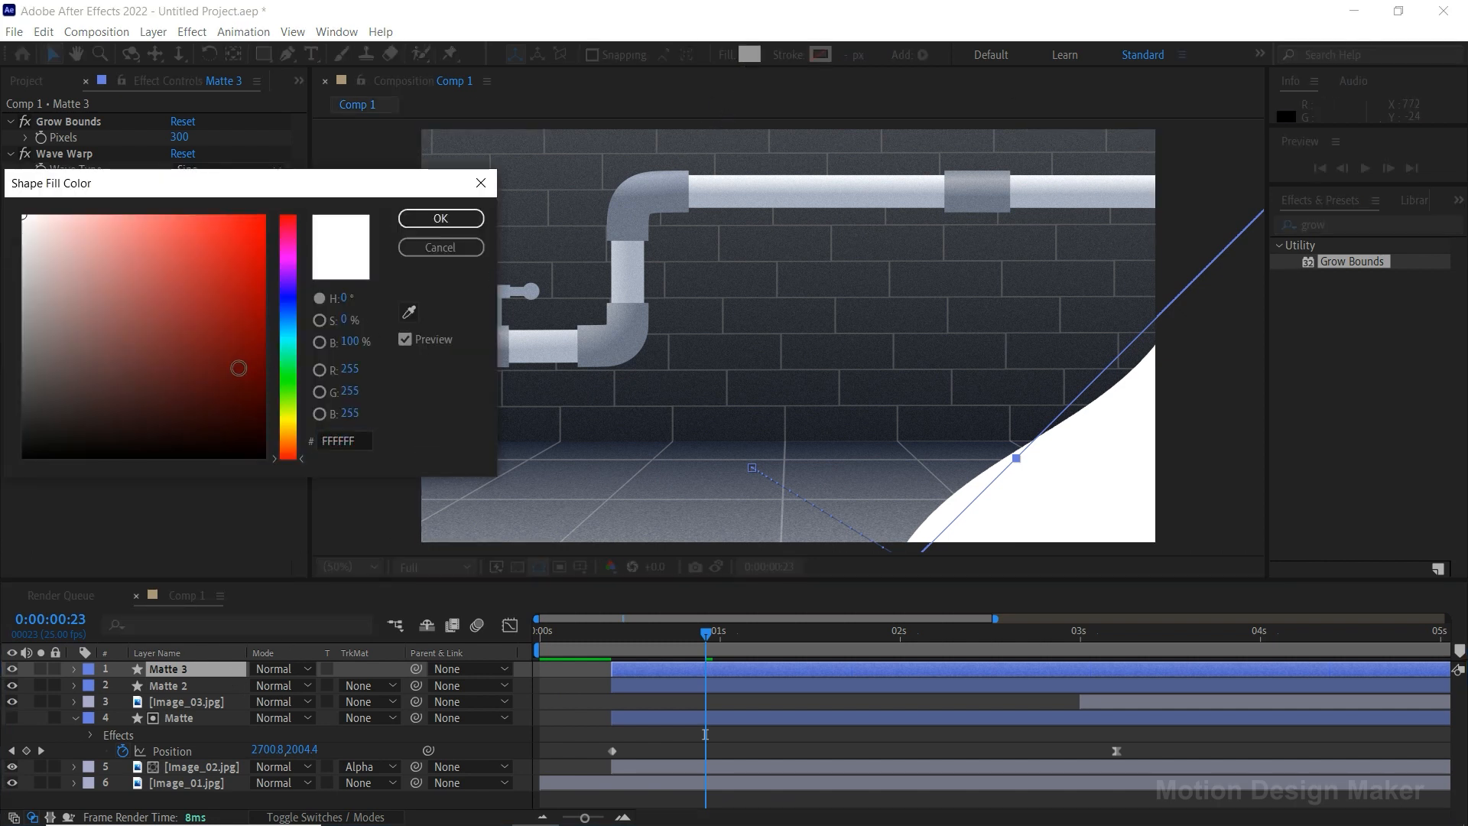
pyautogui.click(440, 218)
# Set the Matte 2 layer's scale to 301% so its white edge extends past the red shape.
pyautogui.moveTo(709, 639); pyautogui.dragTo(771, 636)
pyautogui.click(772, 703)
pyautogui.click(775, 686)
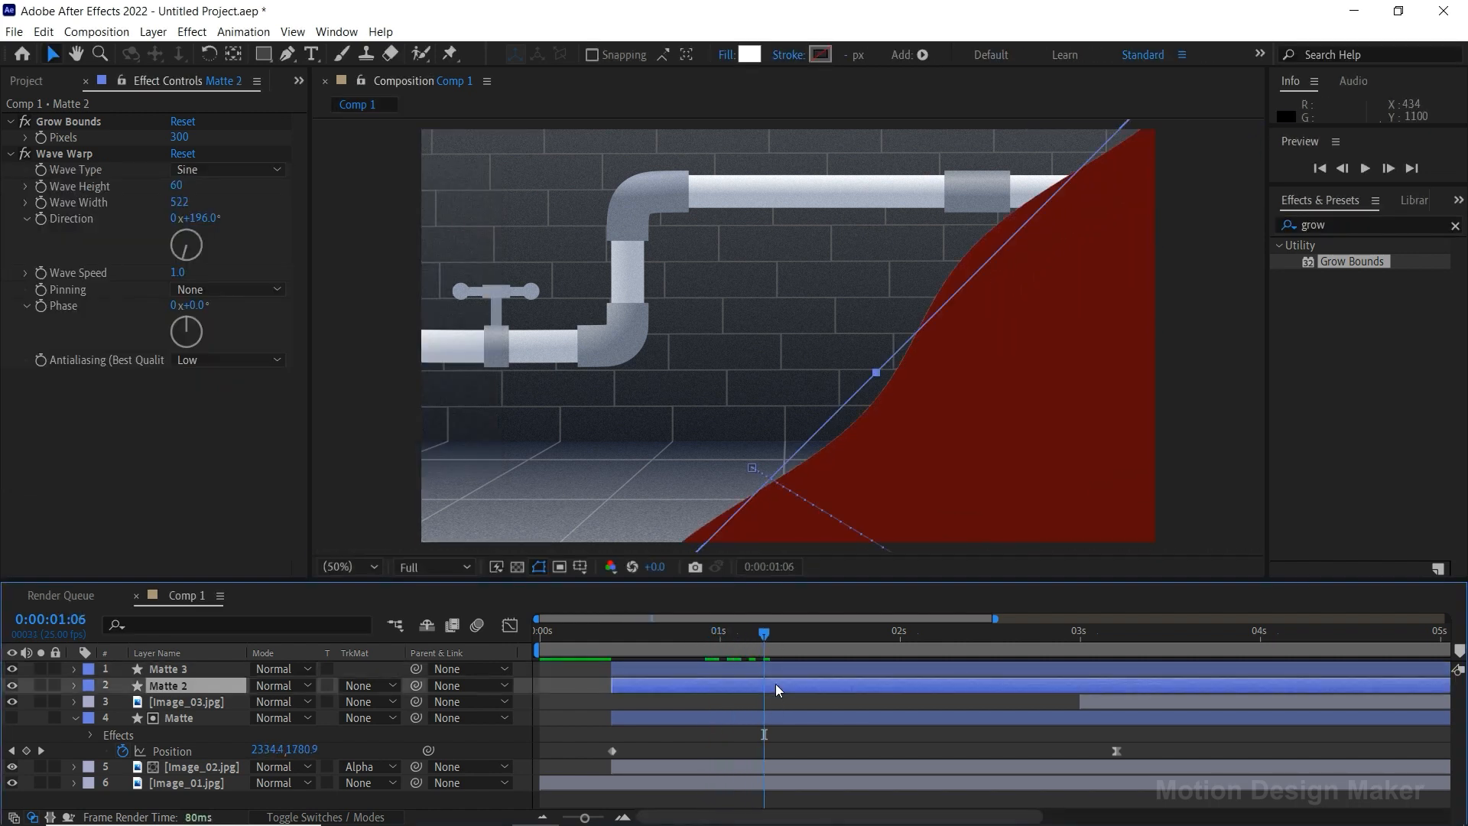
pyautogui.press('s')
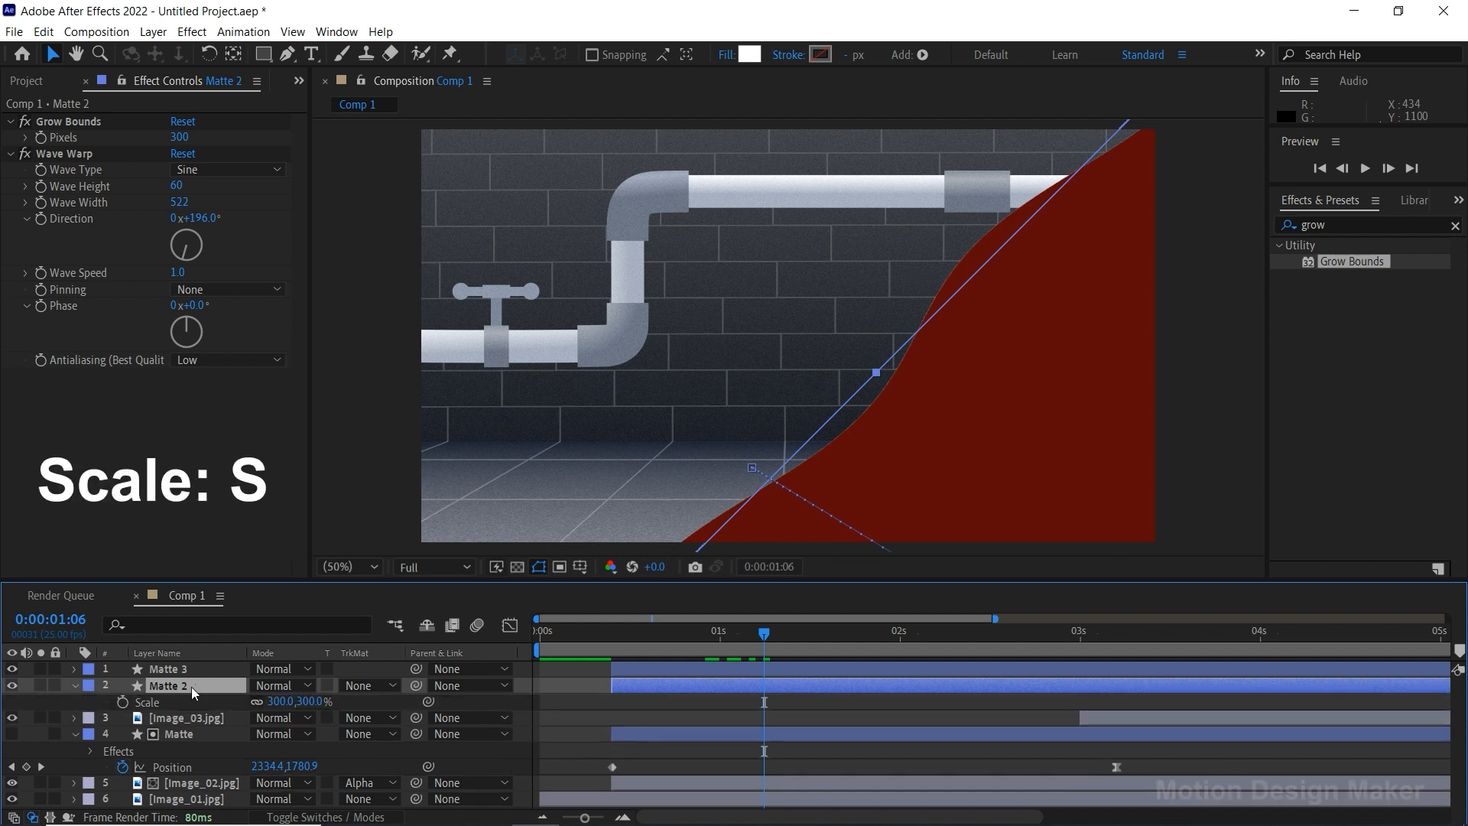
pyautogui.write('301')
pyautogui.press('Return')
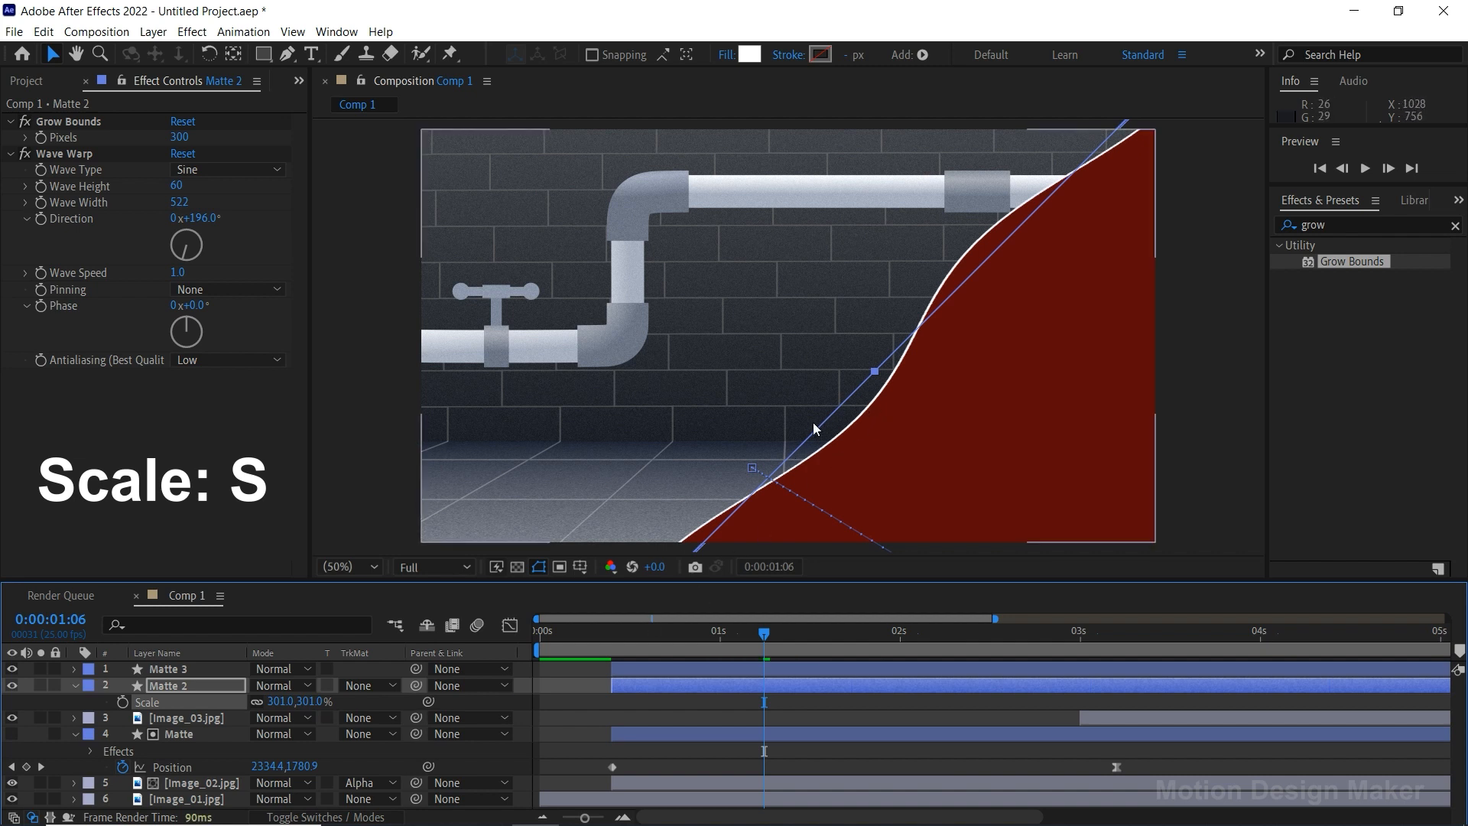
# Set Matte 2's track matte to Alpha Inverted Matte "Matte 3" and collapse the layer's properties.
pyautogui.click(393, 685)
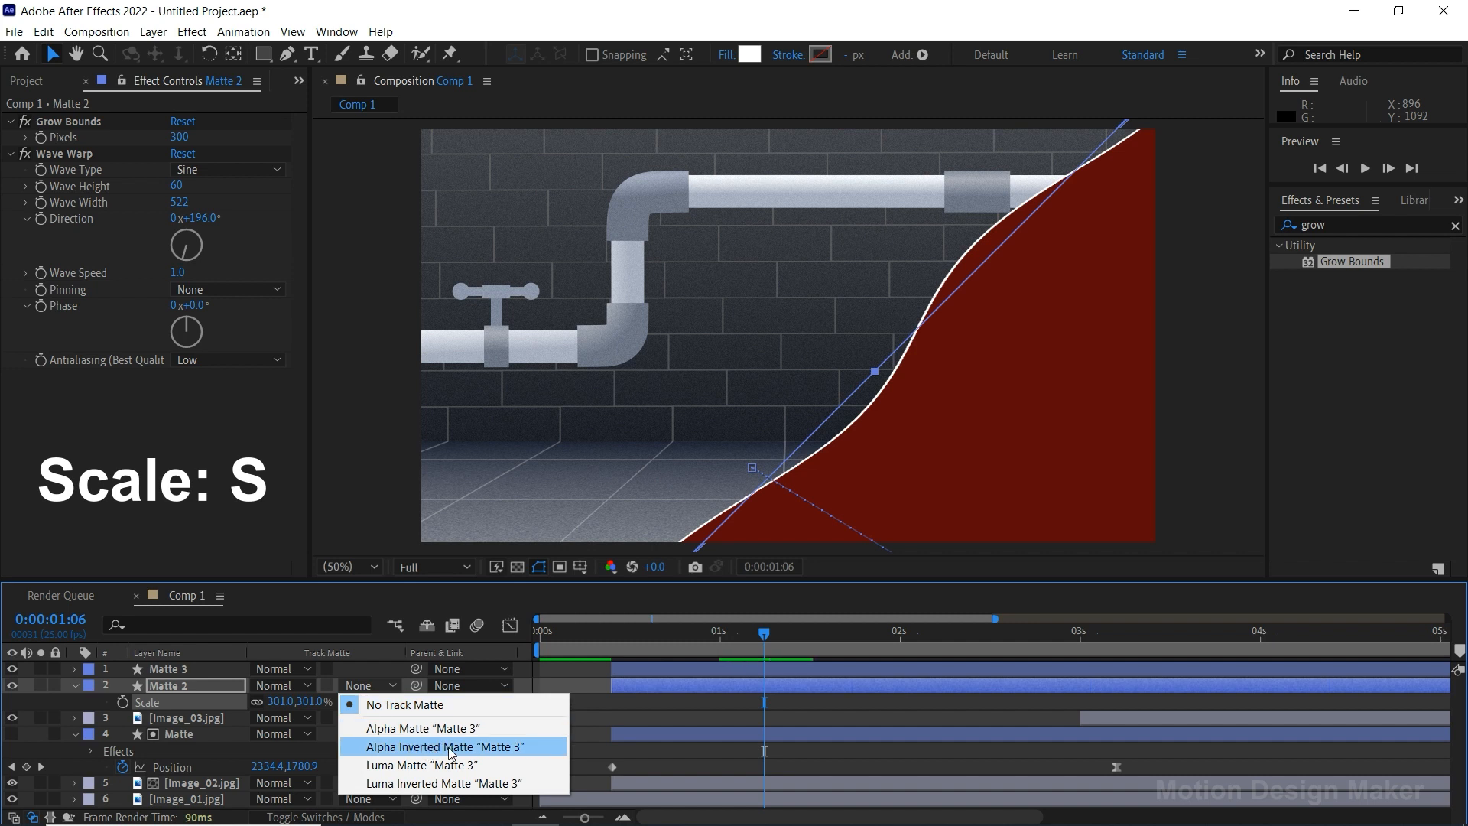
pyautogui.click(451, 748)
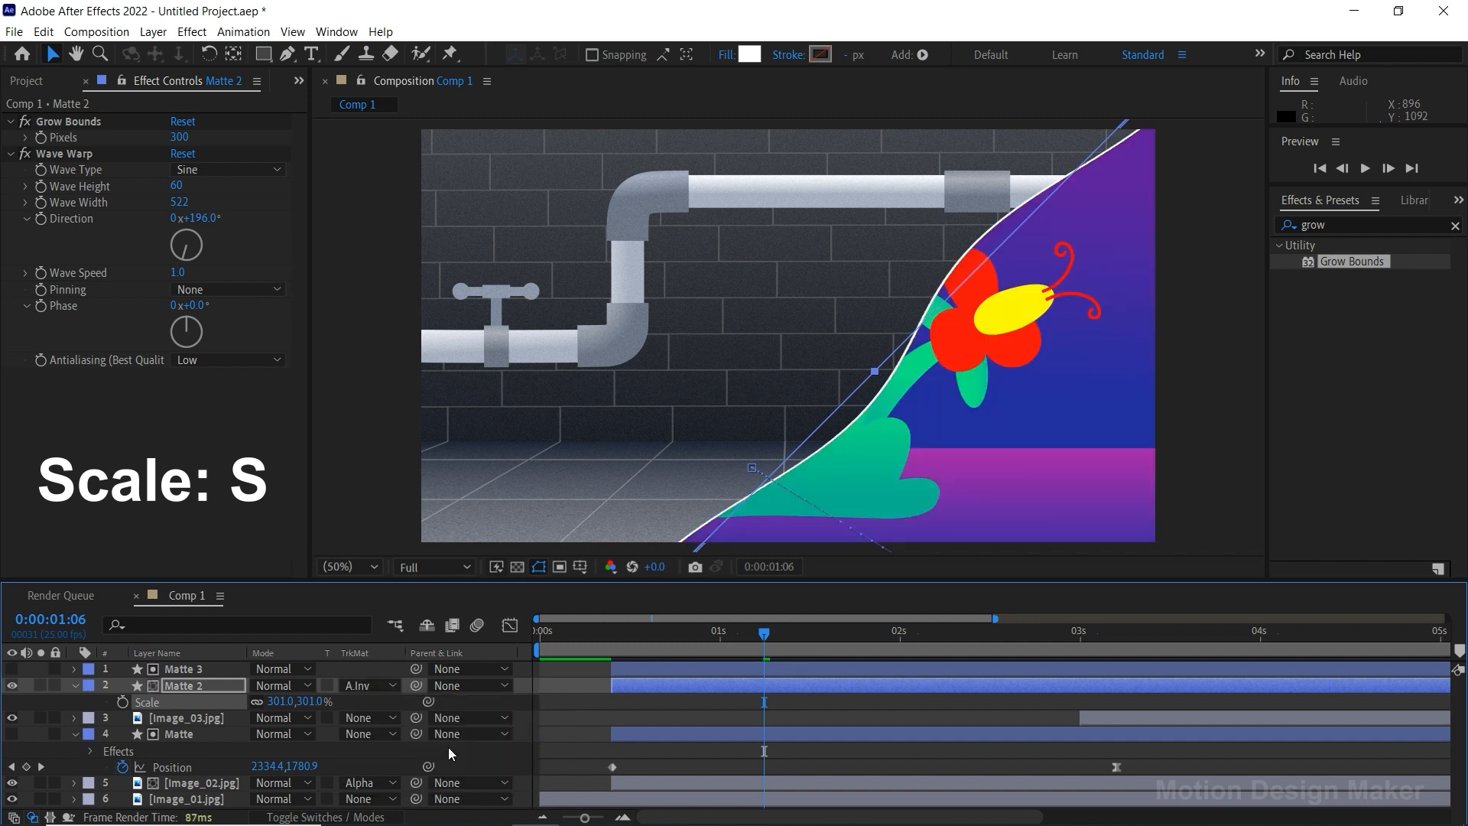
pyautogui.click(77, 686)
# Pre-compose Matte 3 and Matte 2 as "Line" and place it directly below Image_03.jpg.
pyautogui.click(176, 668)
pyautogui.keyDown('shift'); pyautogui.click(196, 685); pyautogui.keyUp('shift')
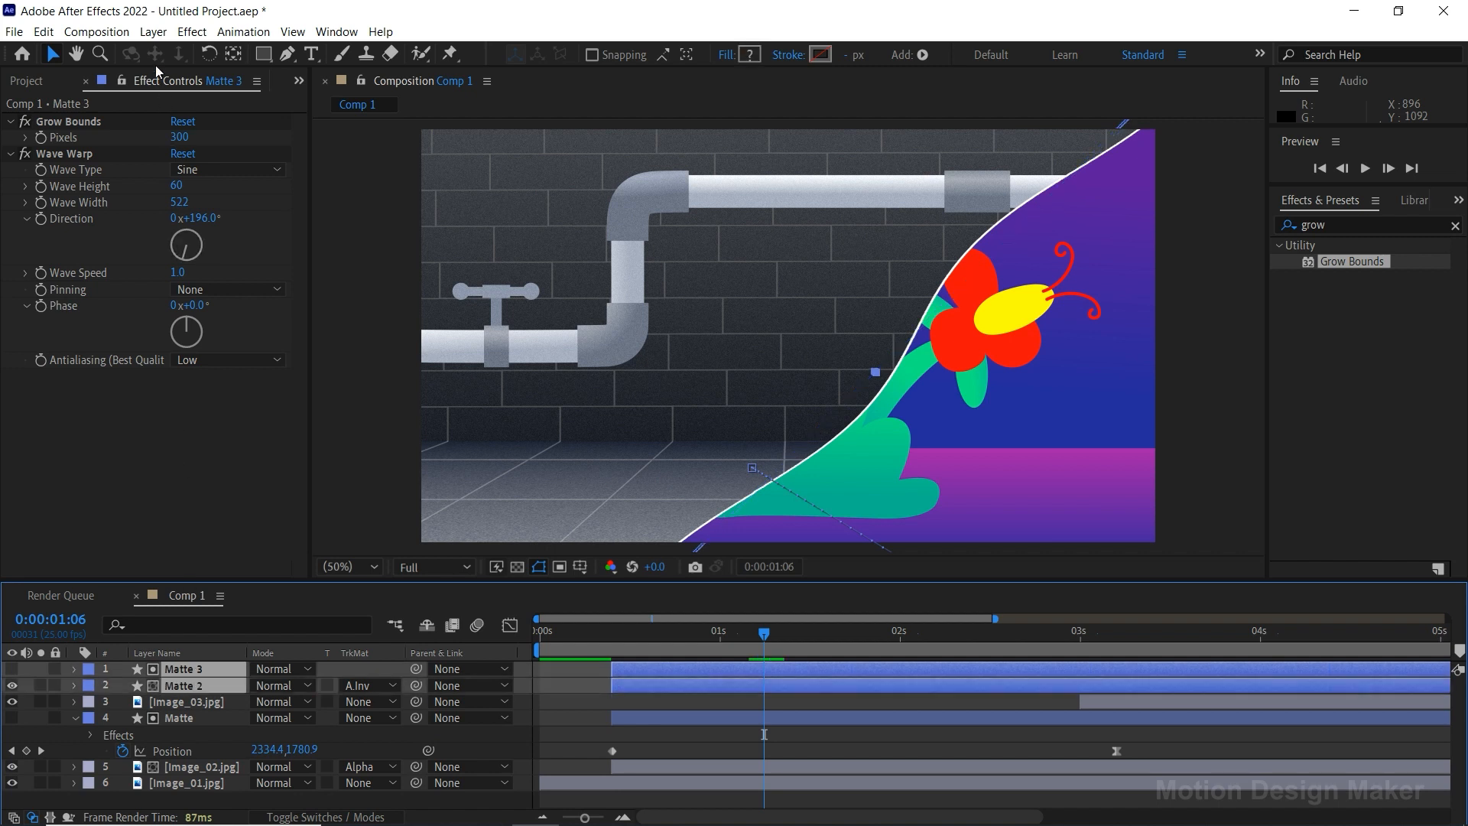
pyautogui.click(157, 34)
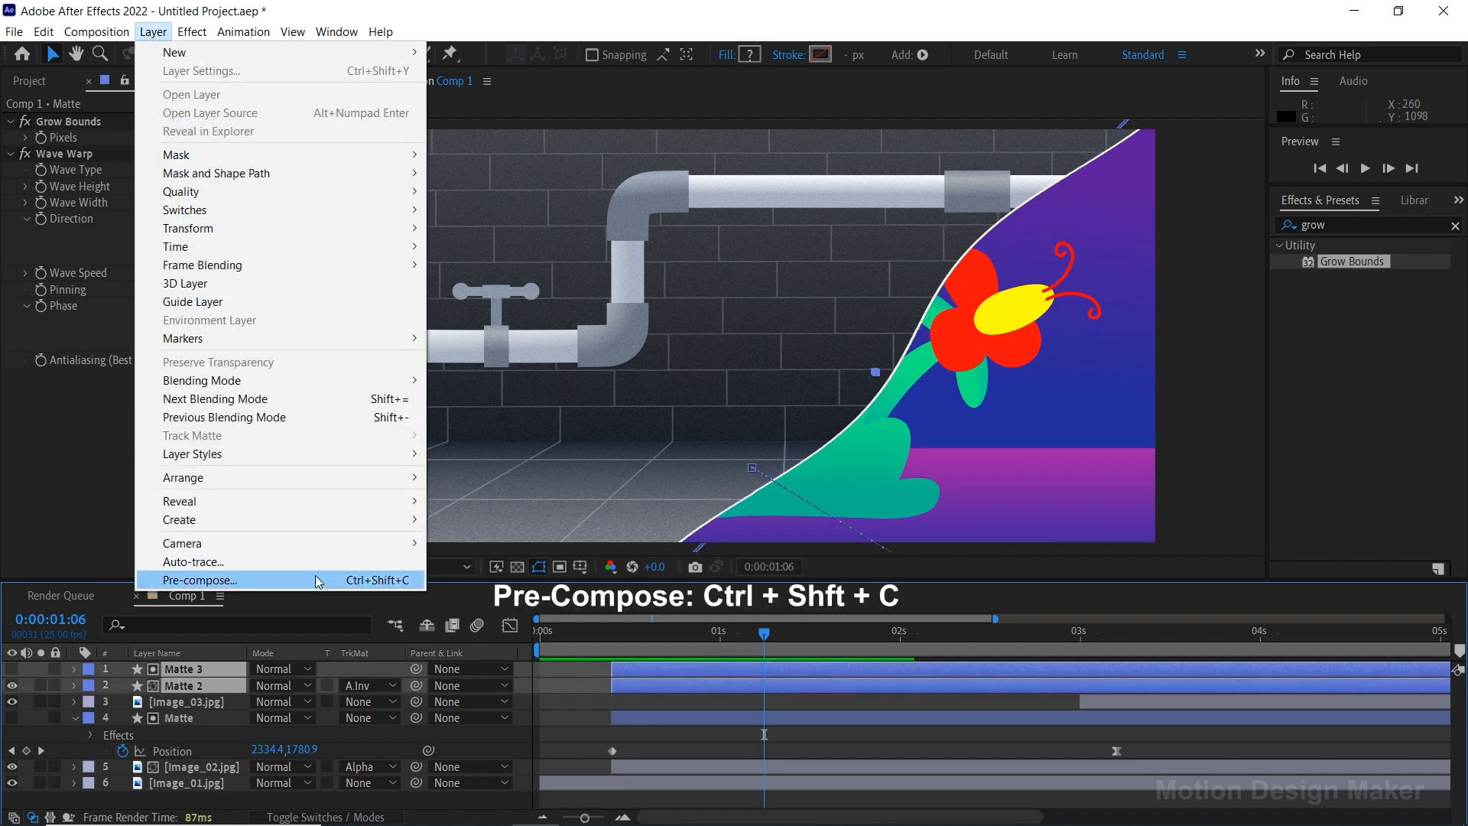
pyautogui.click(200, 580)
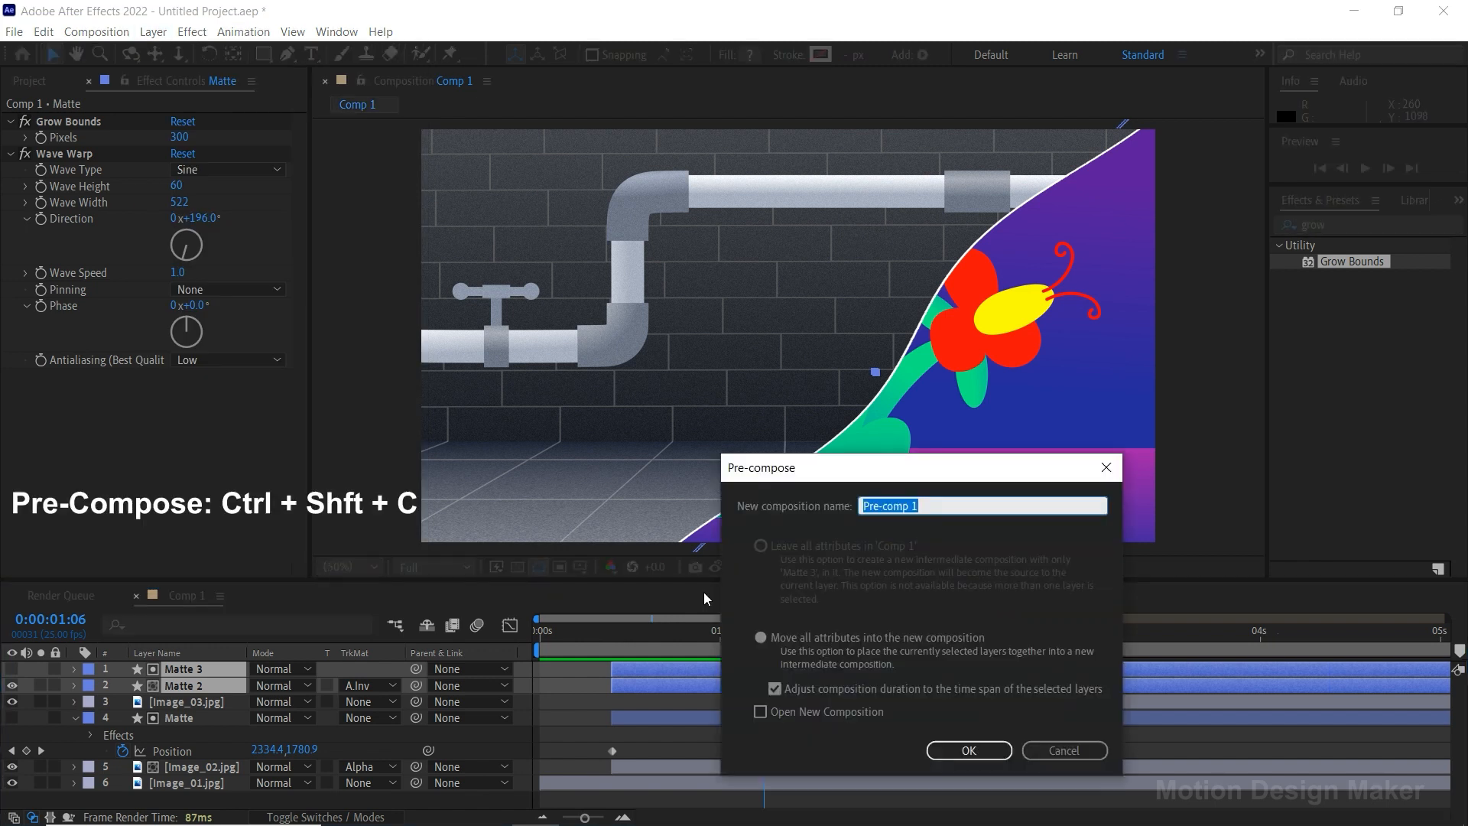
pyautogui.write('Line')
pyautogui.click(997, 752)
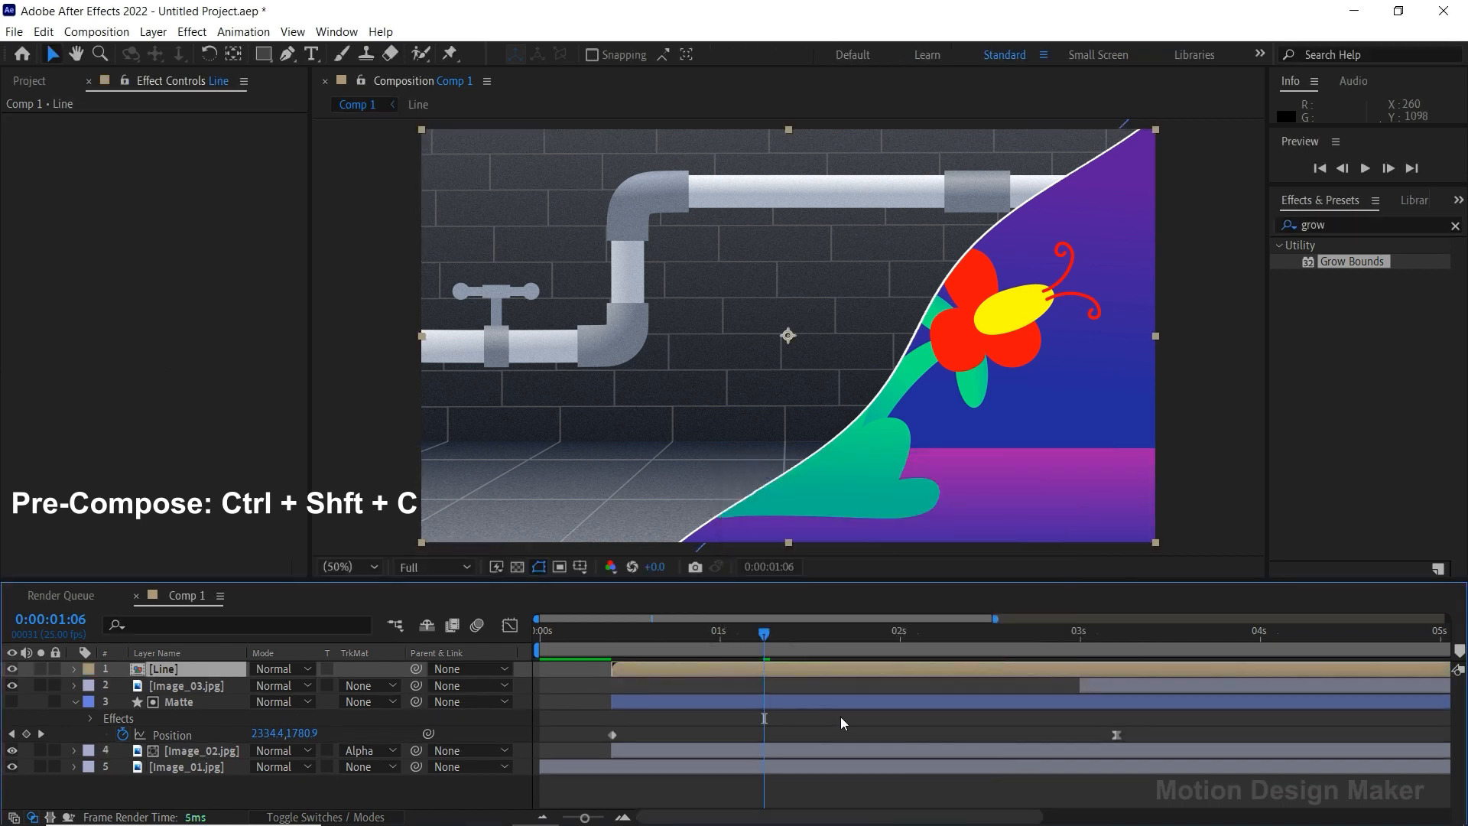
pyautogui.moveTo(648, 640); pyautogui.dragTo(614, 641)
pyautogui.moveTo(189, 668); pyautogui.dragTo(195, 700)
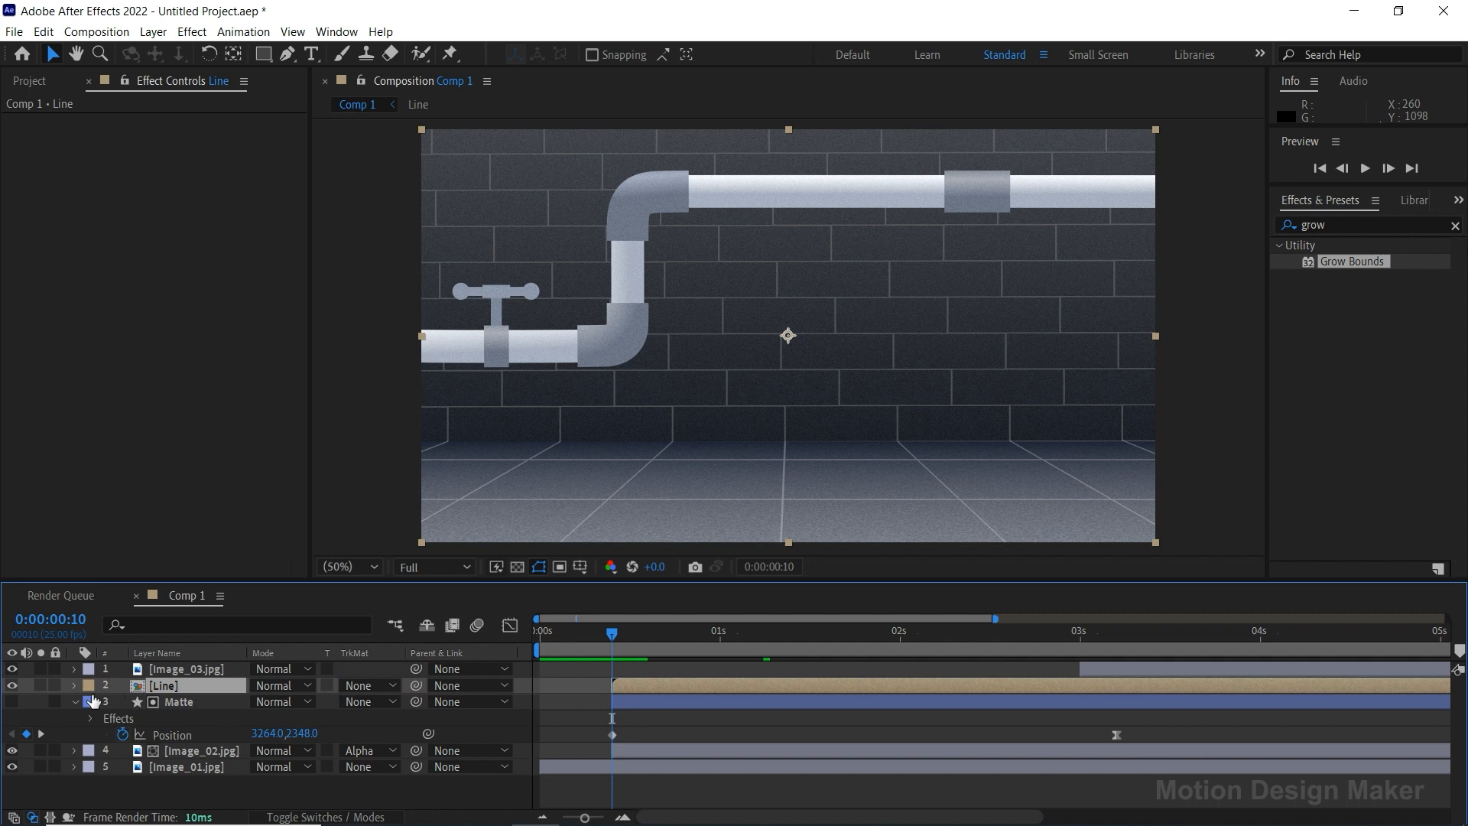
# Set the label color of the Line, Matte and Image_02.jpg layers to Red.
pyautogui.click(75, 701)
pyautogui.keyDown('shift'); pyautogui.click(152, 702); pyautogui.keyUp('shift')
pyautogui.keyDown('shift'); pyautogui.click(182, 718); pyautogui.keyUp('shift')
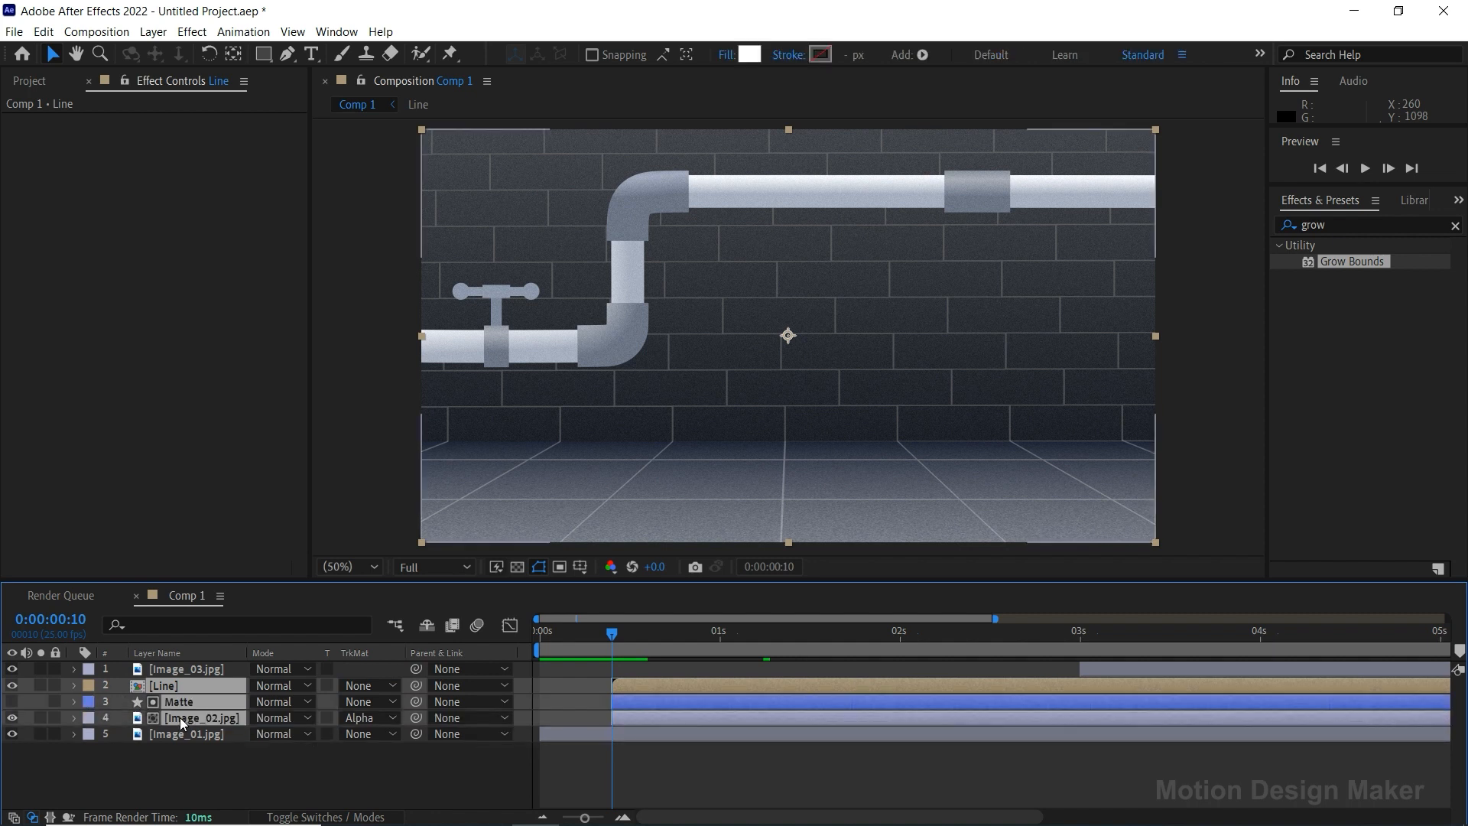
pyautogui.click(89, 685)
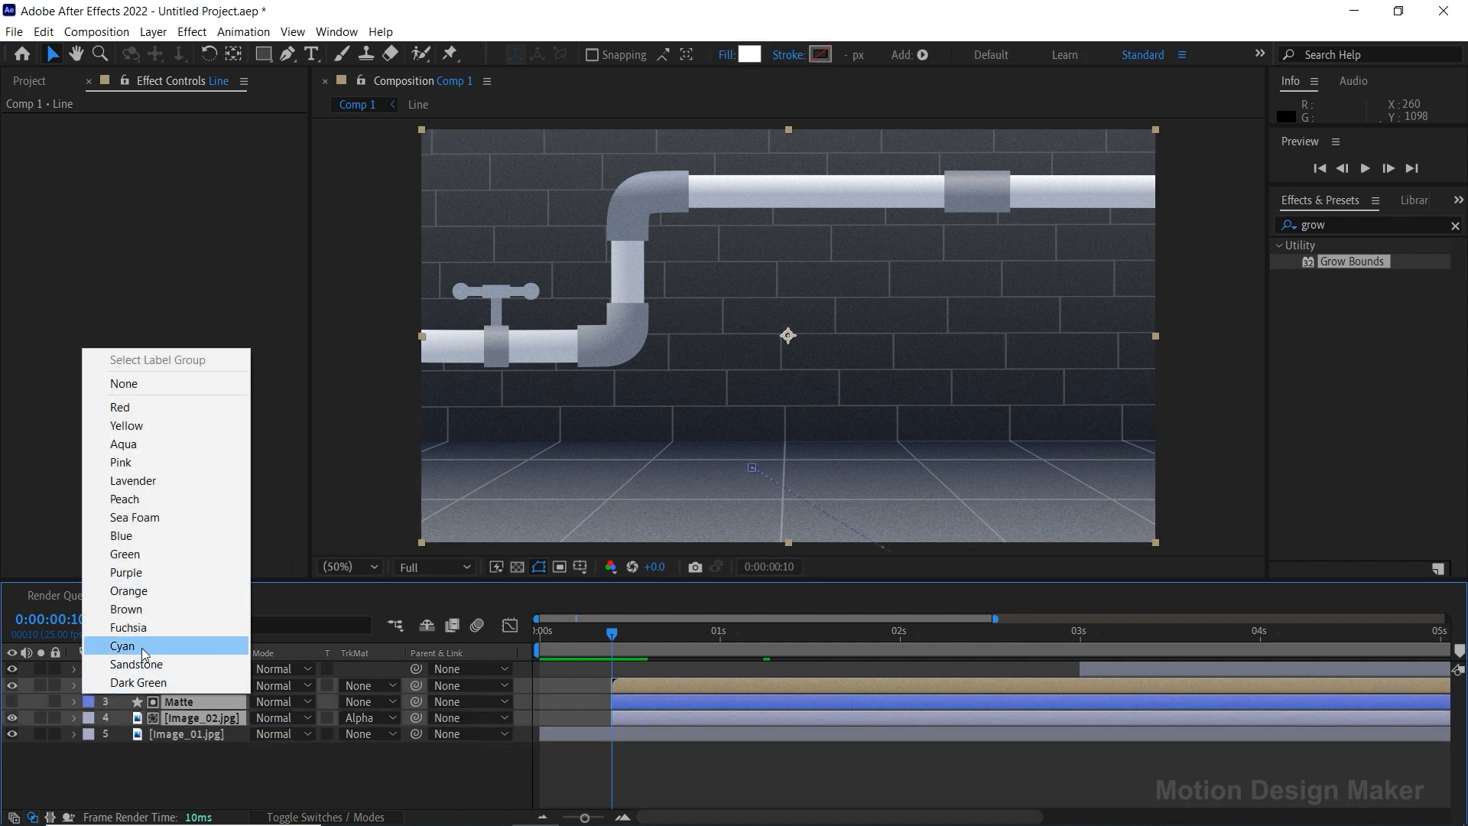
pyautogui.click(177, 407)
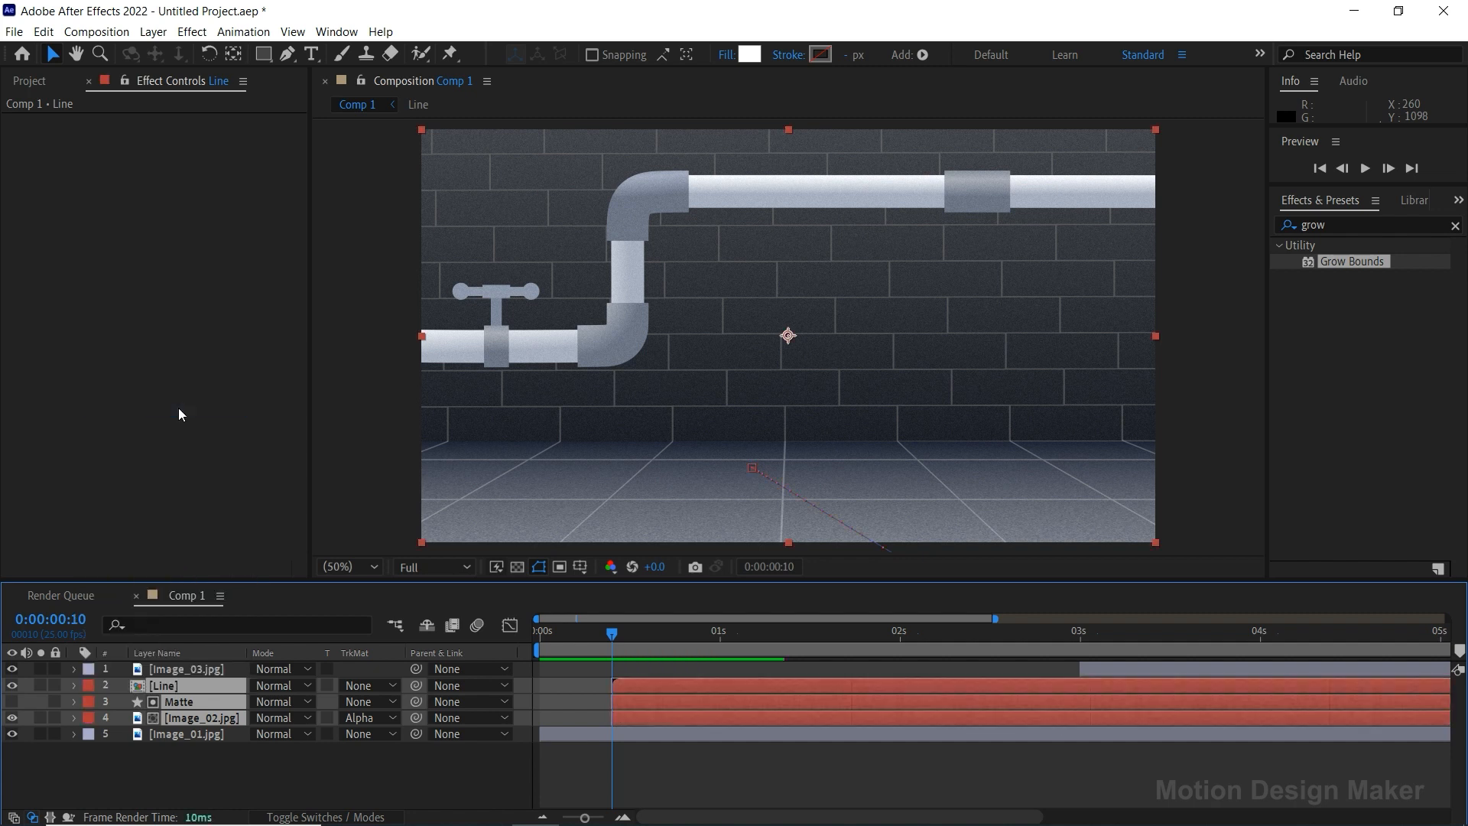
pyautogui.click(241, 774)
# Duplicate the Line and Matte layers together and move the copies above Image_03.jpg.
pyautogui.click(187, 687)
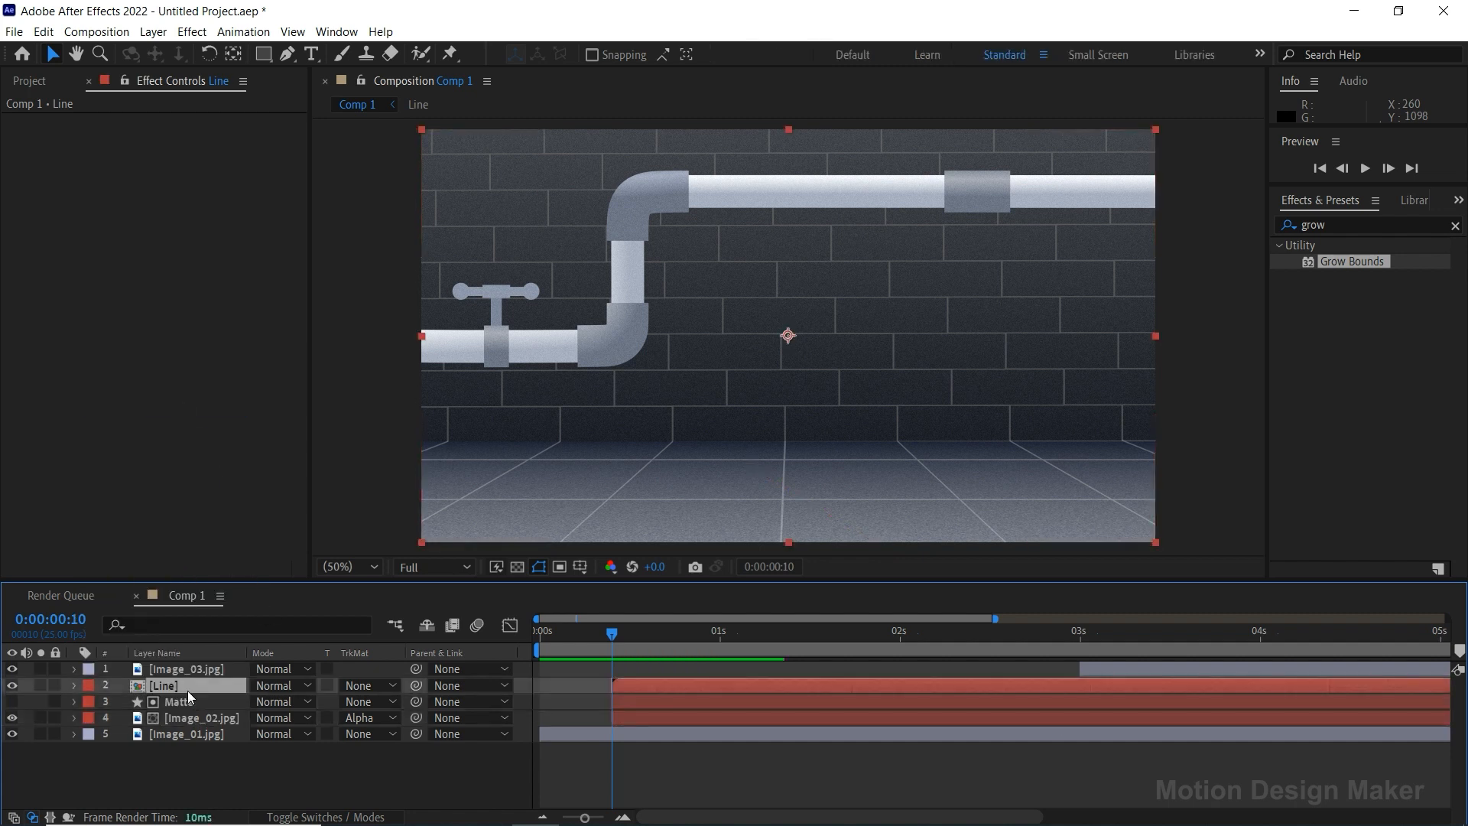
pyautogui.keyDown('shift'); pyautogui.click(191, 701); pyautogui.keyUp('shift')
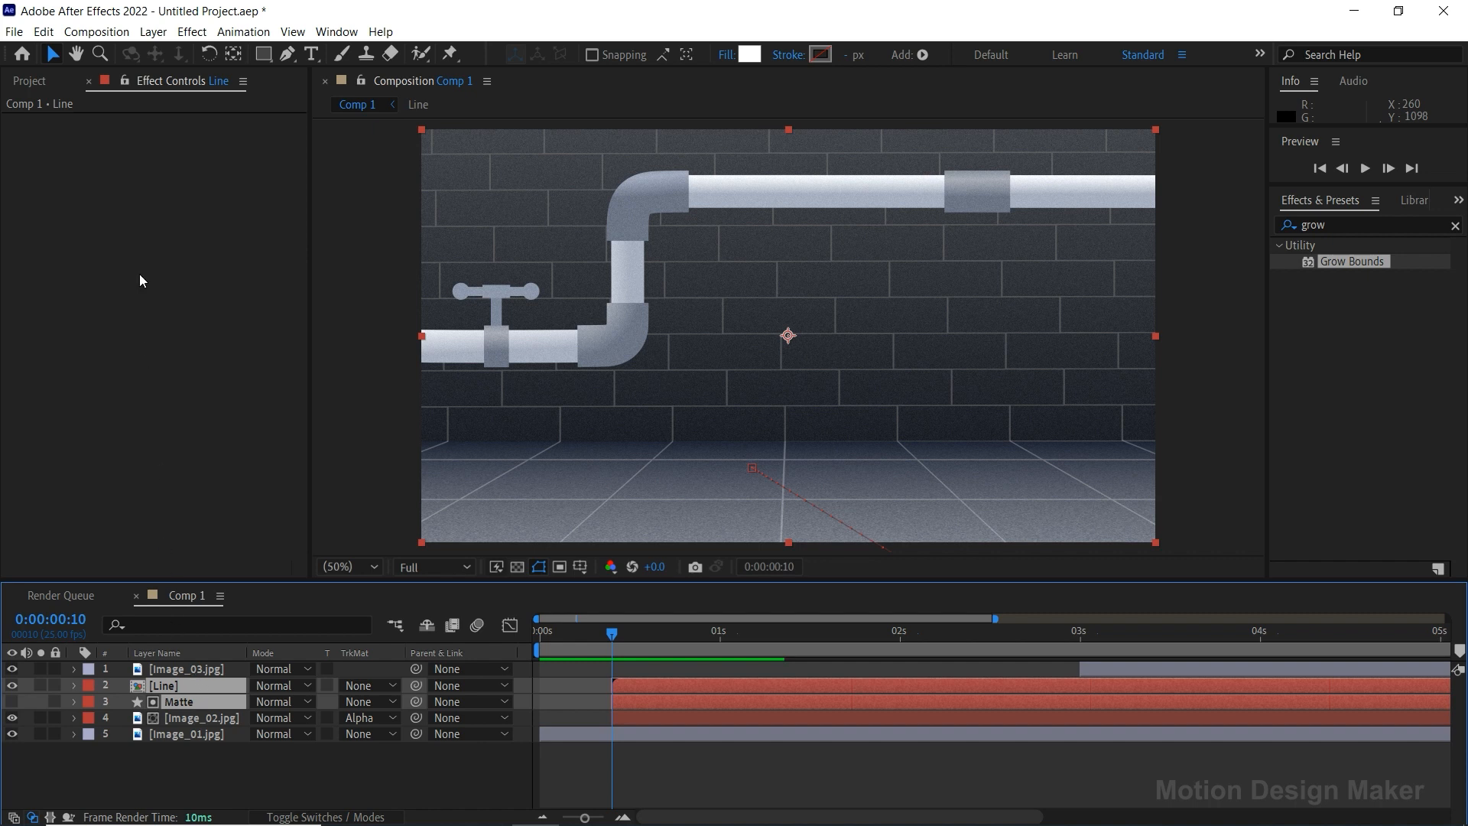
pyautogui.click(44, 31)
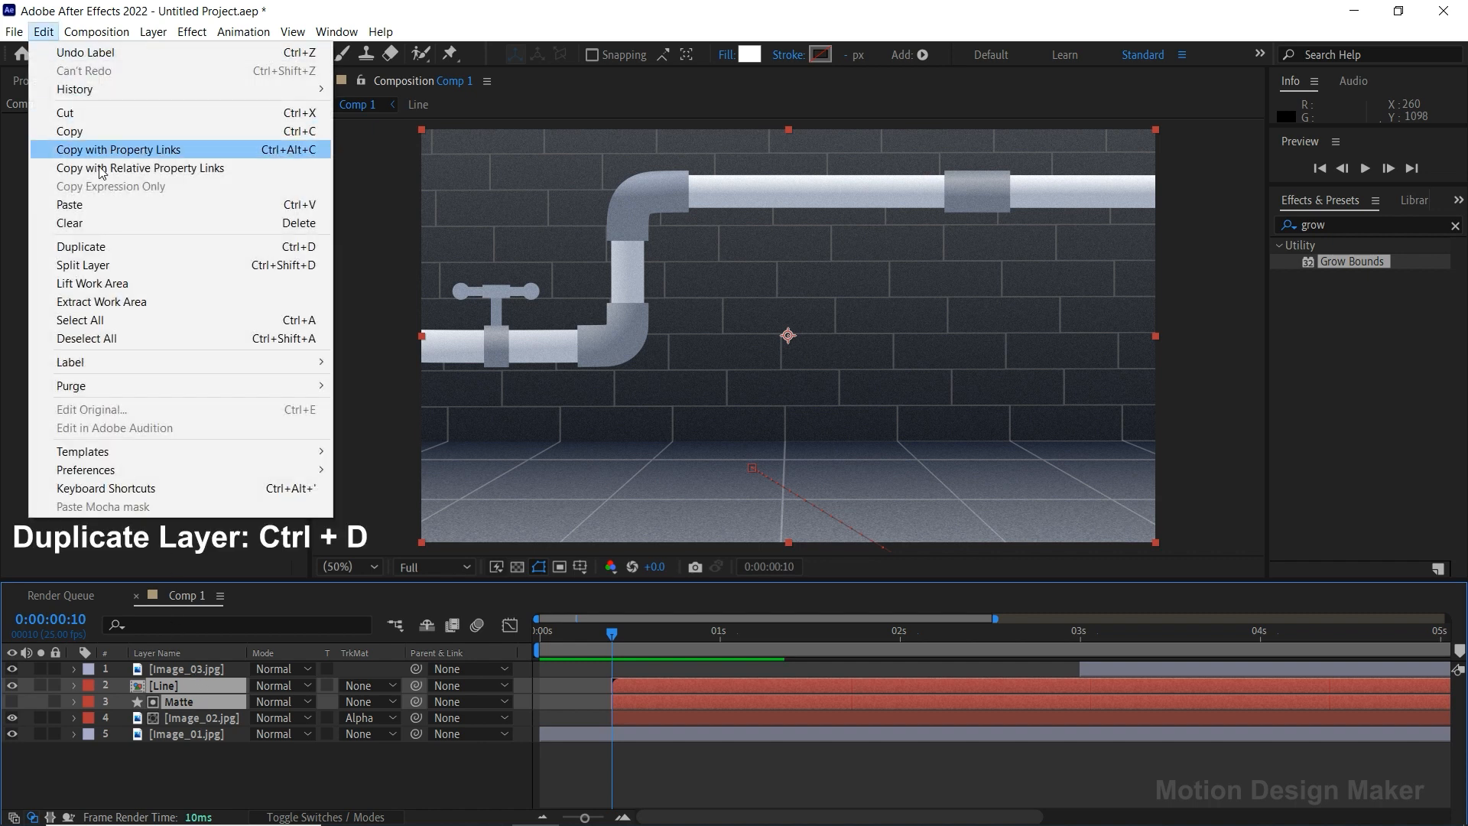
pyautogui.click(127, 249)
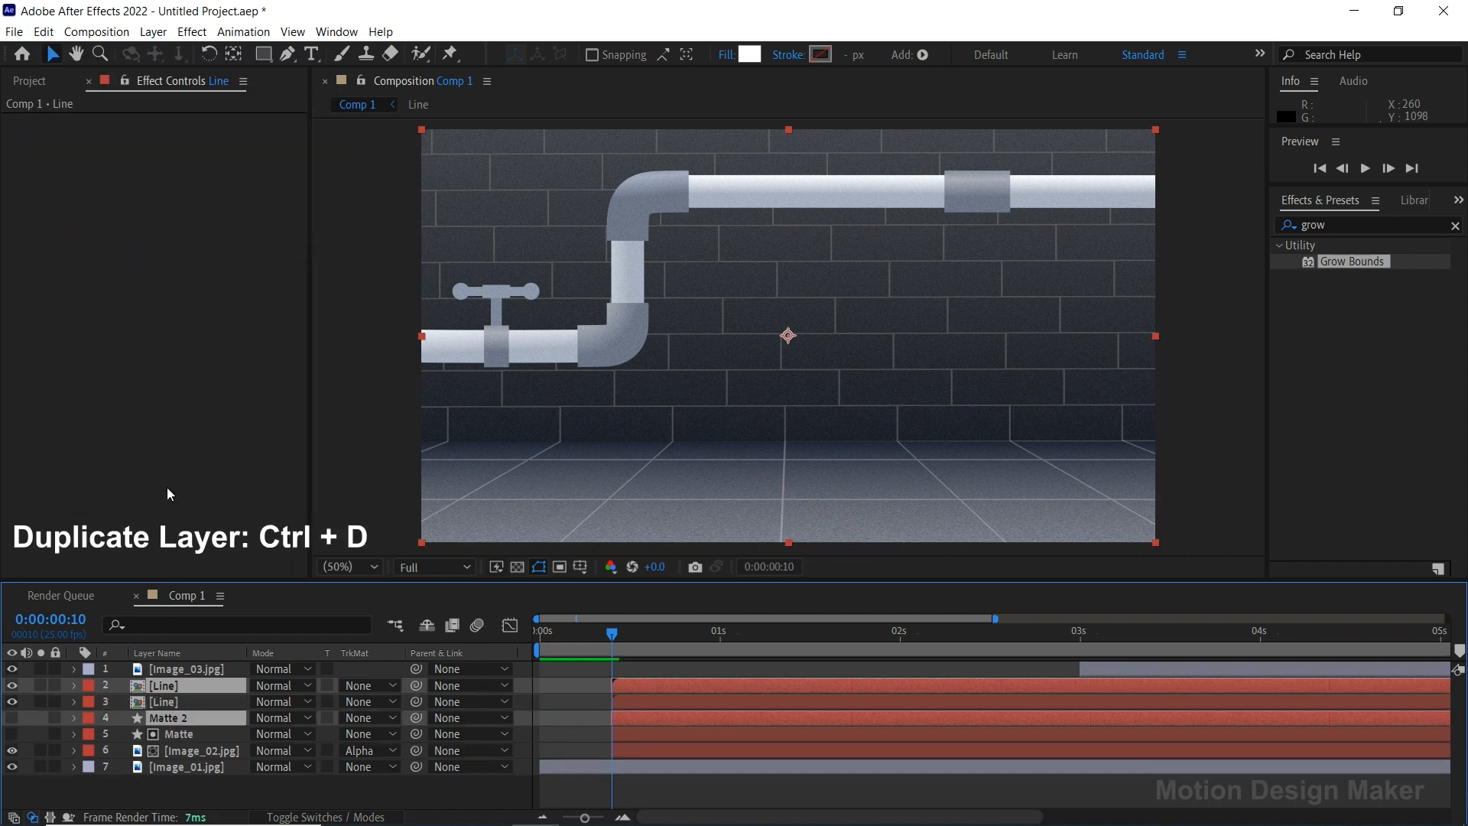
pyautogui.moveTo(185, 678); pyautogui.dragTo(190, 662)
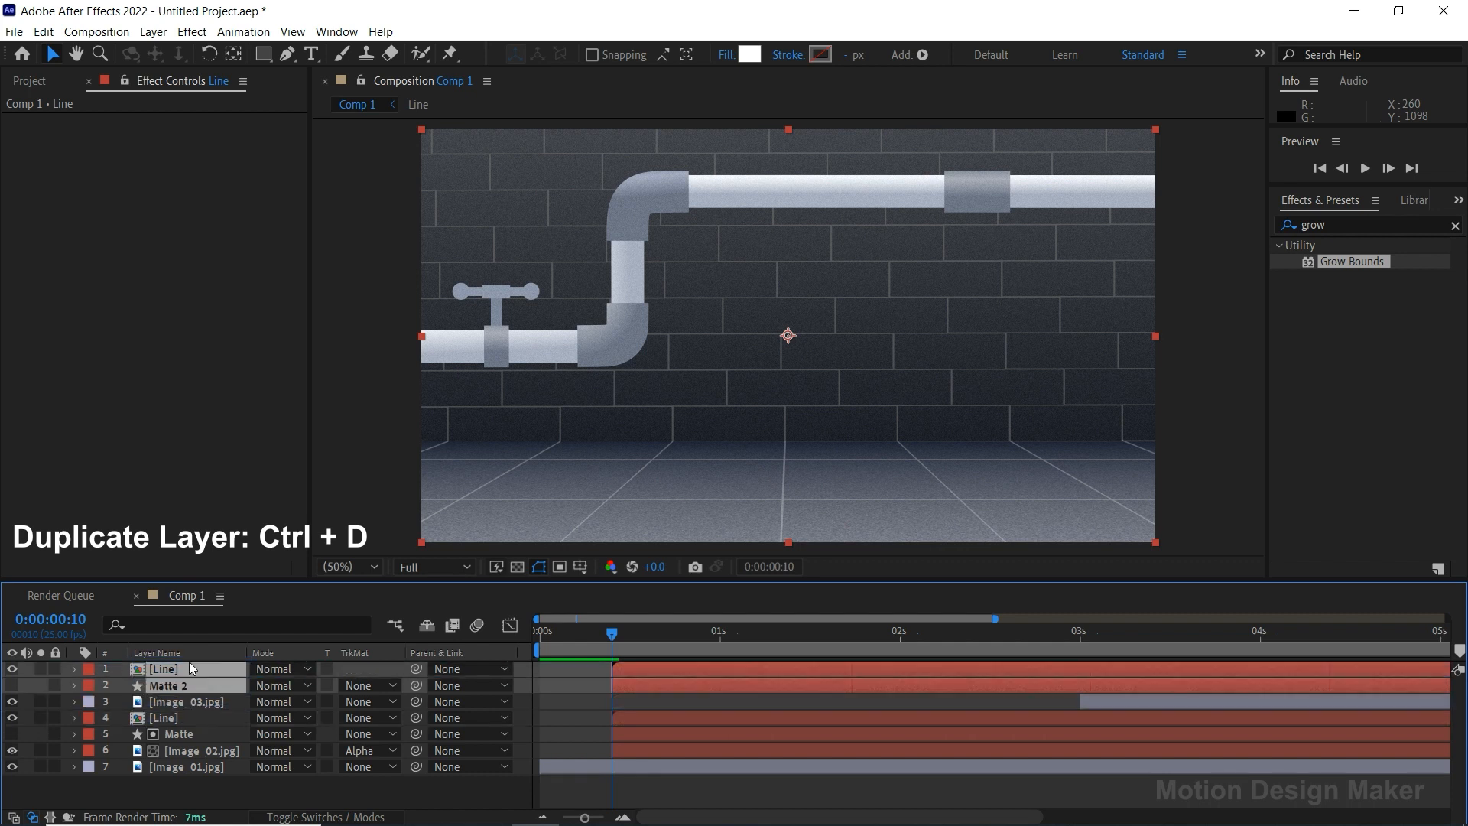
# Shift the duplicated Line and Matte 2 layers to start at 0:00:03:00, aligned with Image_03.jpg, and scrub to 0:00:03:10.
pyautogui.click(1078, 639)
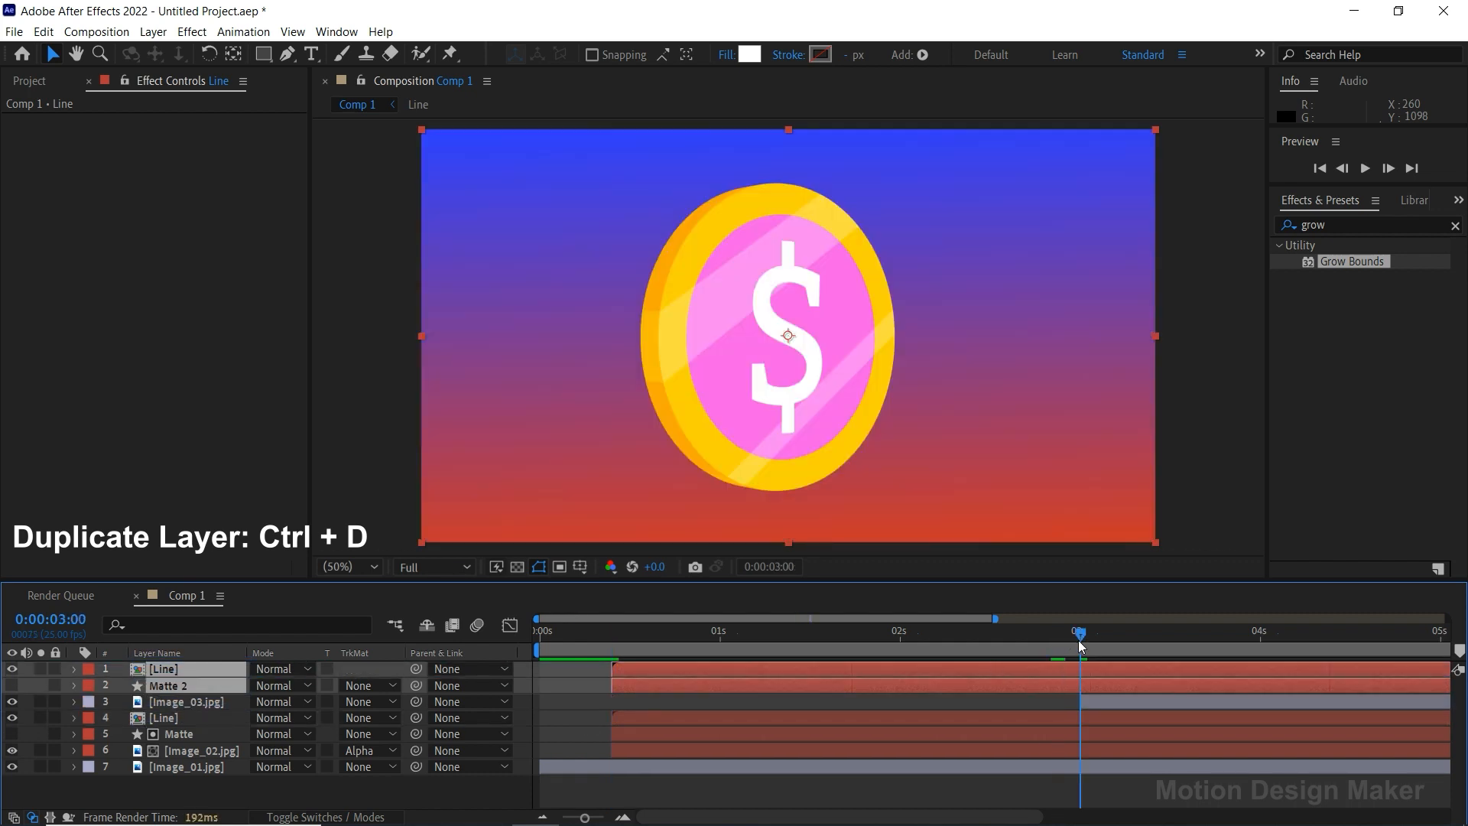
pyautogui.moveTo(645, 676); pyautogui.dragTo(1102, 695)
pyautogui.moveTo(1090, 634); pyautogui.dragTo(1150, 645)
# Make Matte 2 visible and set Image_03.jpg's track matte to Alpha Matte "Matte 2".
pyautogui.click(1130, 690)
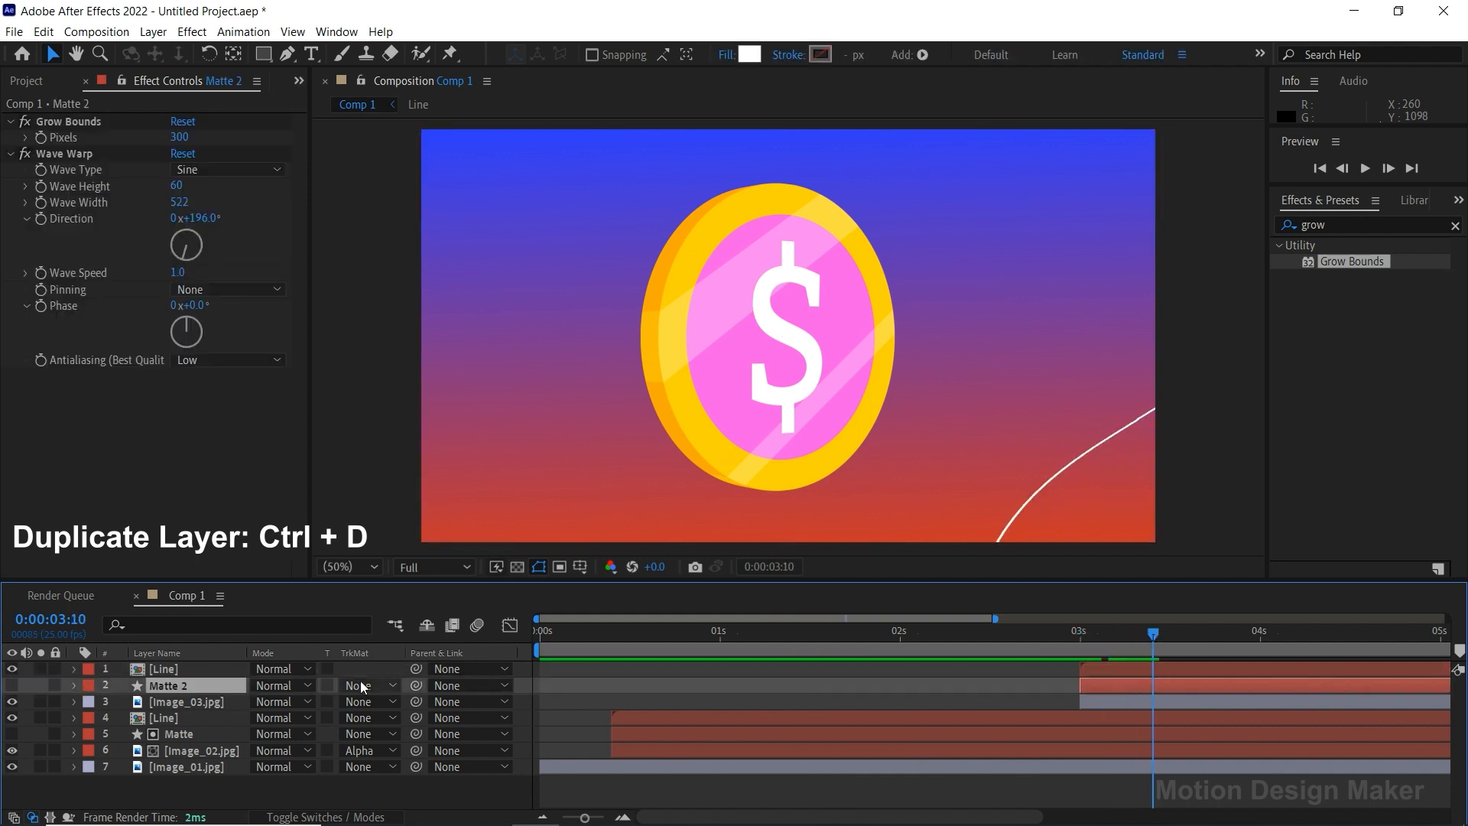
pyautogui.click(11, 685)
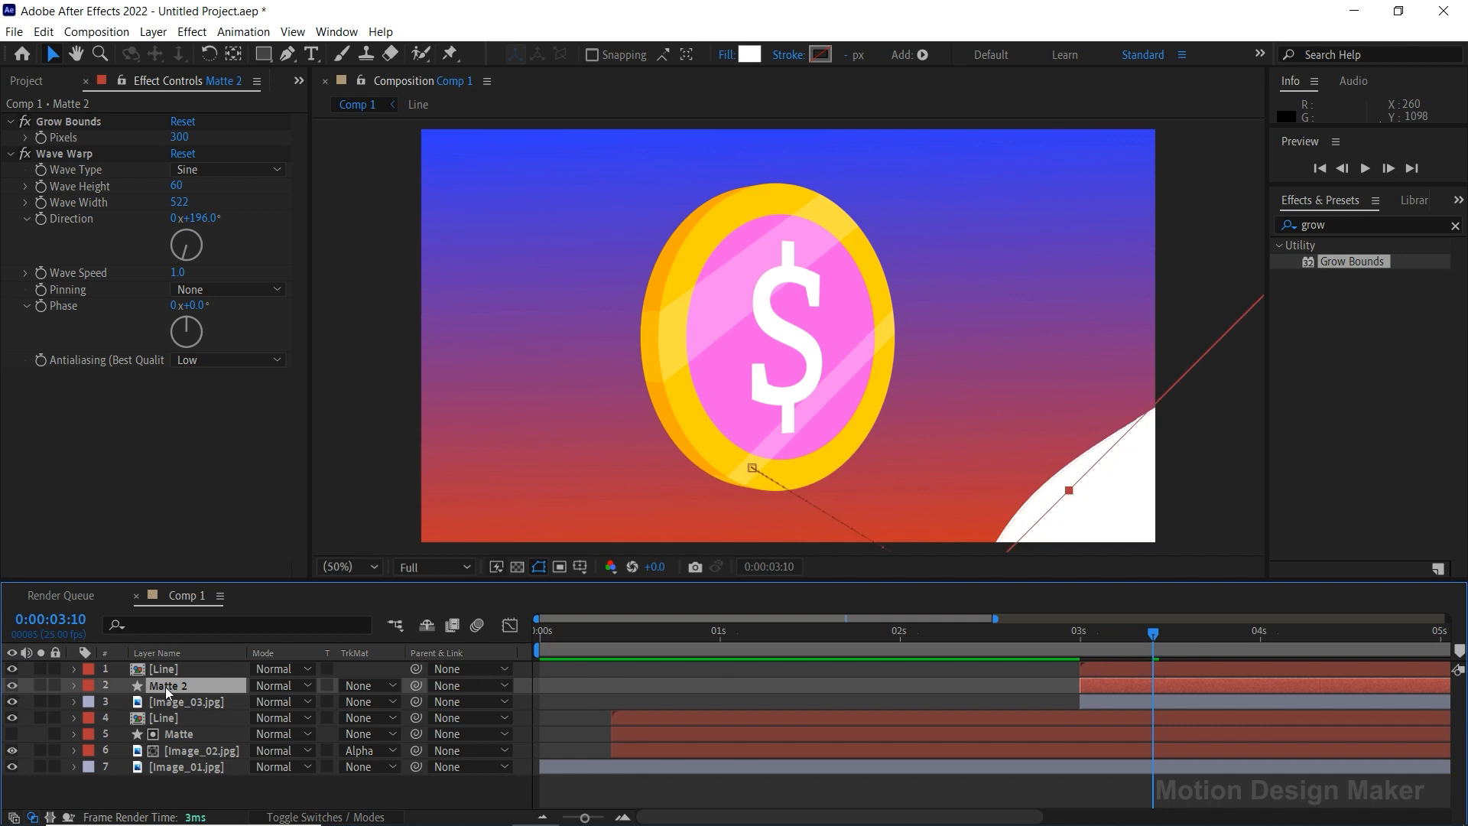
pyautogui.click(185, 702)
pyautogui.click(367, 702)
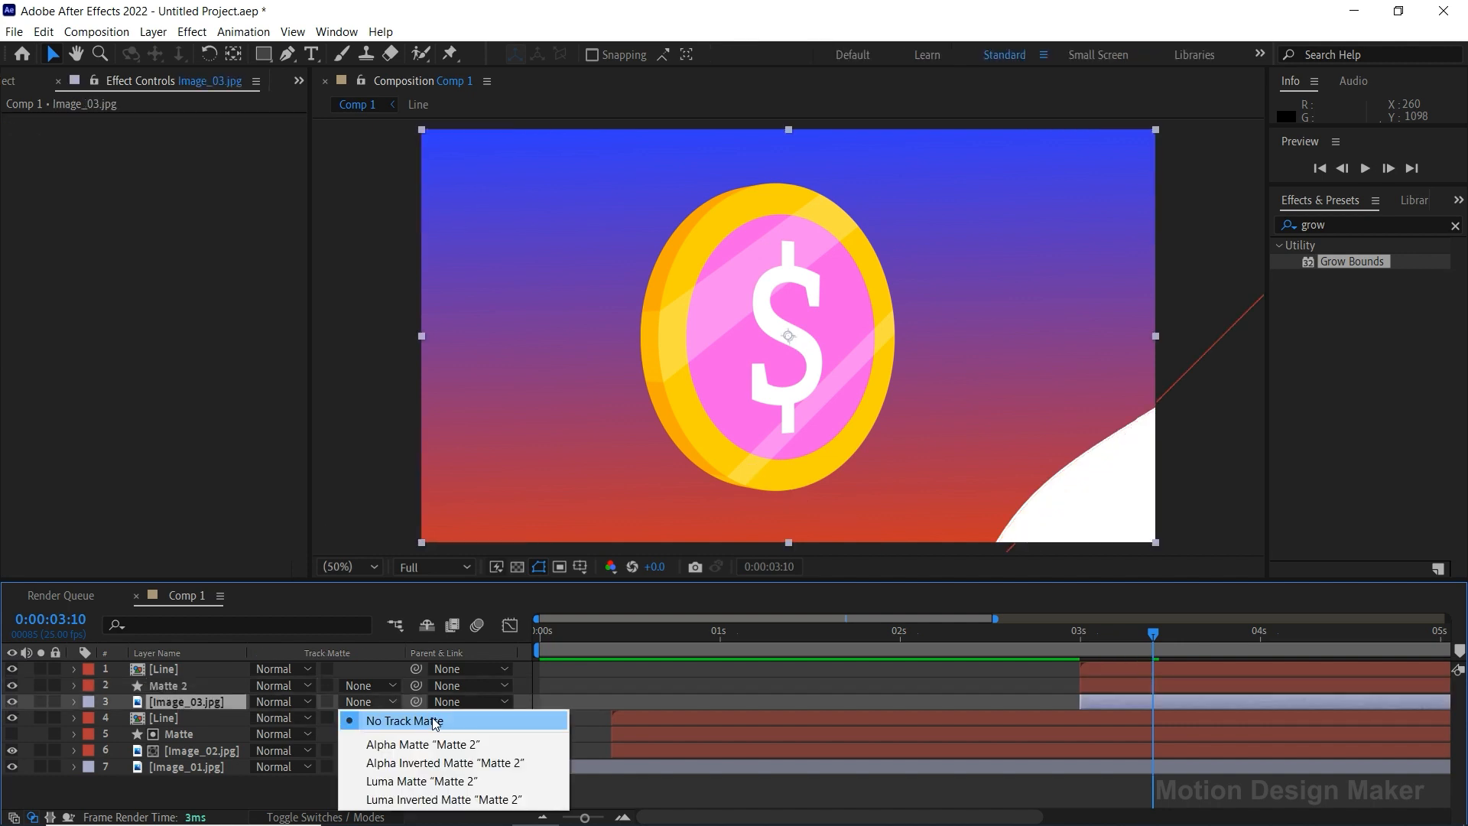
pyautogui.click(454, 745)
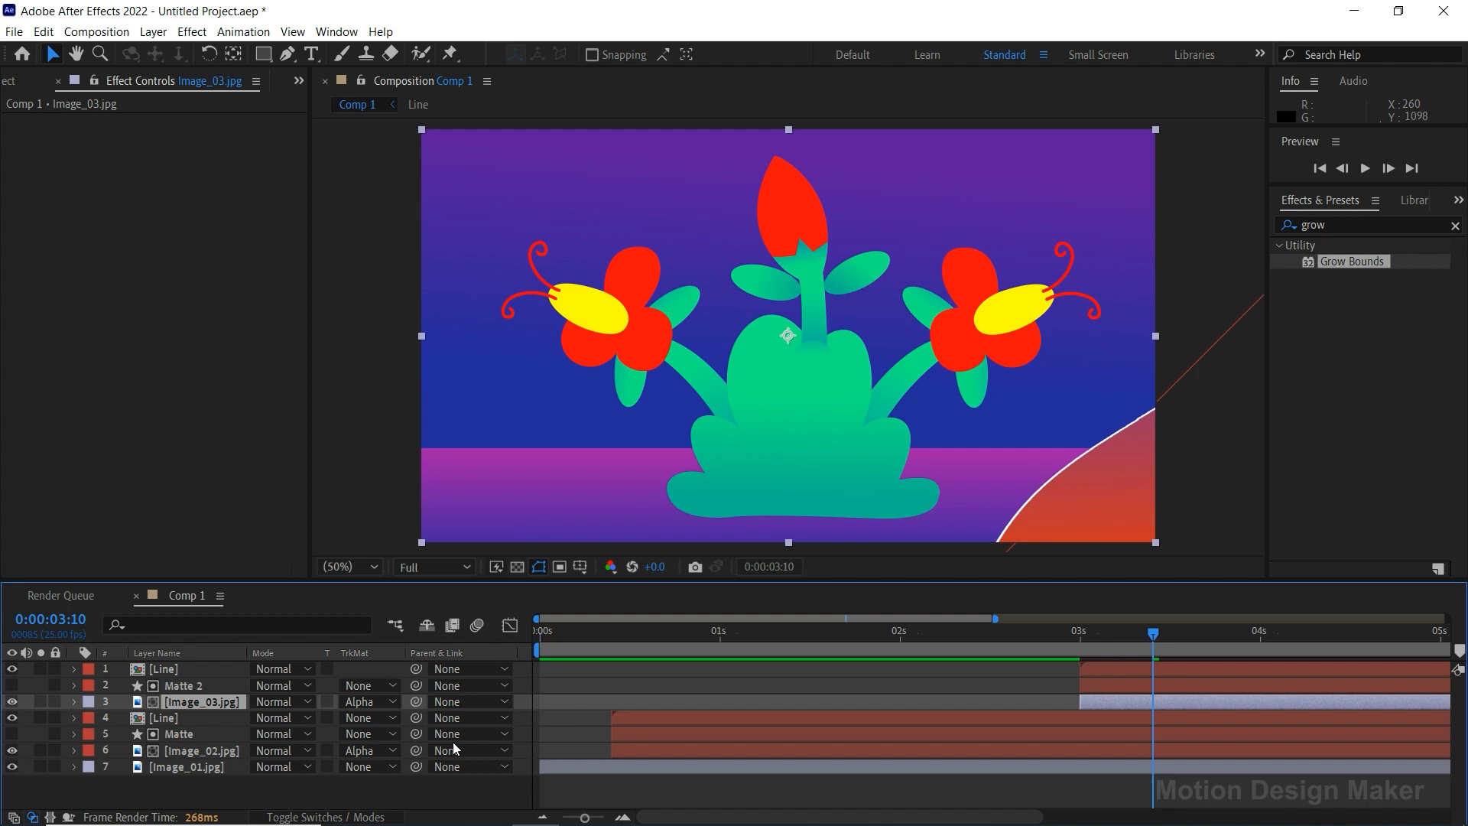
# Set the label color of the top Line, Matte 2 and Image_03.jpg layers to Green and deselect them.
pyautogui.click(1095, 668)
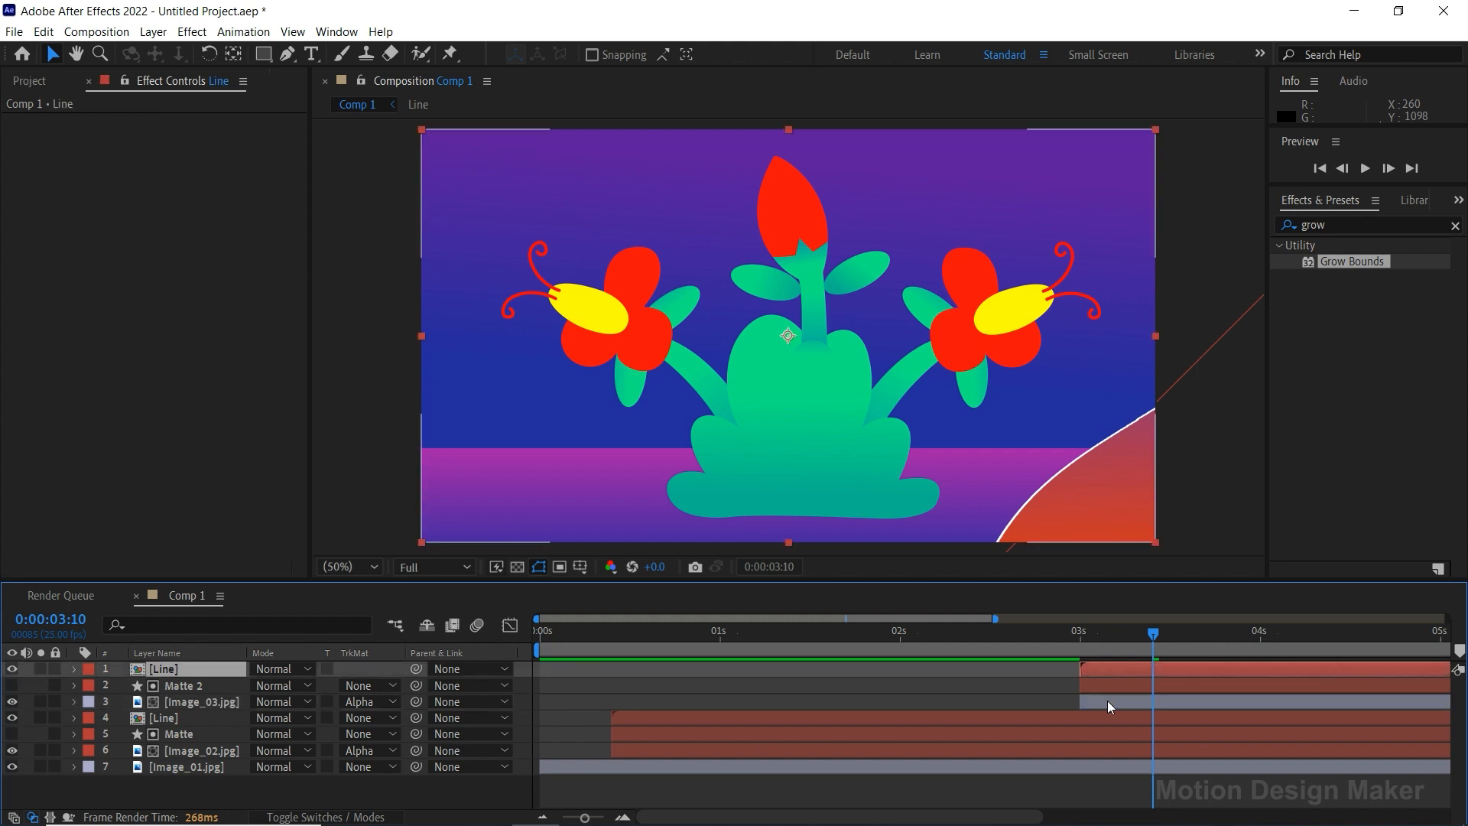
pyautogui.keyDown('shift'); pyautogui.click(1107, 701); pyautogui.keyUp('shift')
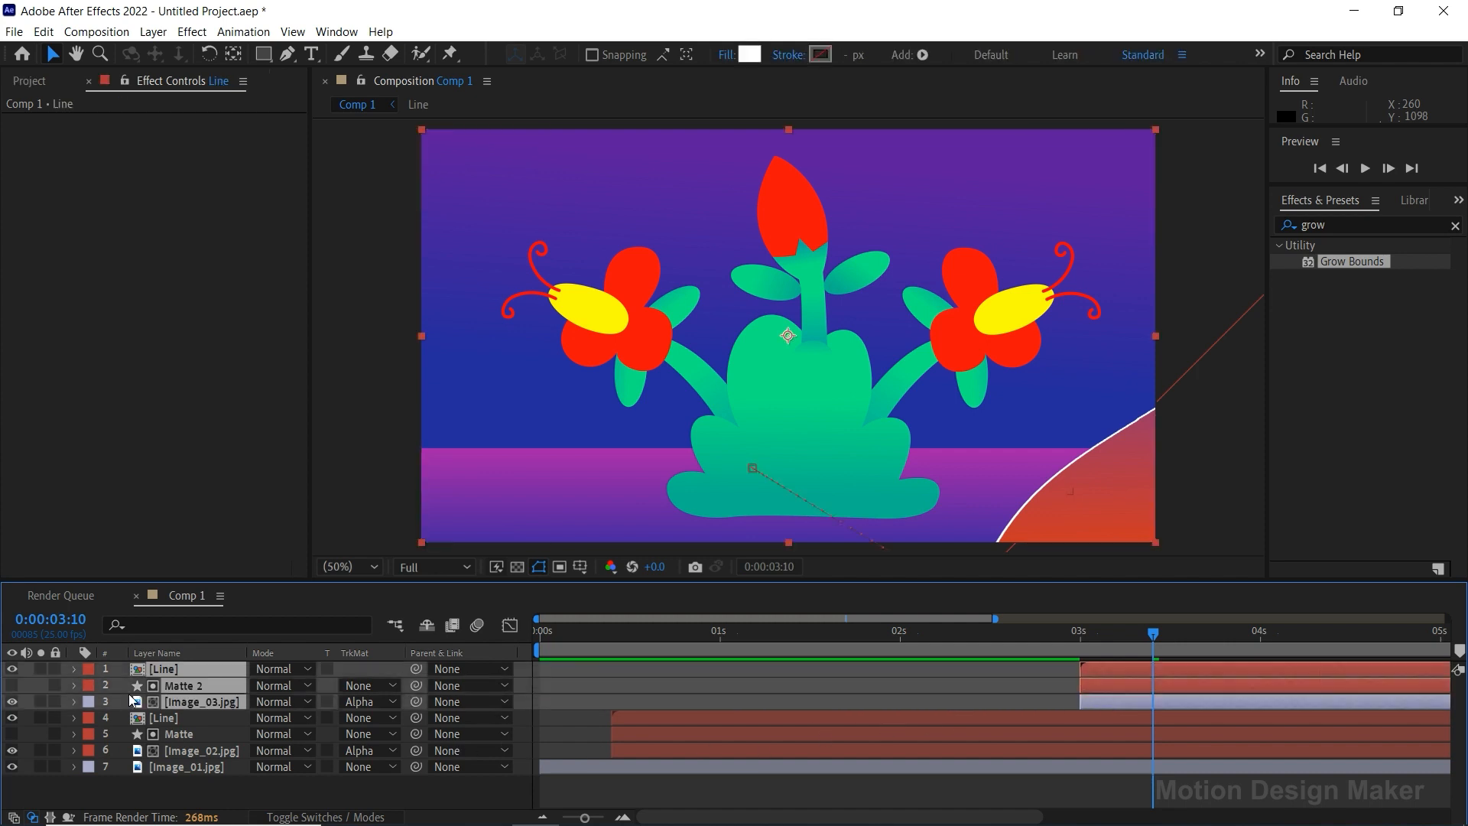
pyautogui.click(91, 702)
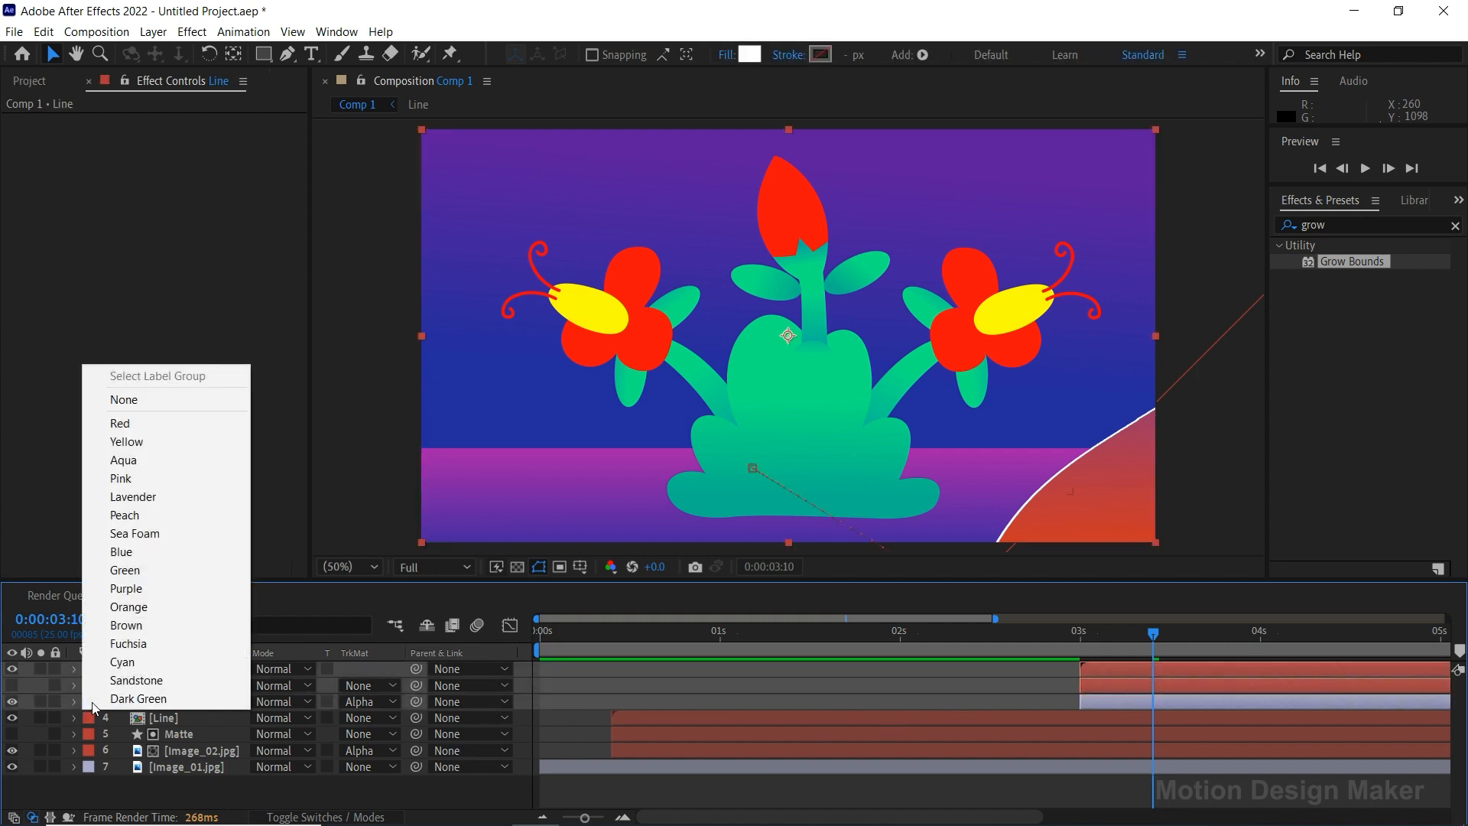
pyautogui.click(159, 572)
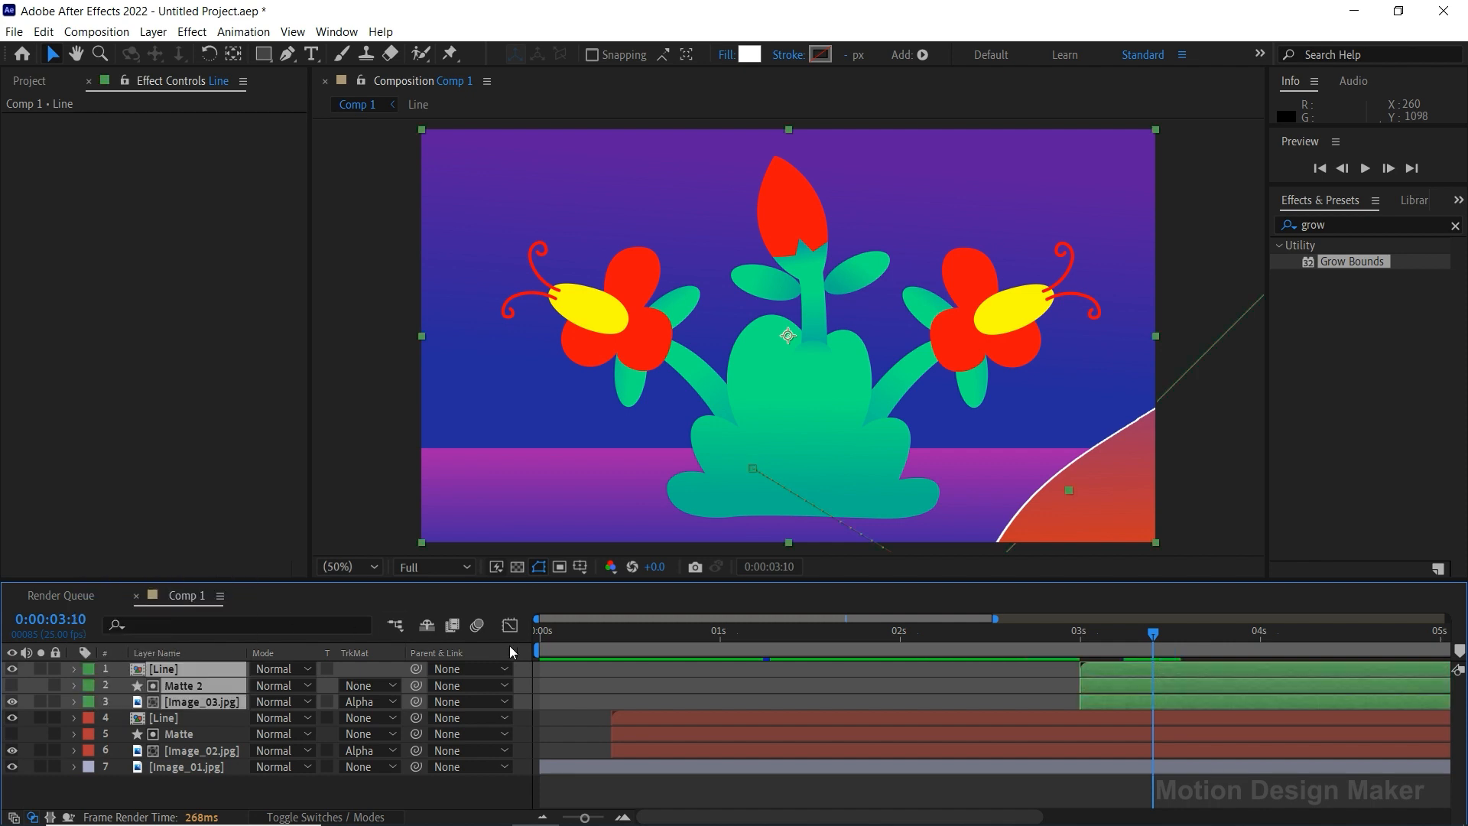
pyautogui.click(902, 706)
# Show the full composition duration in the timeline and set the work area end at 0:00:07:00.
pyautogui.press('-')
pyautogui.press('-')
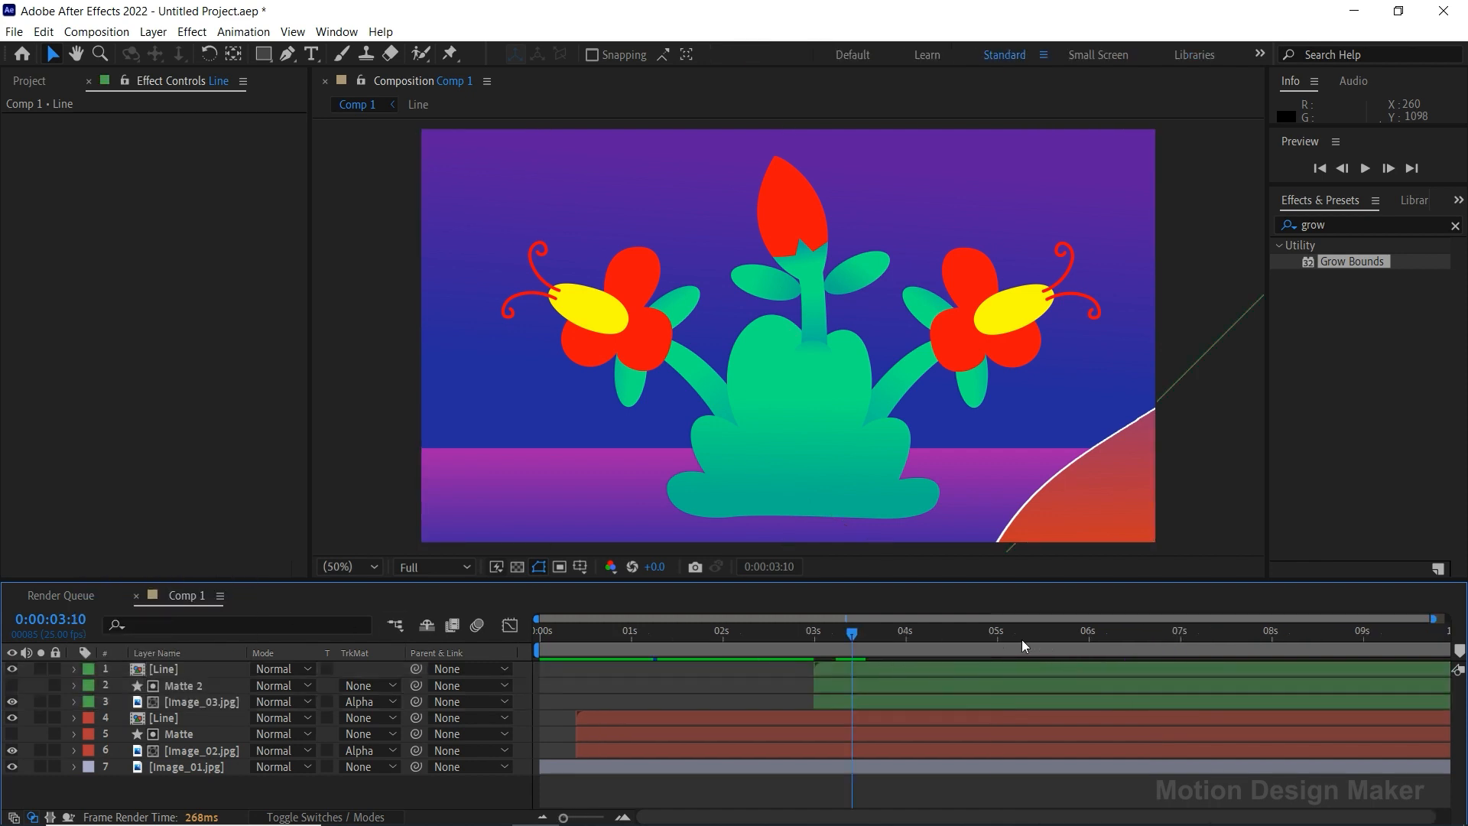
pyautogui.moveTo(866, 642); pyautogui.dragTo(1181, 651)
pyautogui.press('n')
pyautogui.press('n')
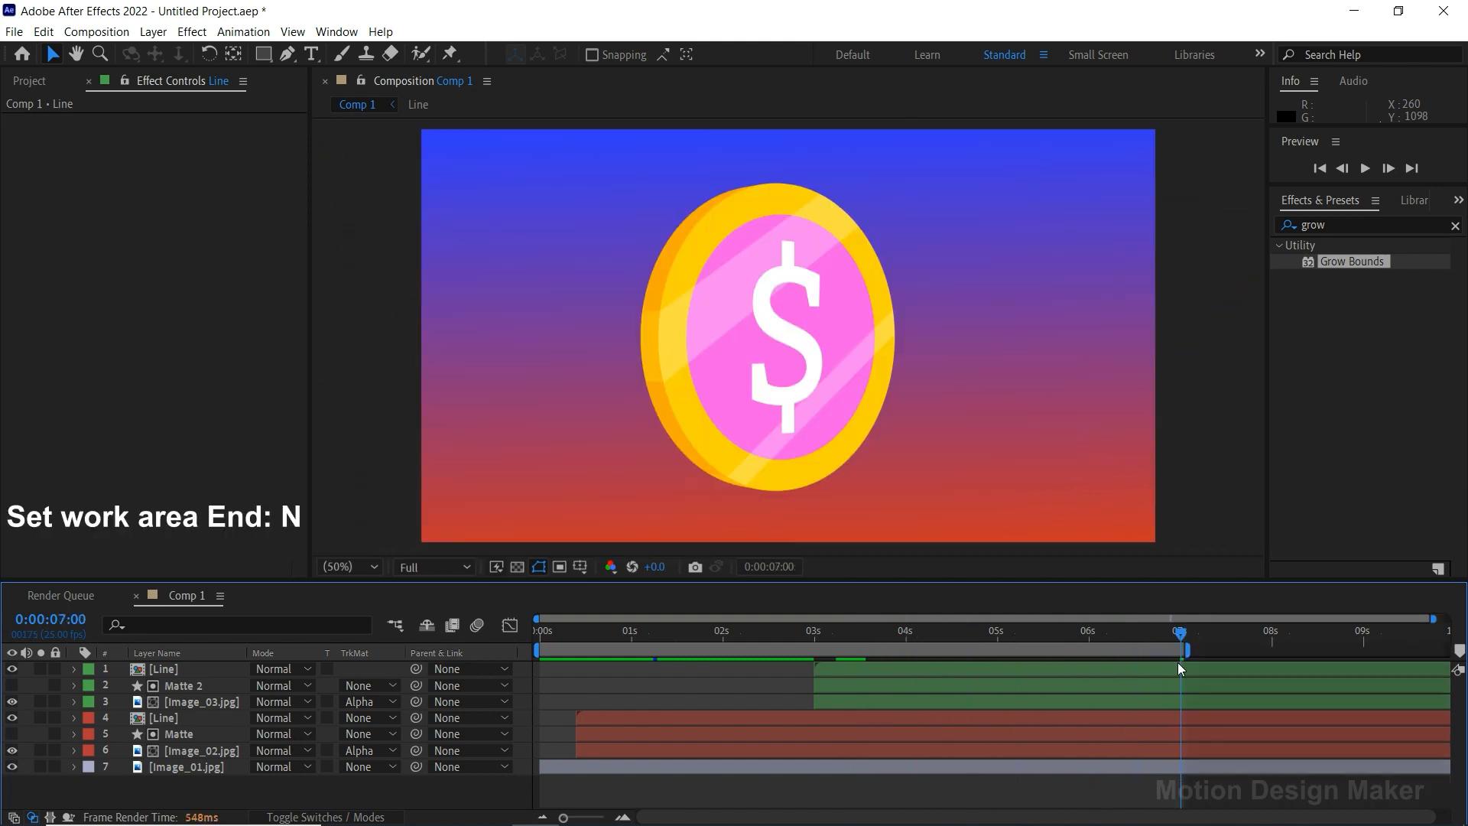
# Enlarge the composition viewer and preview the transitions from 0:00:00:00.
pyautogui.moveTo(1121, 581); pyautogui.dragTo(1044, 607)
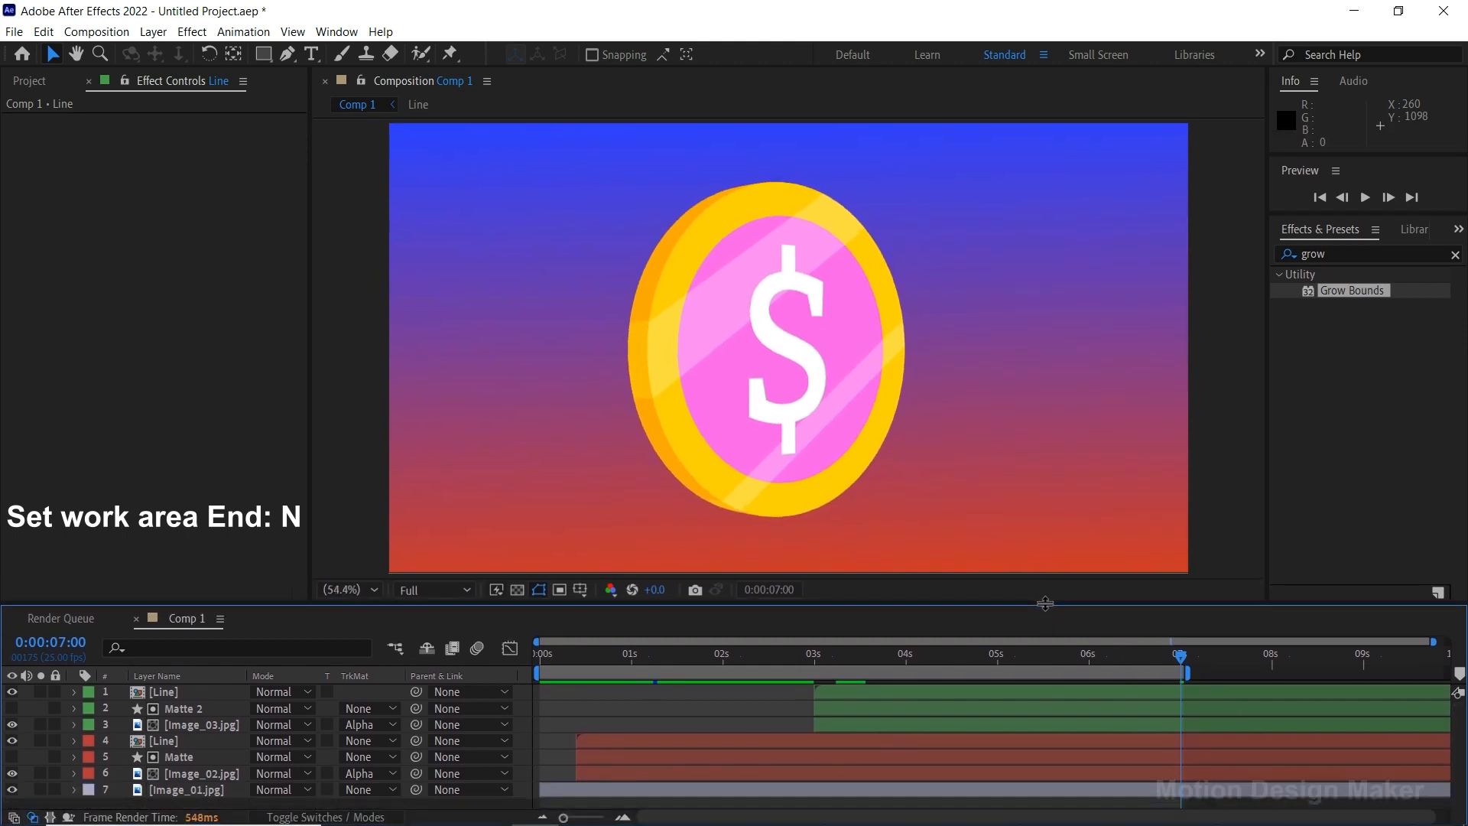
pyautogui.moveTo(1175, 655); pyautogui.dragTo(644, 659)
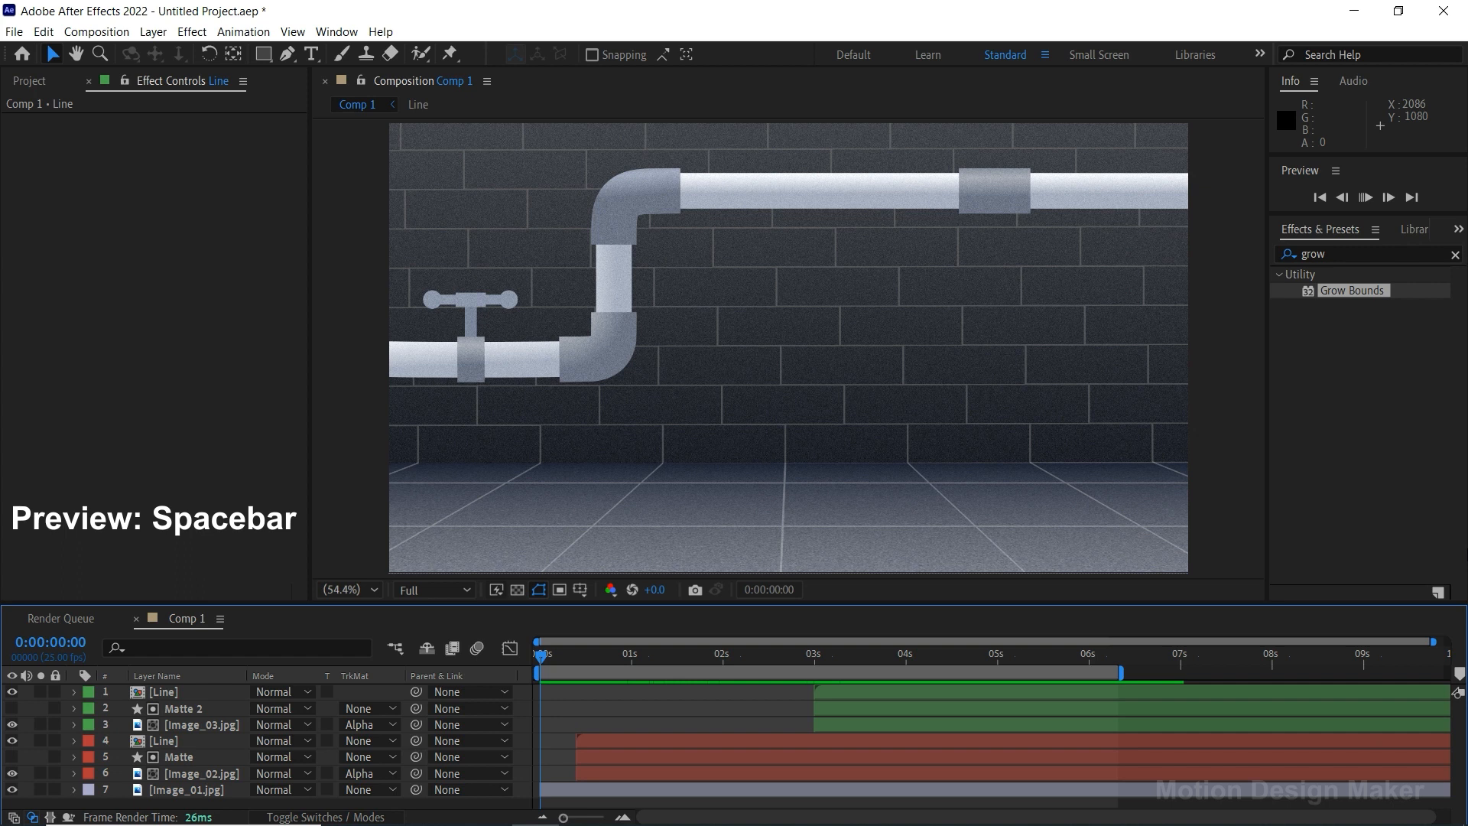
pyautogui.press('space')
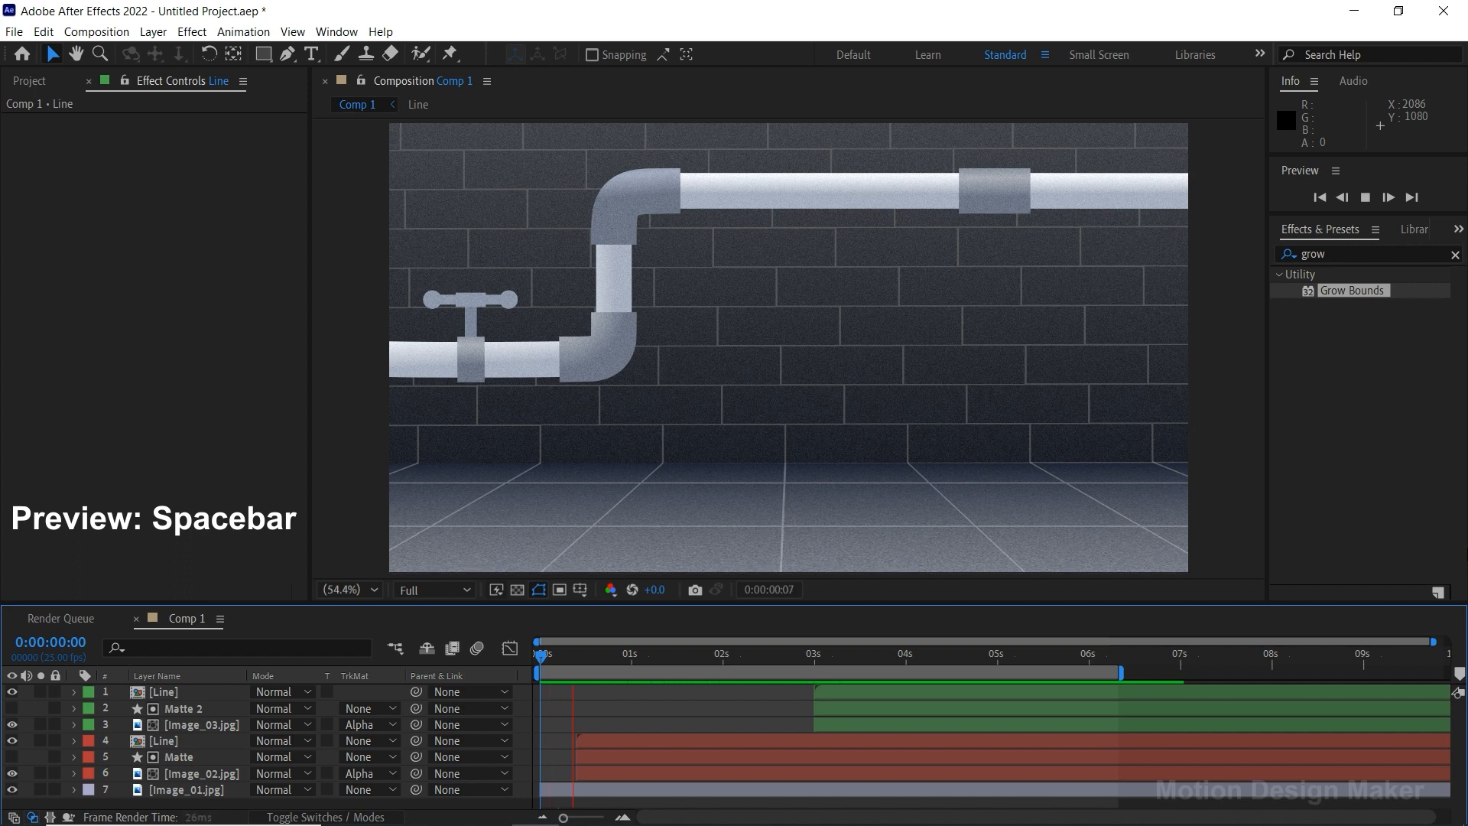